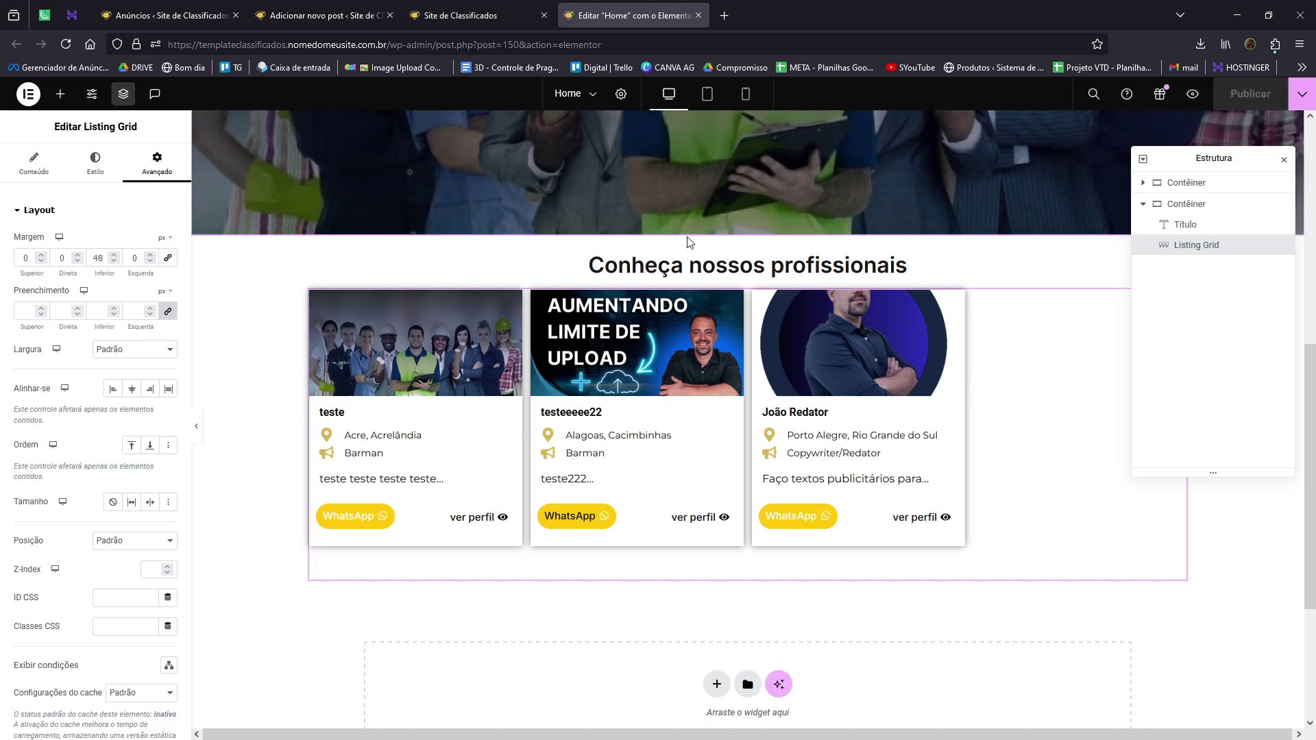
Add a button widget below the listing grid in the professionals container and center it.
left_click(67, 94)
left_click_drag(82, 604, 857, 568)
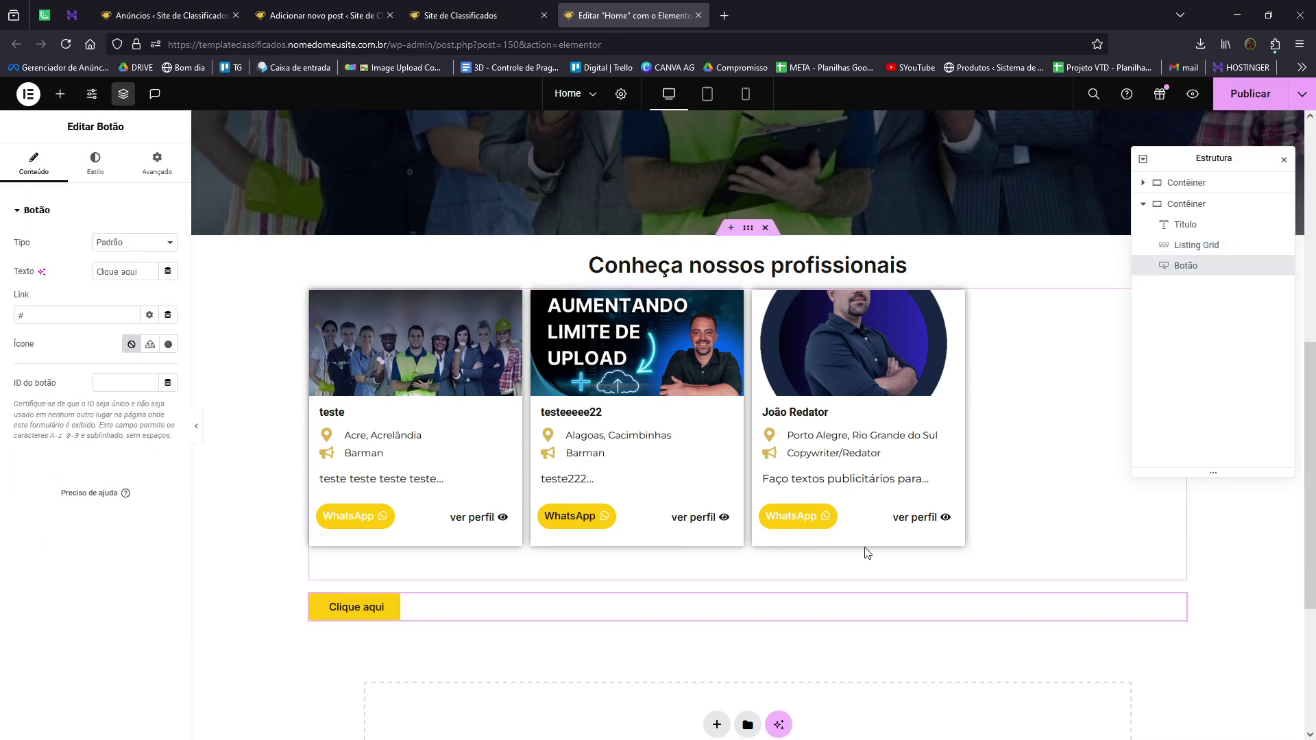
left_click(95, 163)
left_click(131, 244)
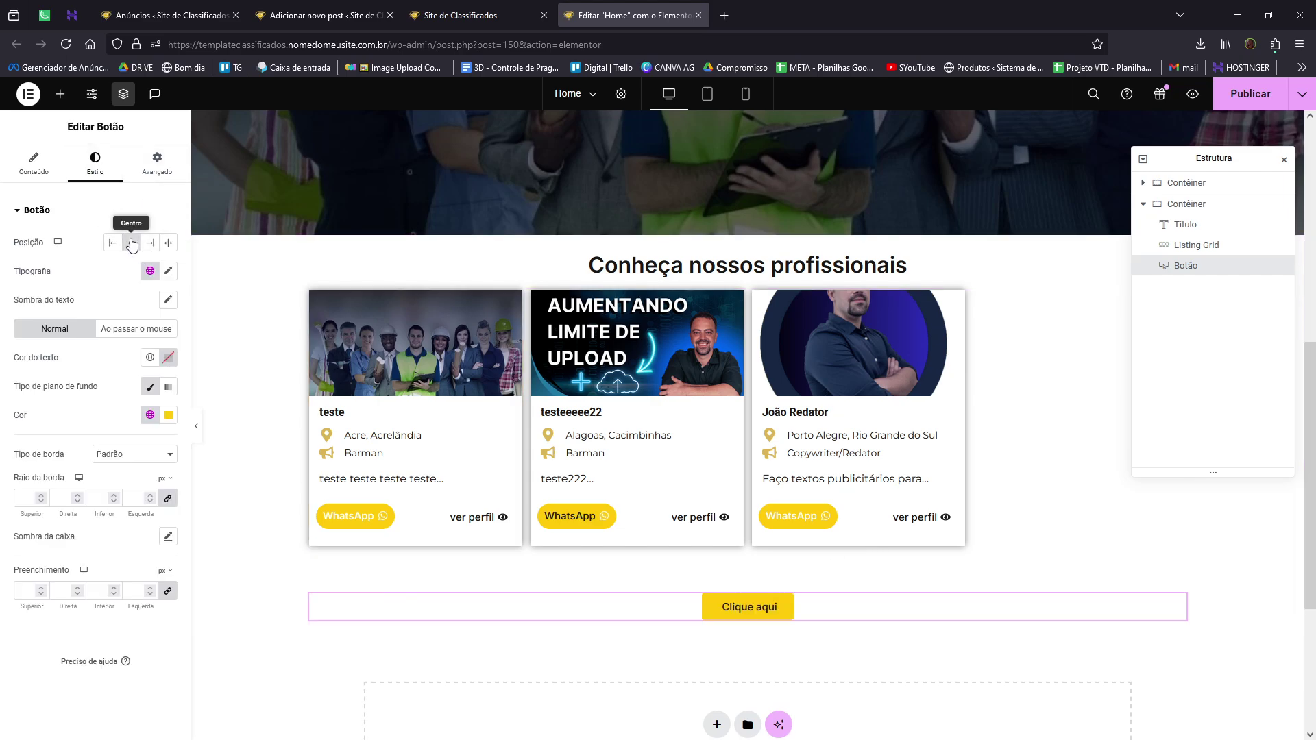
Change the new button's text to "Ver todos".
left_click(42, 179)
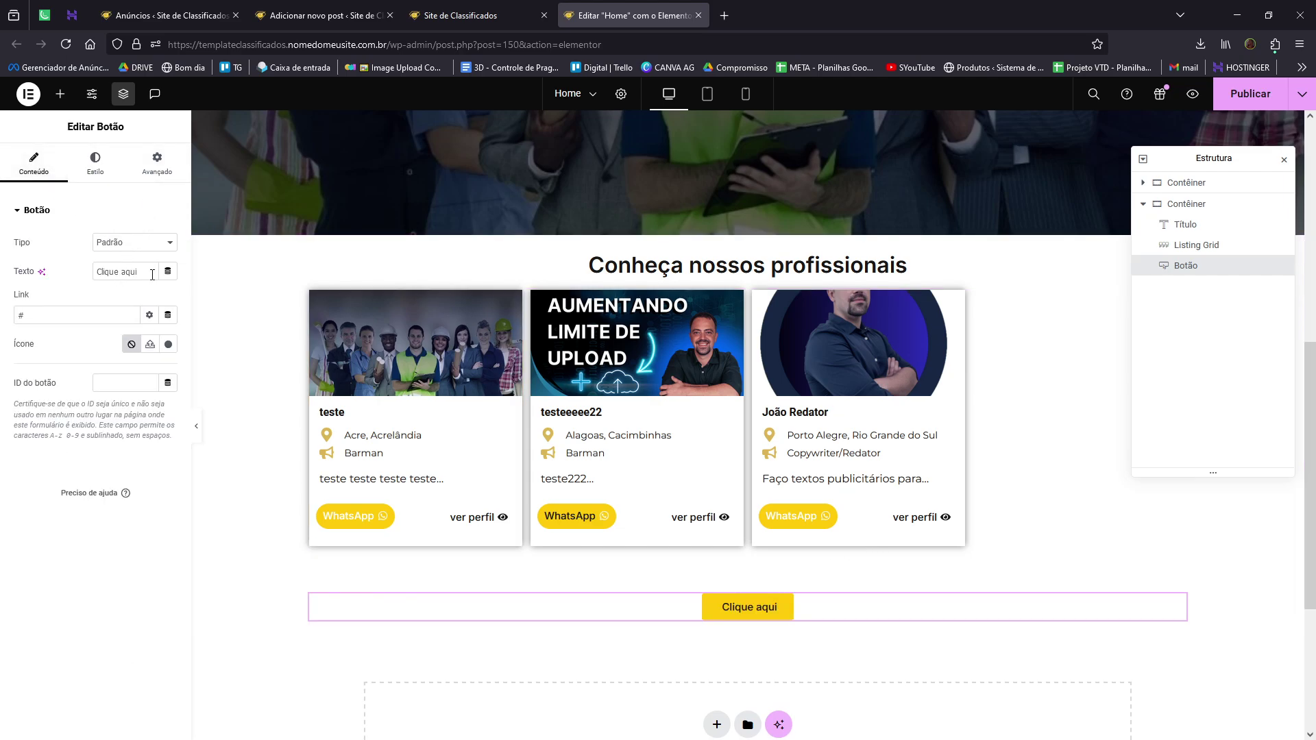
triple_click(152, 275)
type("Ver todos")
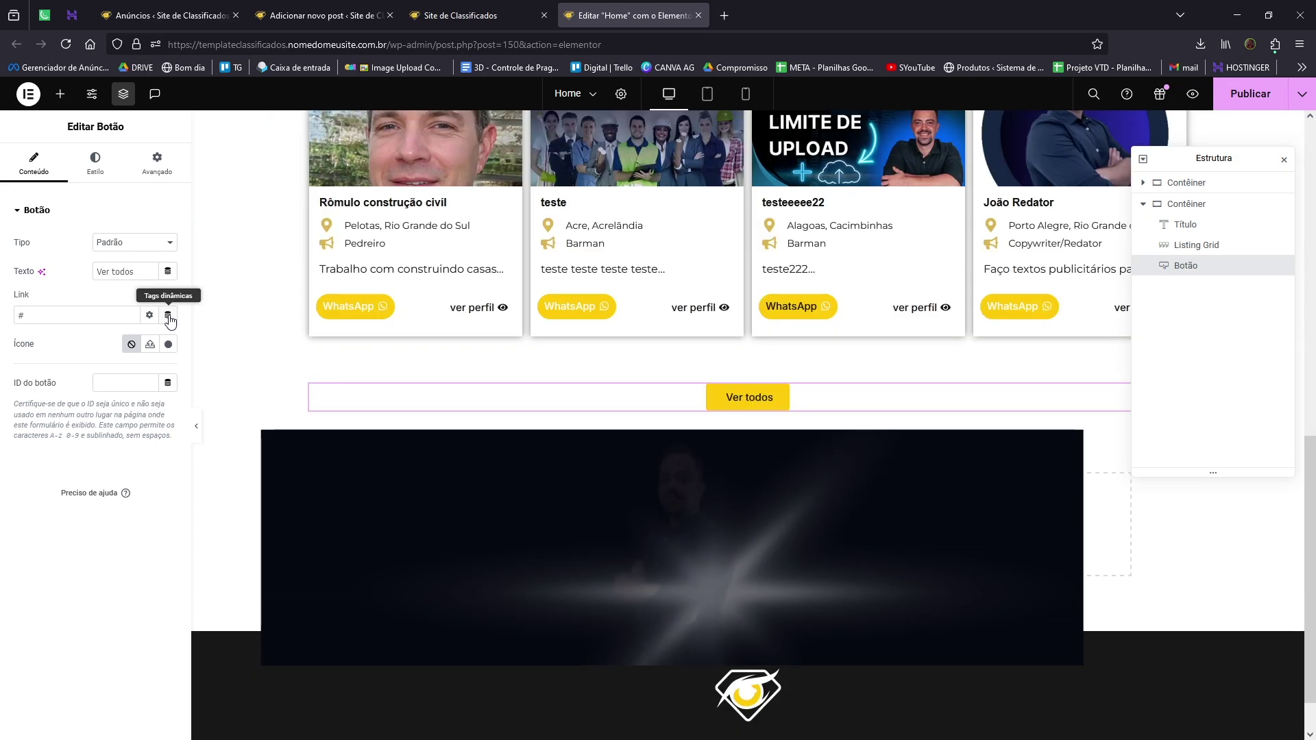
Link the "Ver todos" button through a dynamic internal URL of type Conteúdo to the "Todos os anúncios" page.
left_click(167, 314)
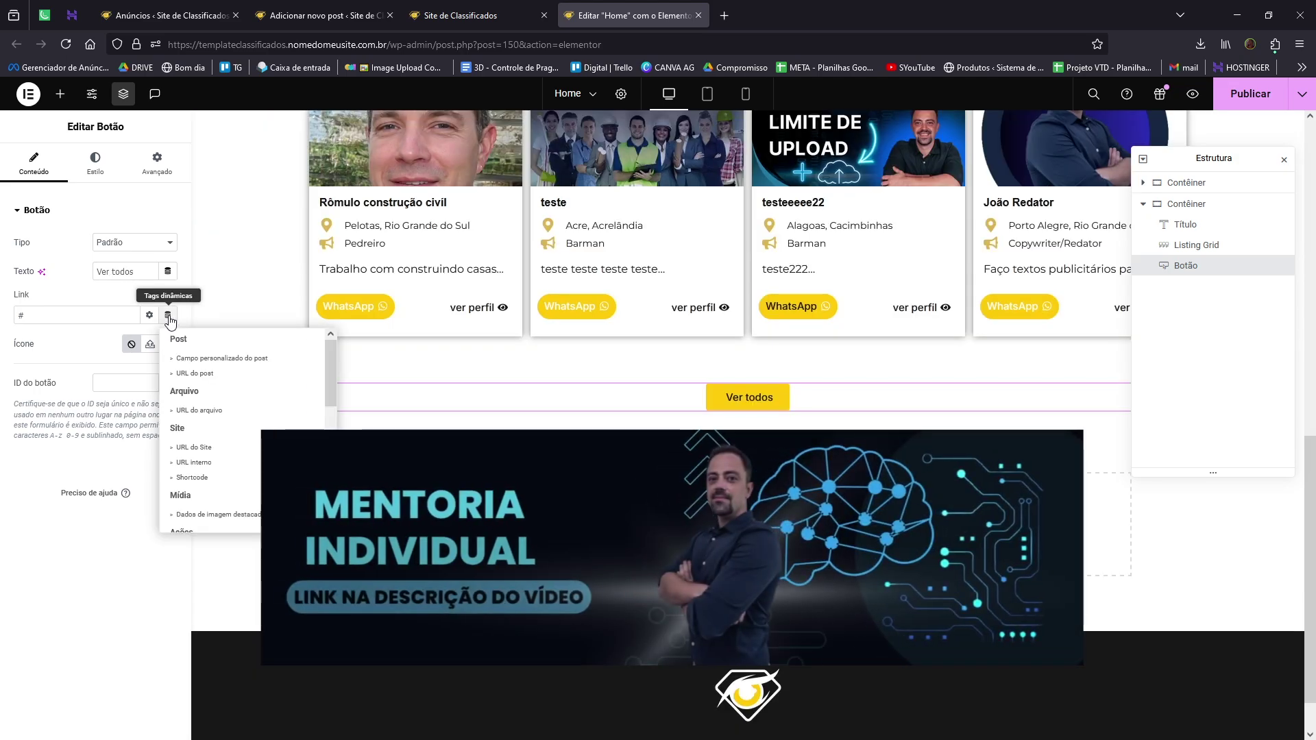
left_click(206, 462)
left_click(81, 316)
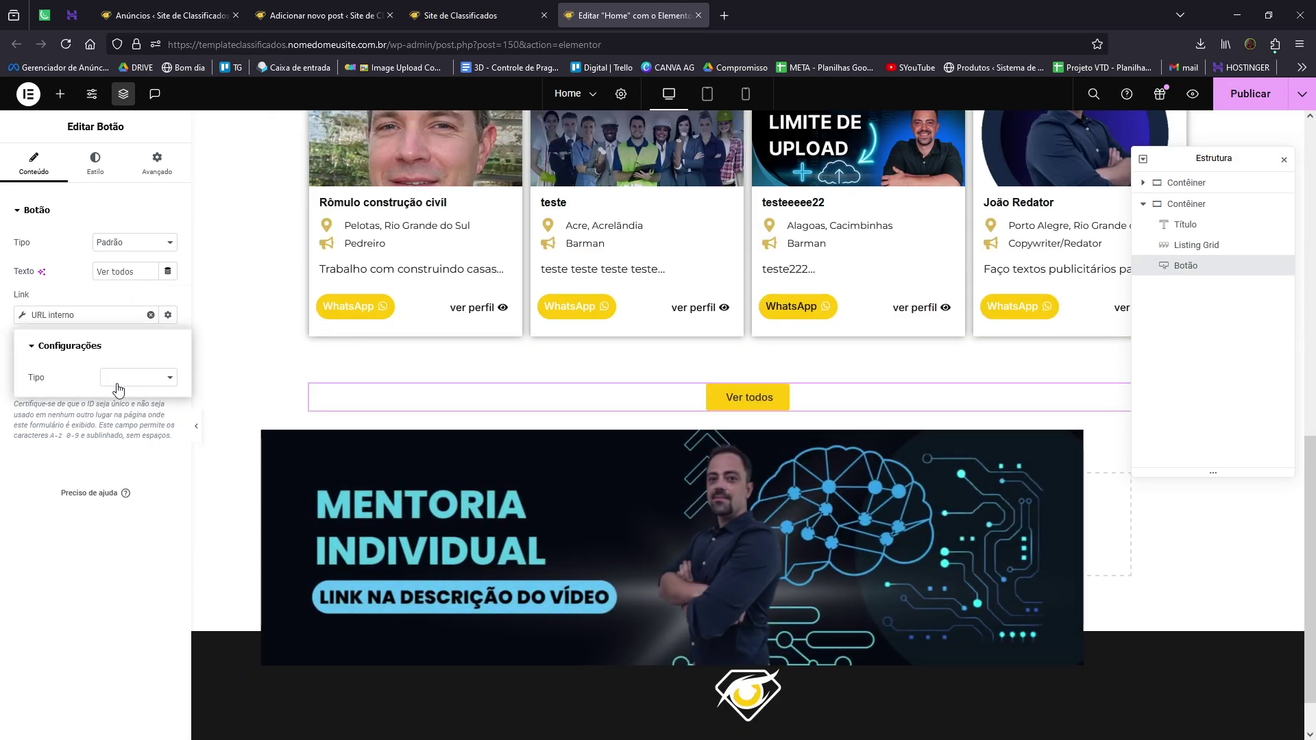
left_click(117, 379)
left_click(113, 394)
left_click(112, 416)
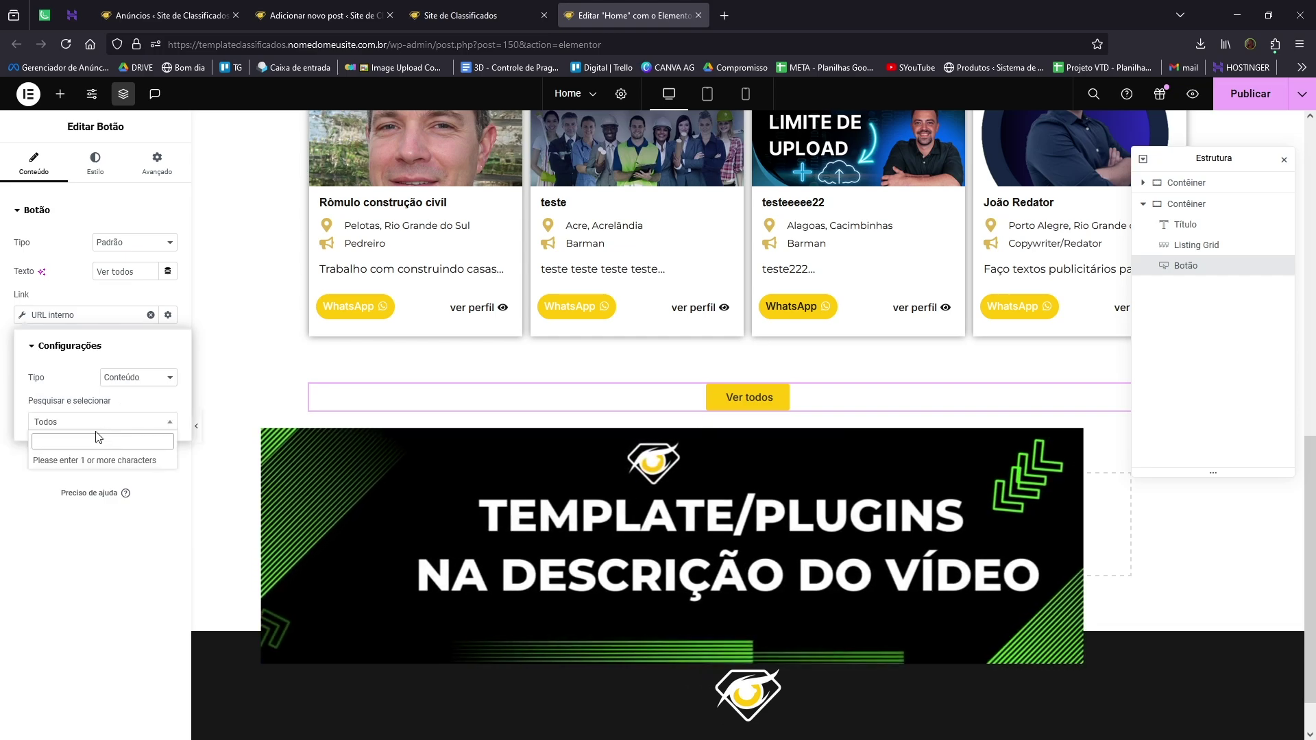
type("anu")
left_click(105, 462)
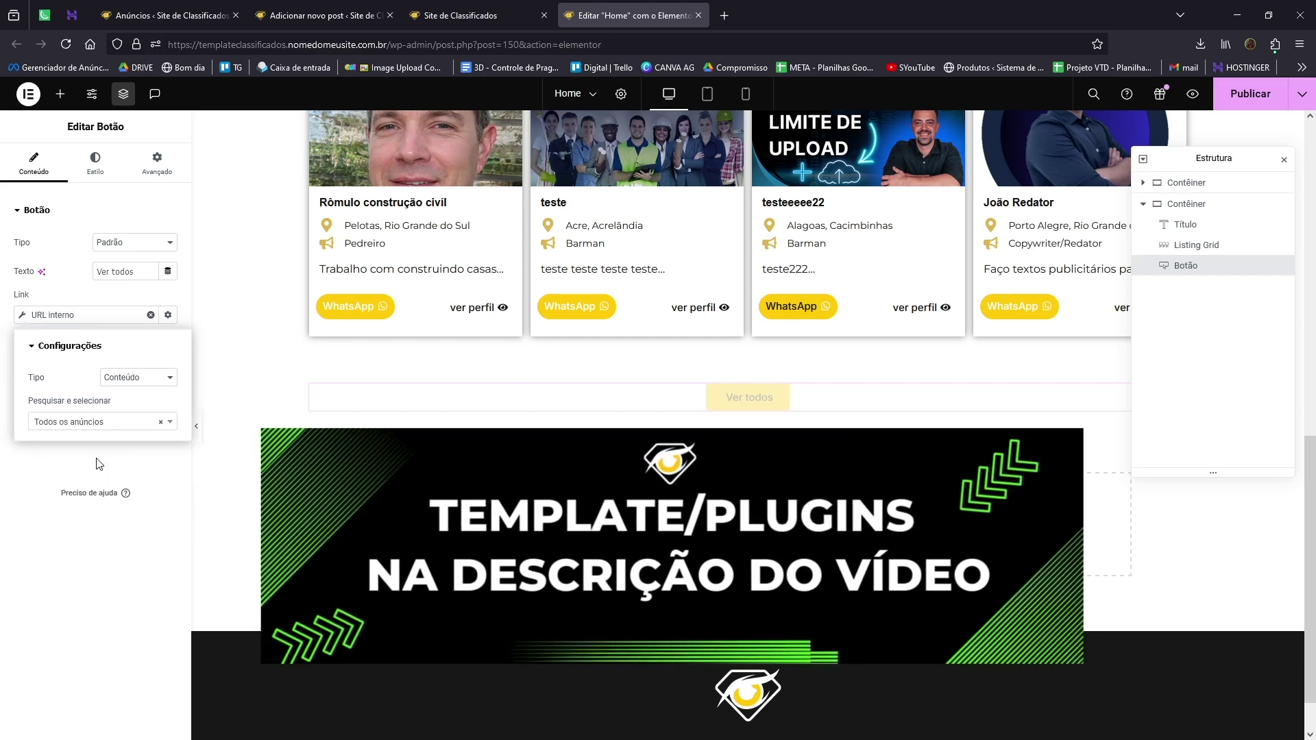
left_click(125, 299)
Find the Plus icon in the icon library and insert it into the "Ver todos" button.
left_click(168, 344)
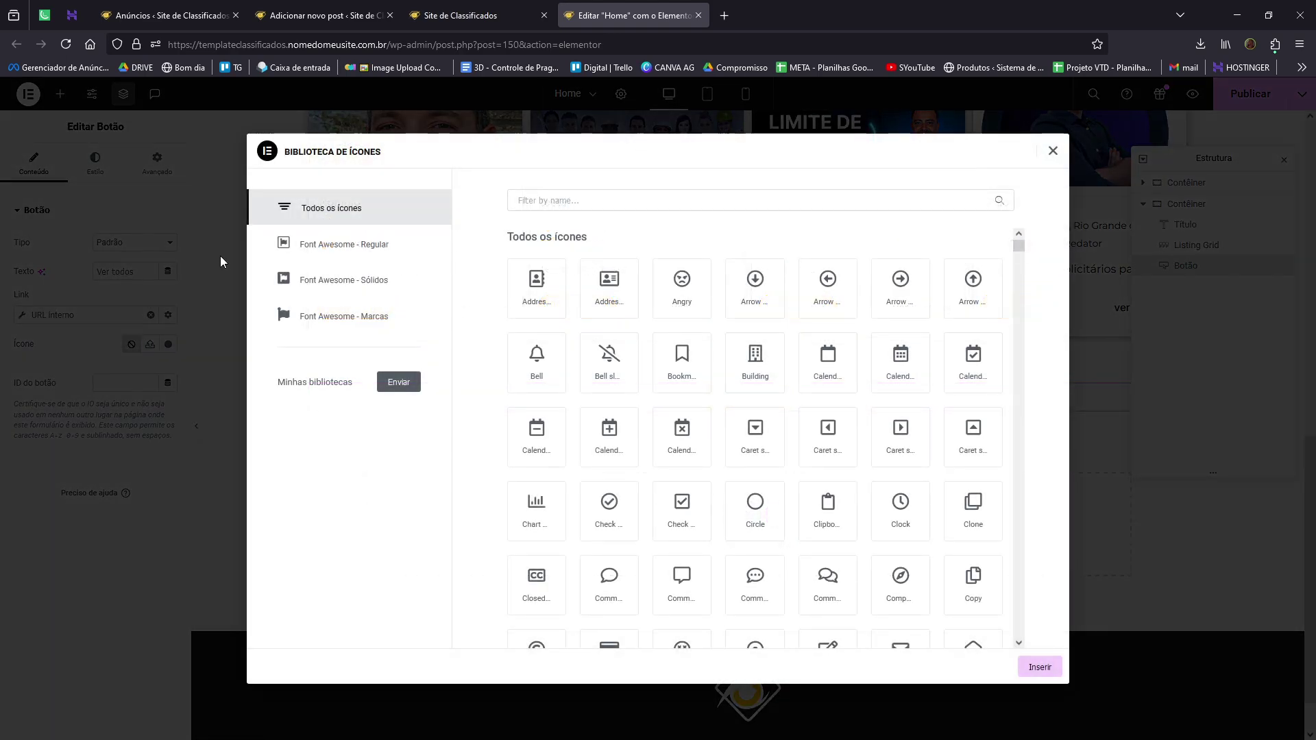
type("plu")
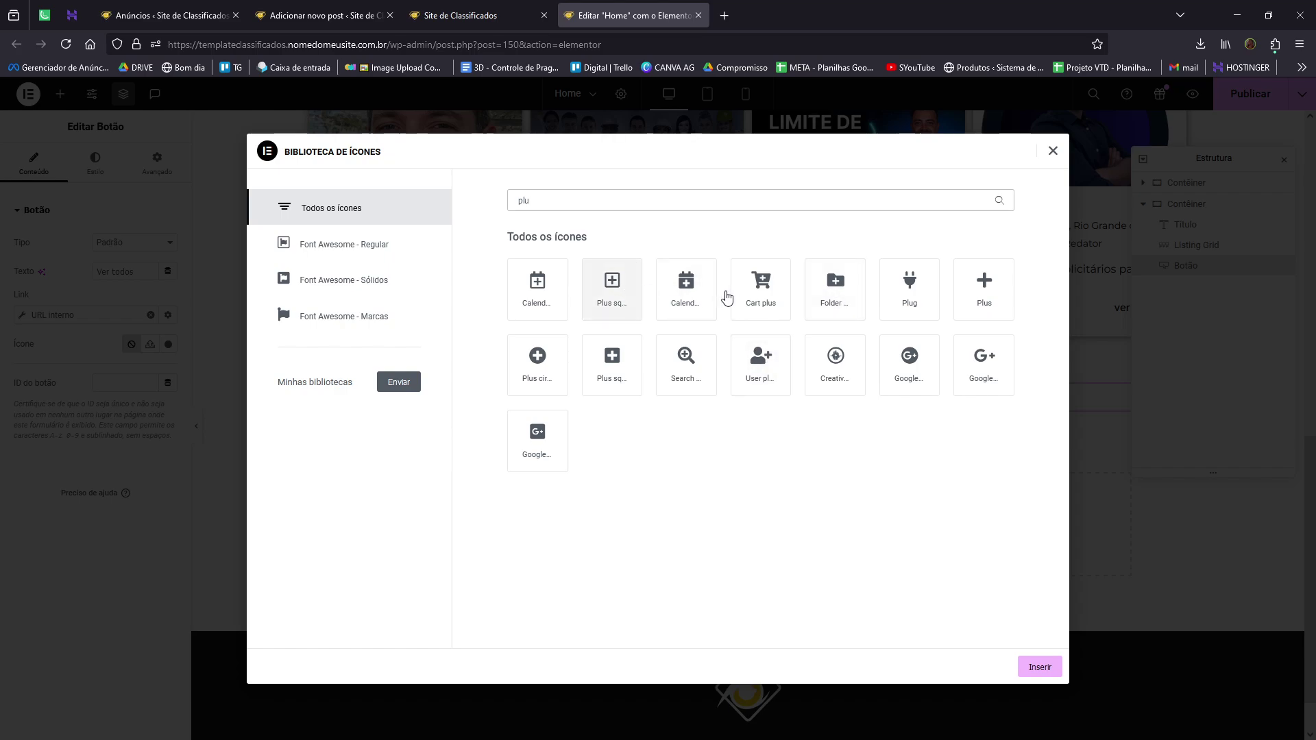
left_click(985, 304)
left_click(1048, 669)
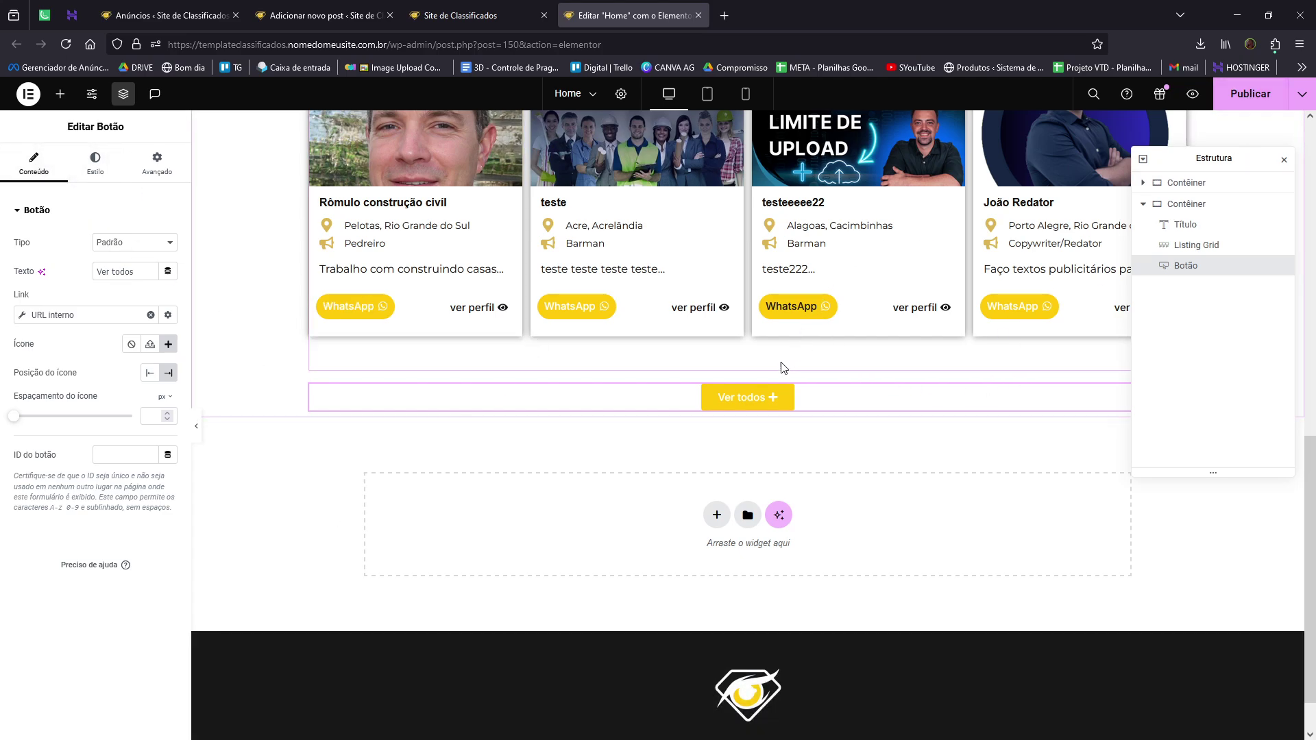
Set the listing grid's bottom margin to 23 px.
left_click(554, 368)
left_click(157, 164)
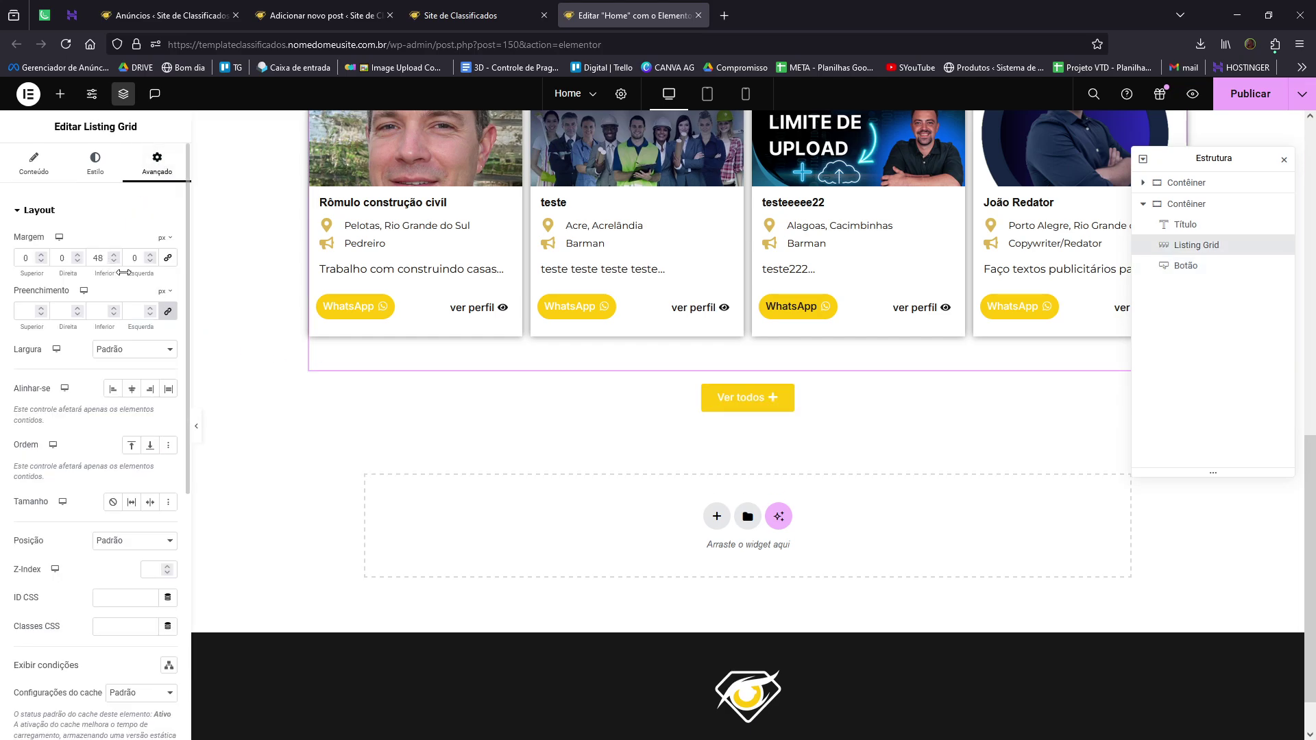
left_click_drag(105, 274, 96, 274)
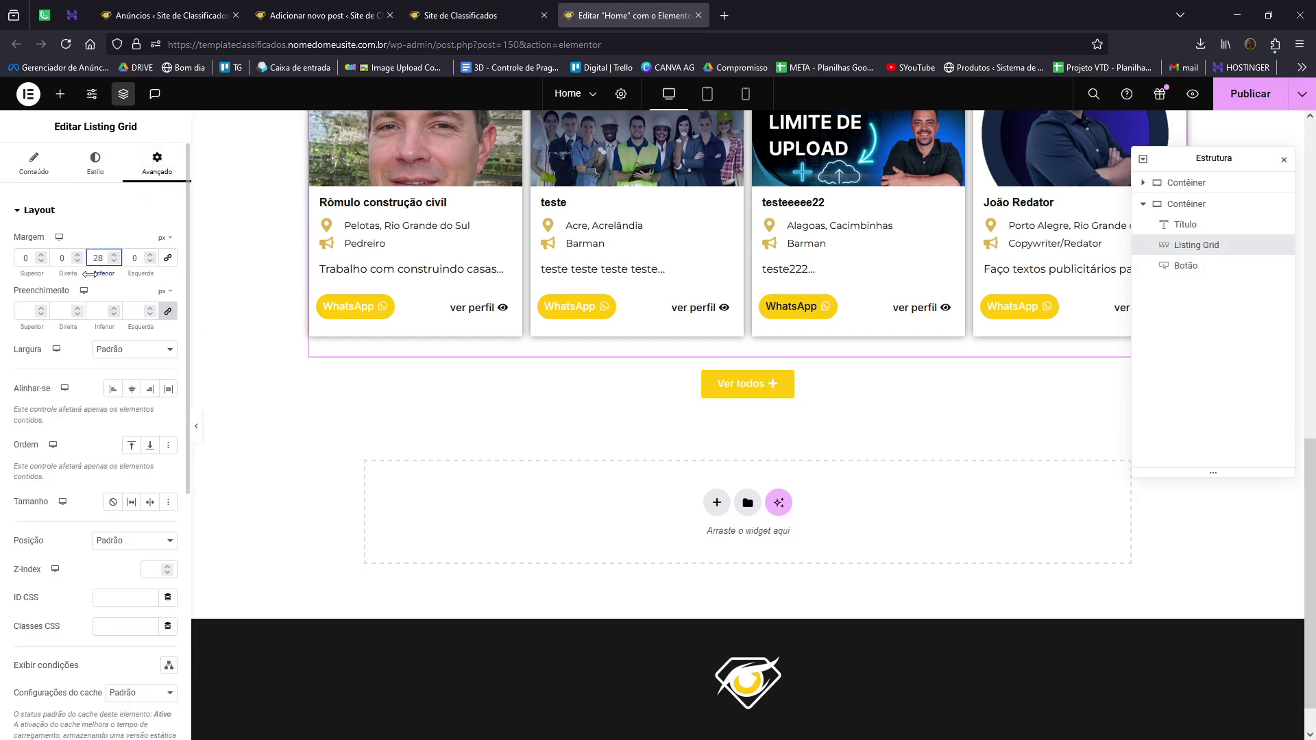
Set the "Ver todos" button's bottom margin to 26 px.
left_click(723, 381)
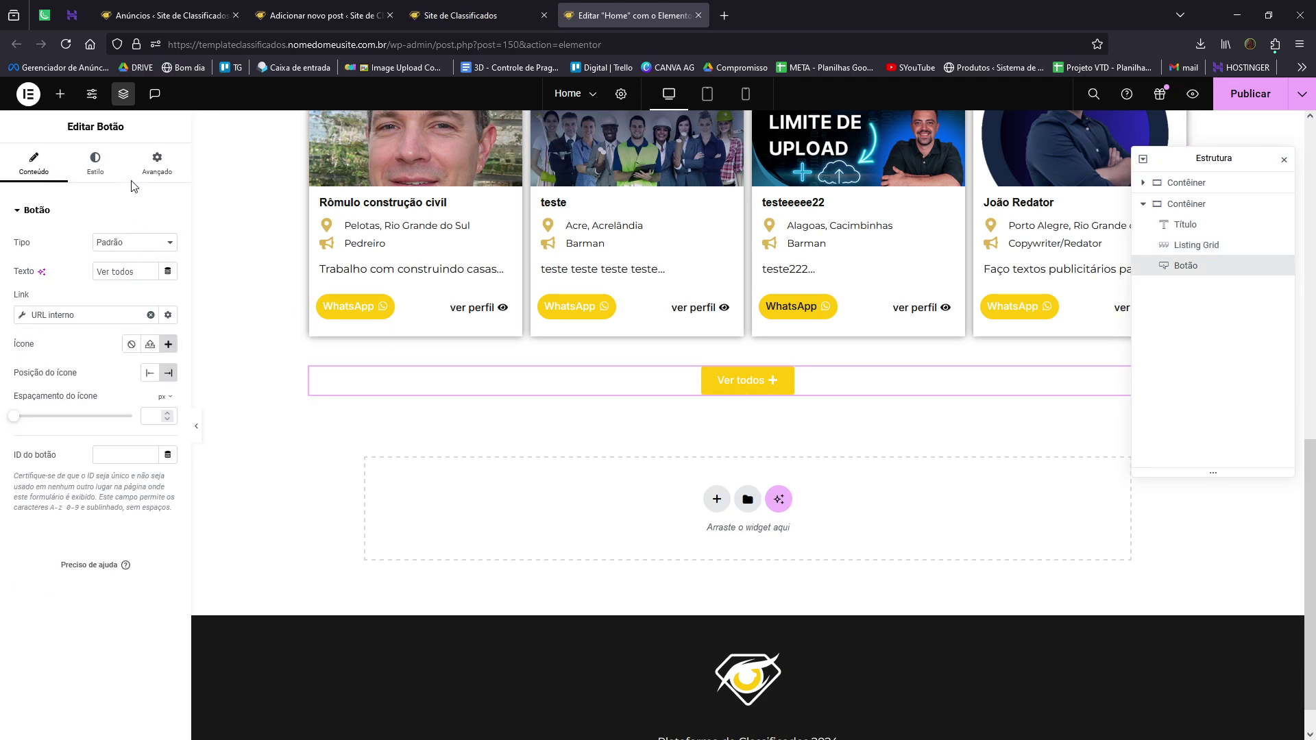
left_click(155, 167)
left_click_drag(115, 274, 126, 275)
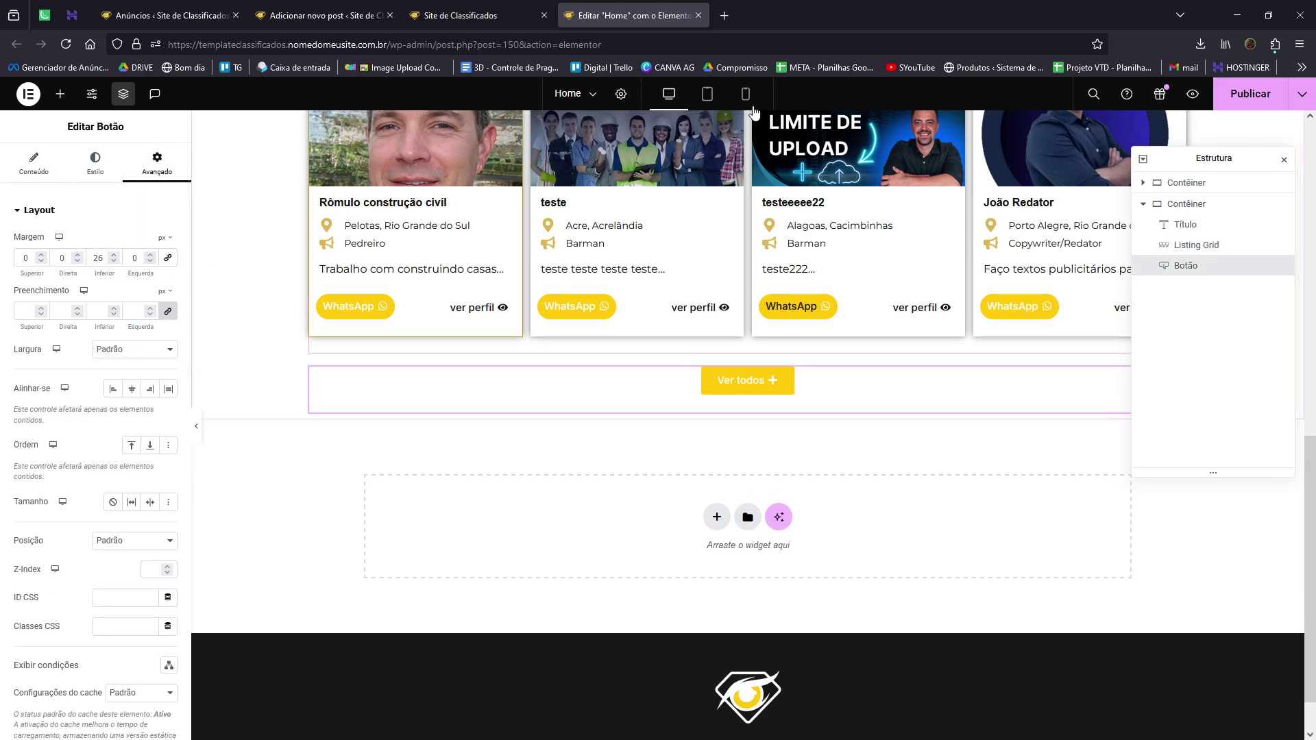
Set the listing grid to 2 columns for the tablet layout.
left_click(708, 94)
scroll(825, 349, "up", 3)
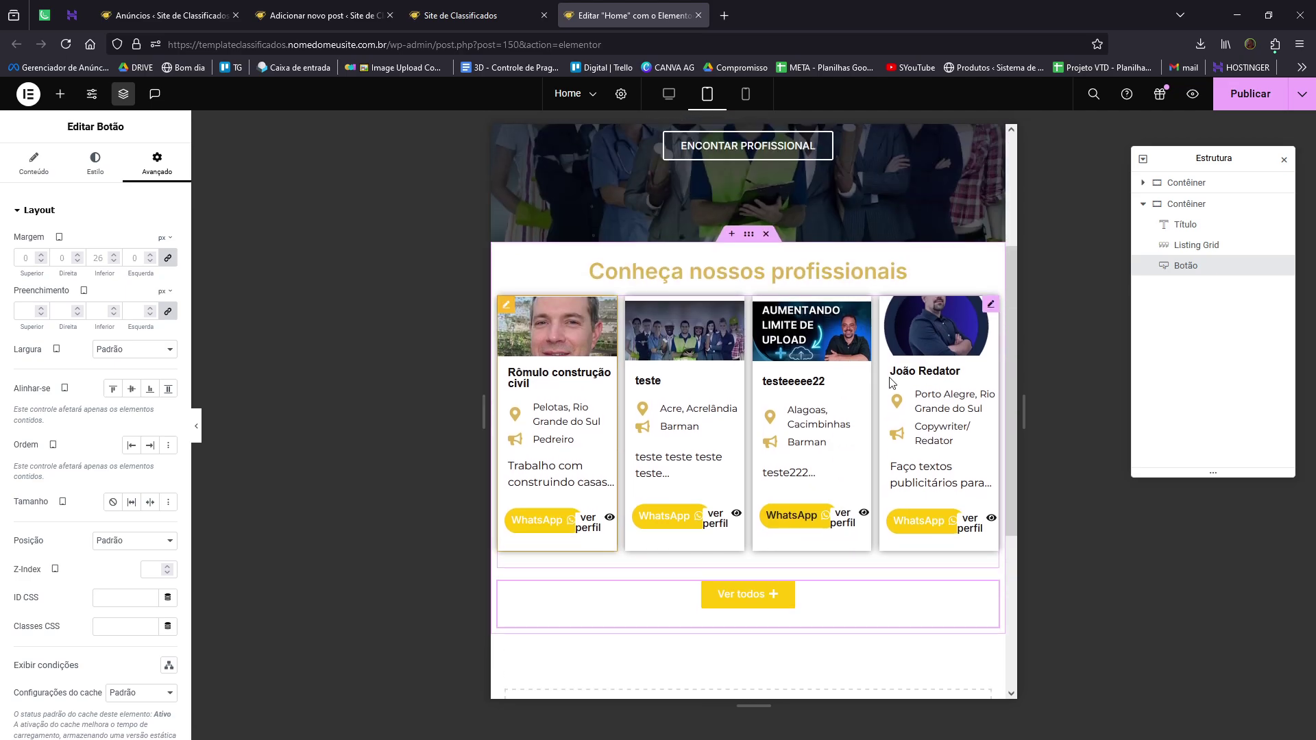
left_click(991, 305)
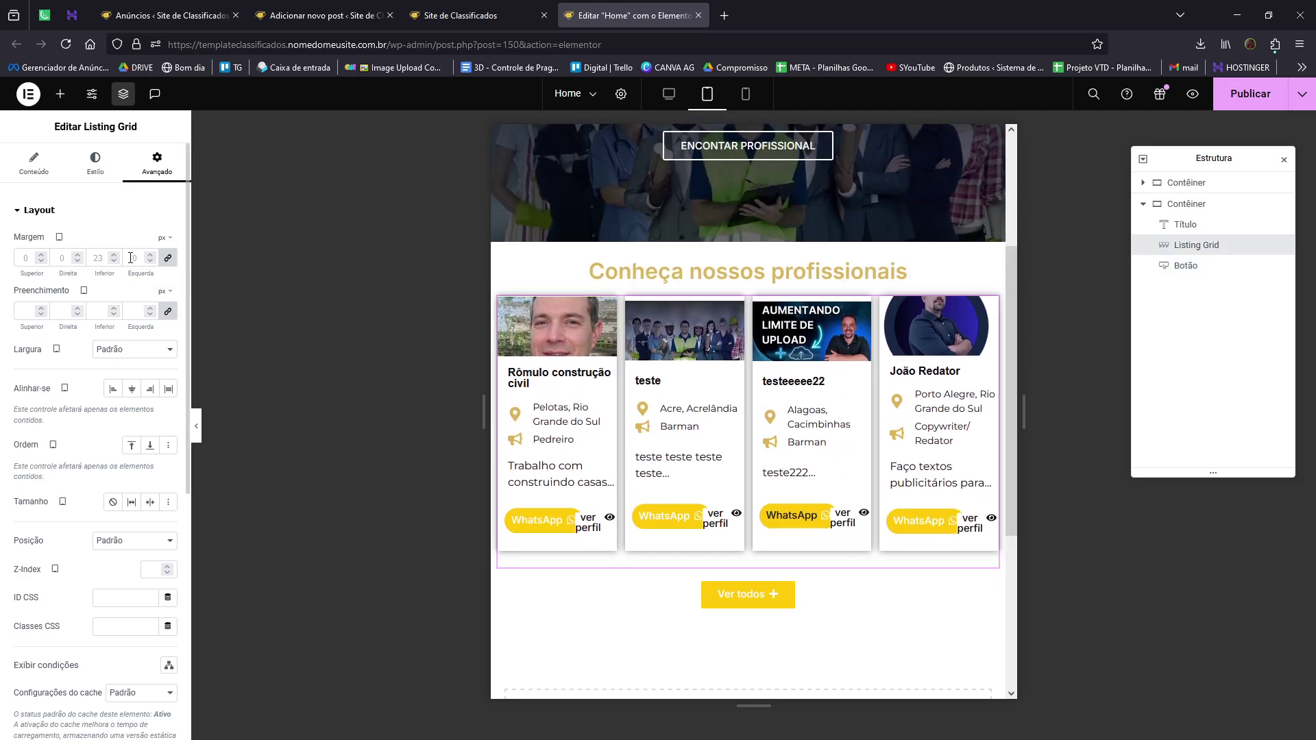
left_click(33, 164)
left_click(129, 283)
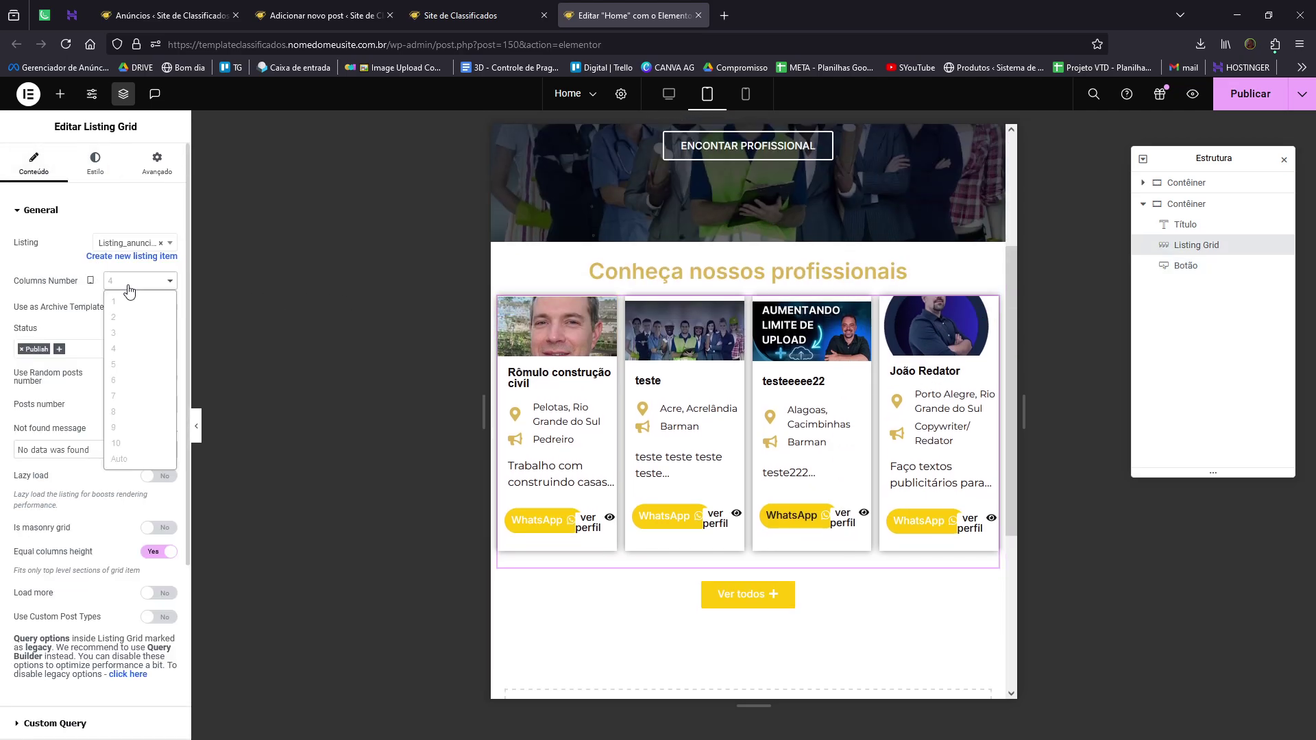
left_click(144, 319)
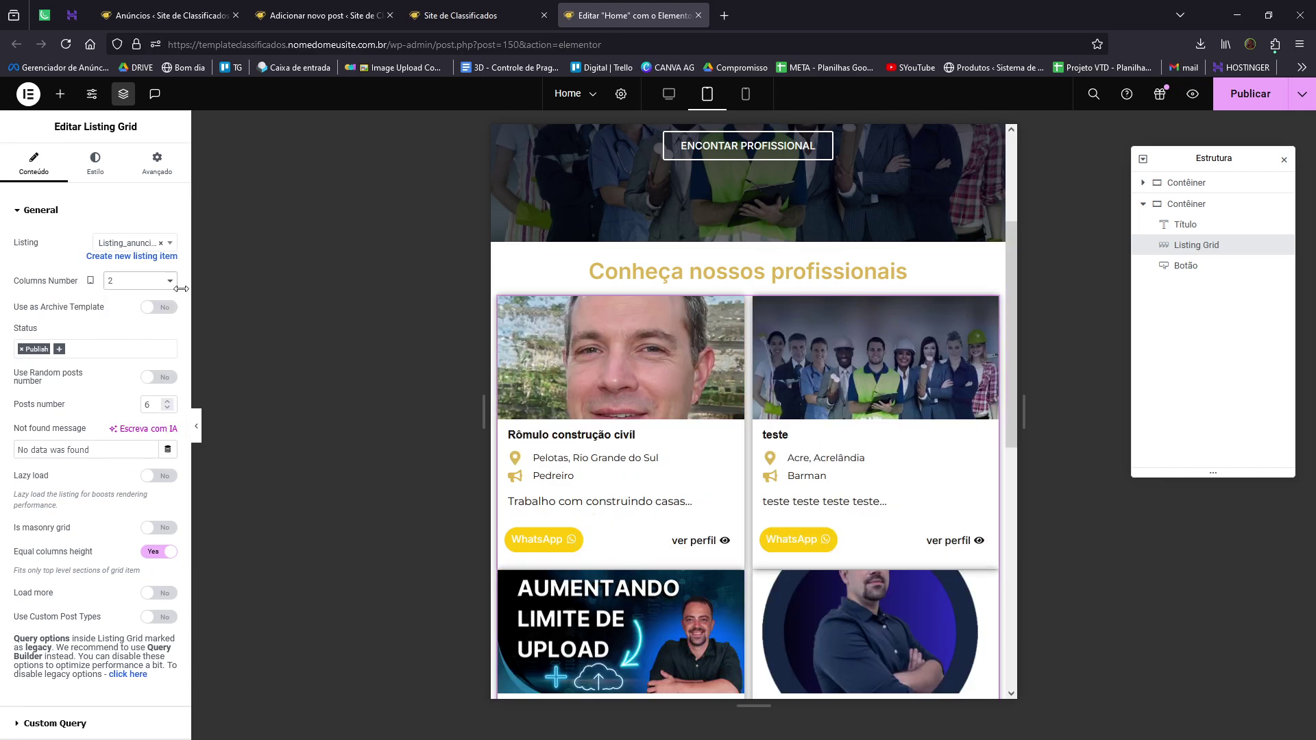
Set the listing grid's horizontal and vertical gaps to 14 px for the tablet layout.
left_click(101, 164)
left_click_drag(15, 300, 47, 312)
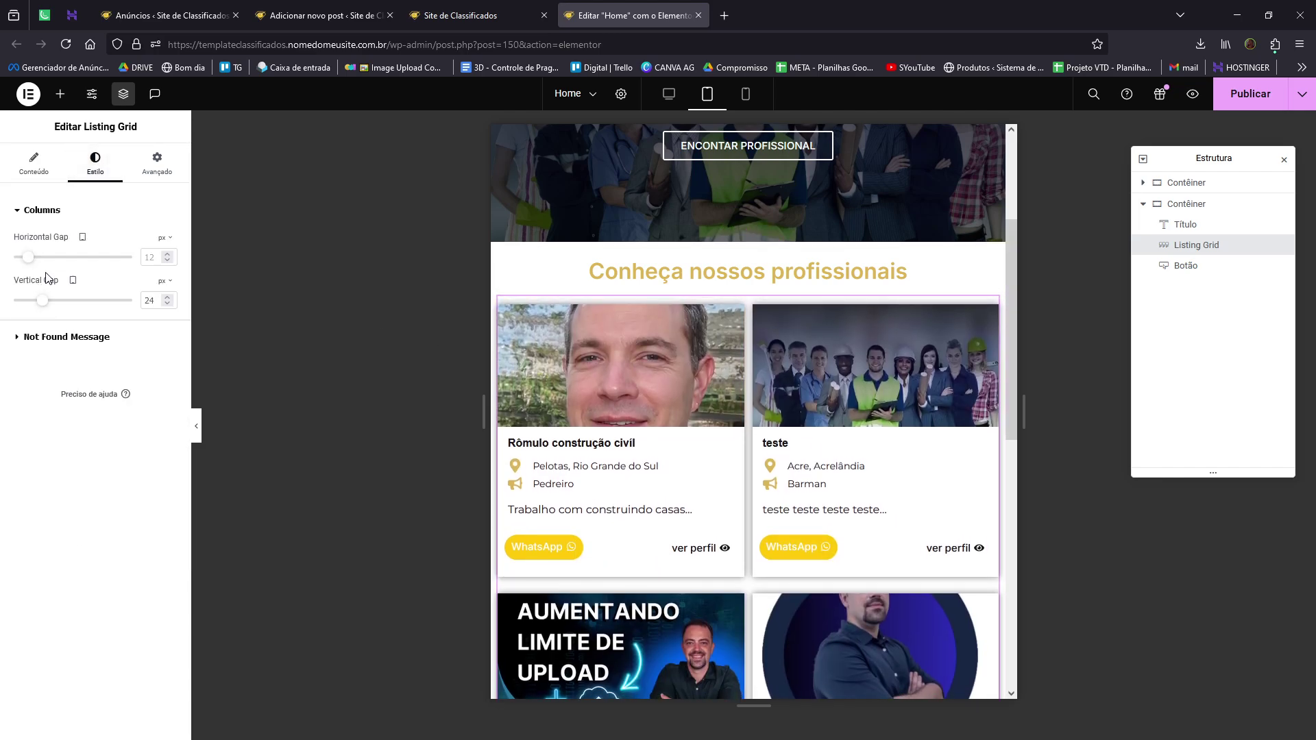
left_click_drag(31, 257, 45, 265)
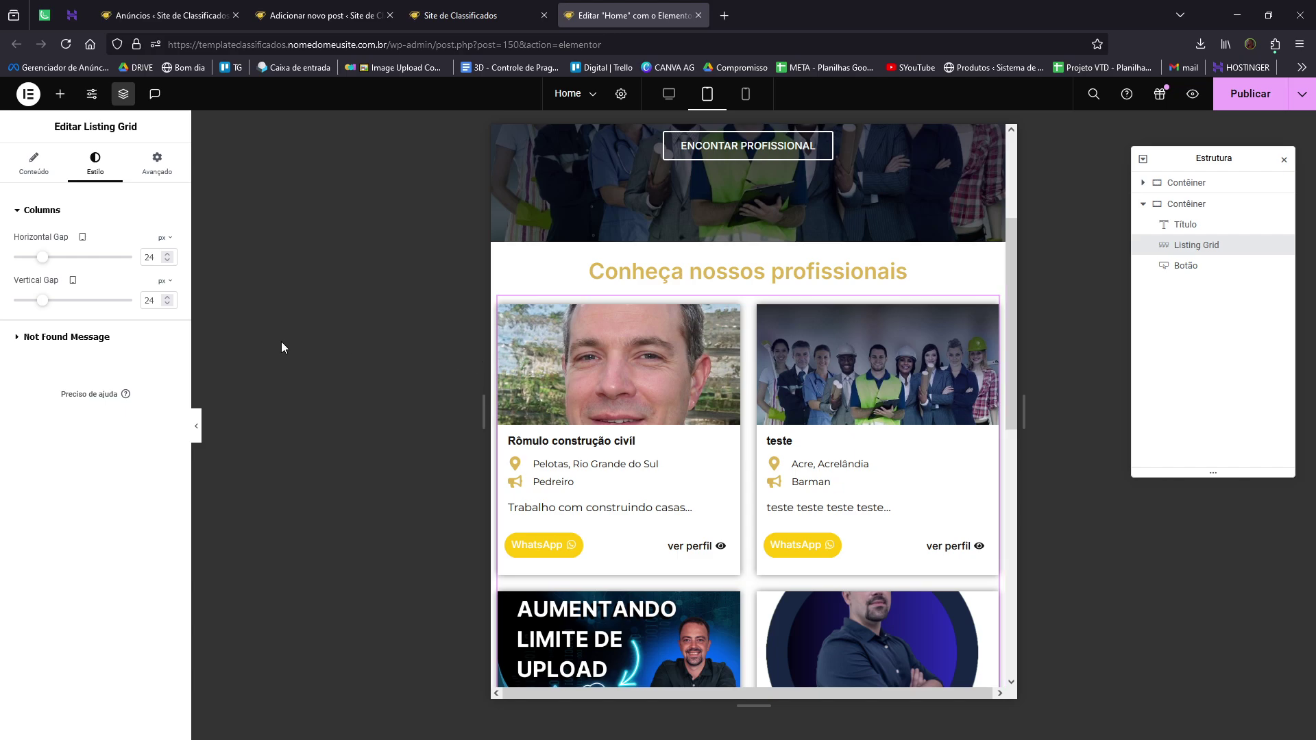
left_click_drag(45, 263, 31, 305)
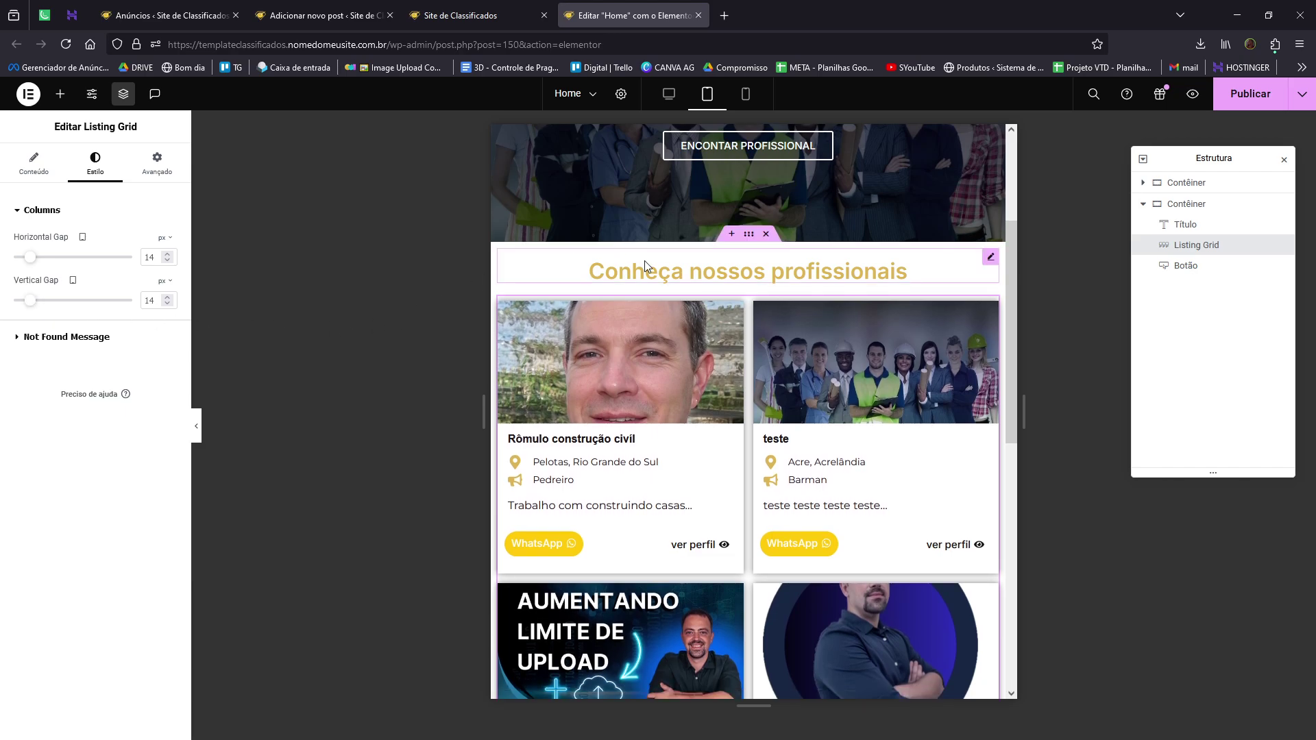
Set the listing grid to 1 column for the mobile layout.
left_click(746, 94)
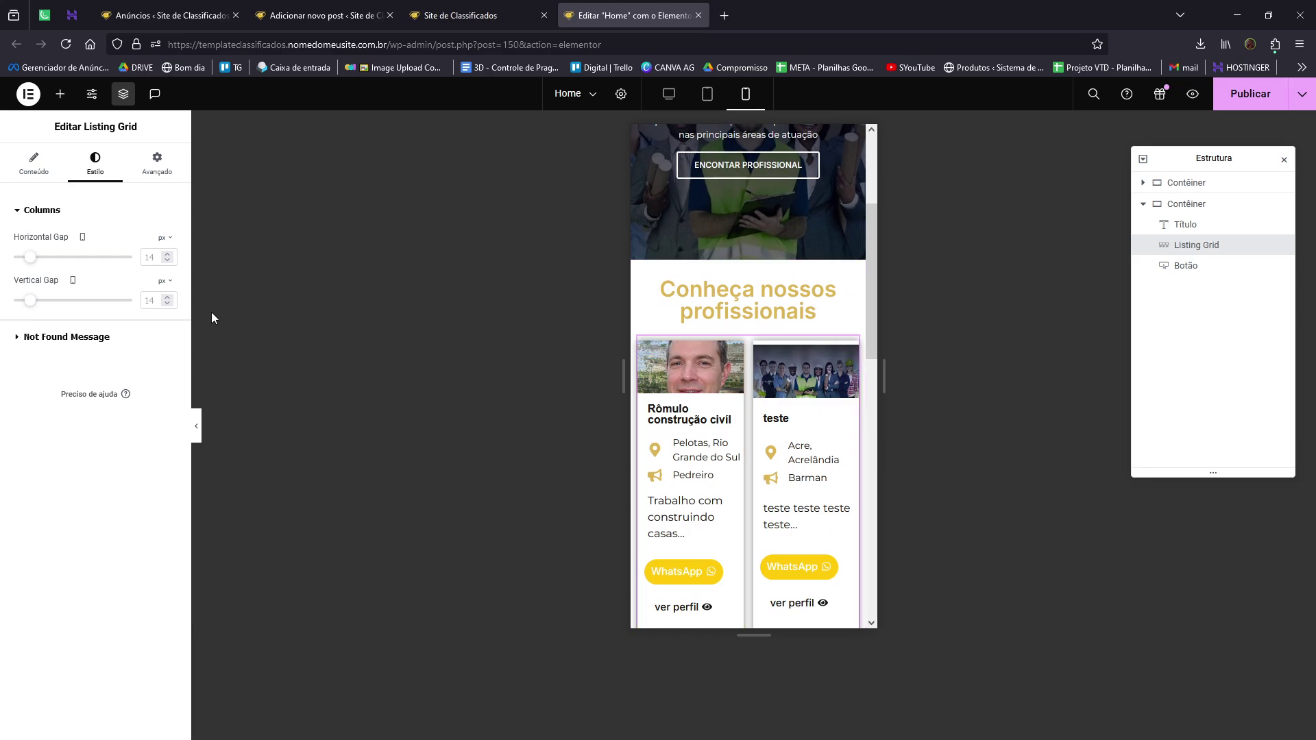
left_click(47, 159)
left_click(123, 282)
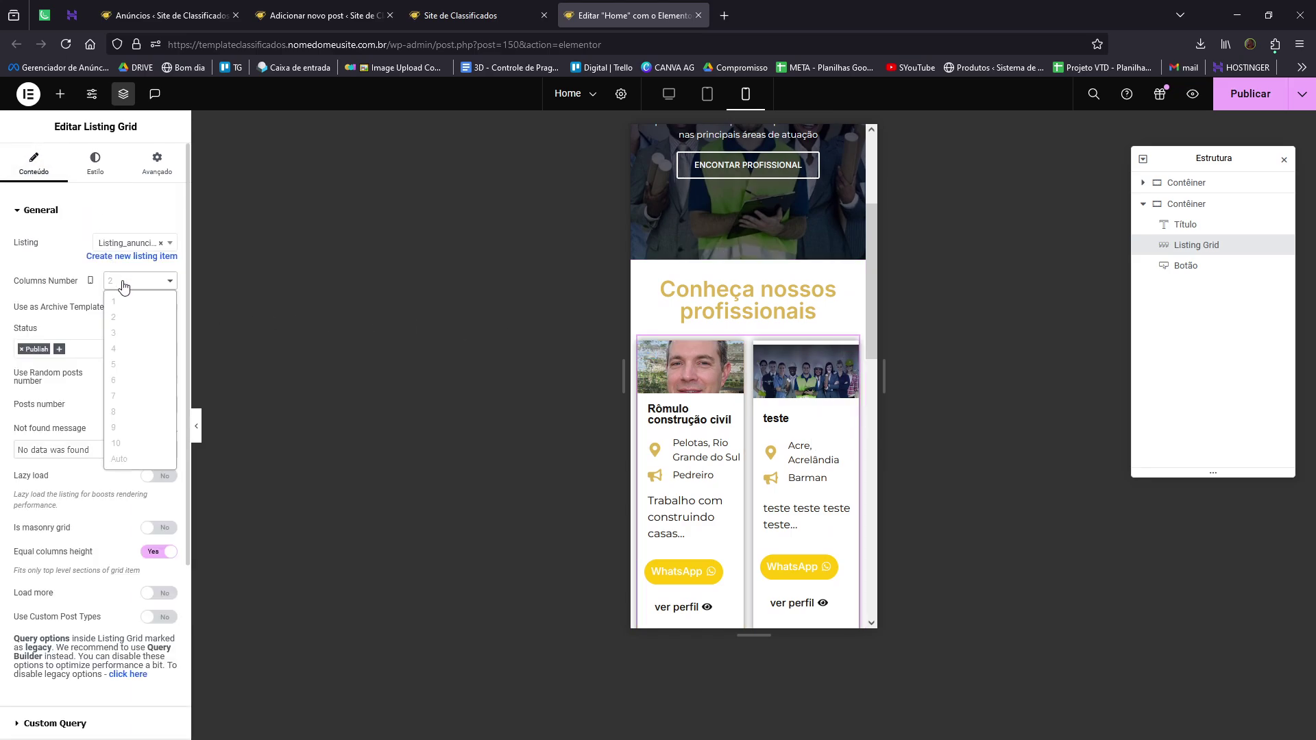
left_click(129, 304)
scroll(747, 411, "down", 3)
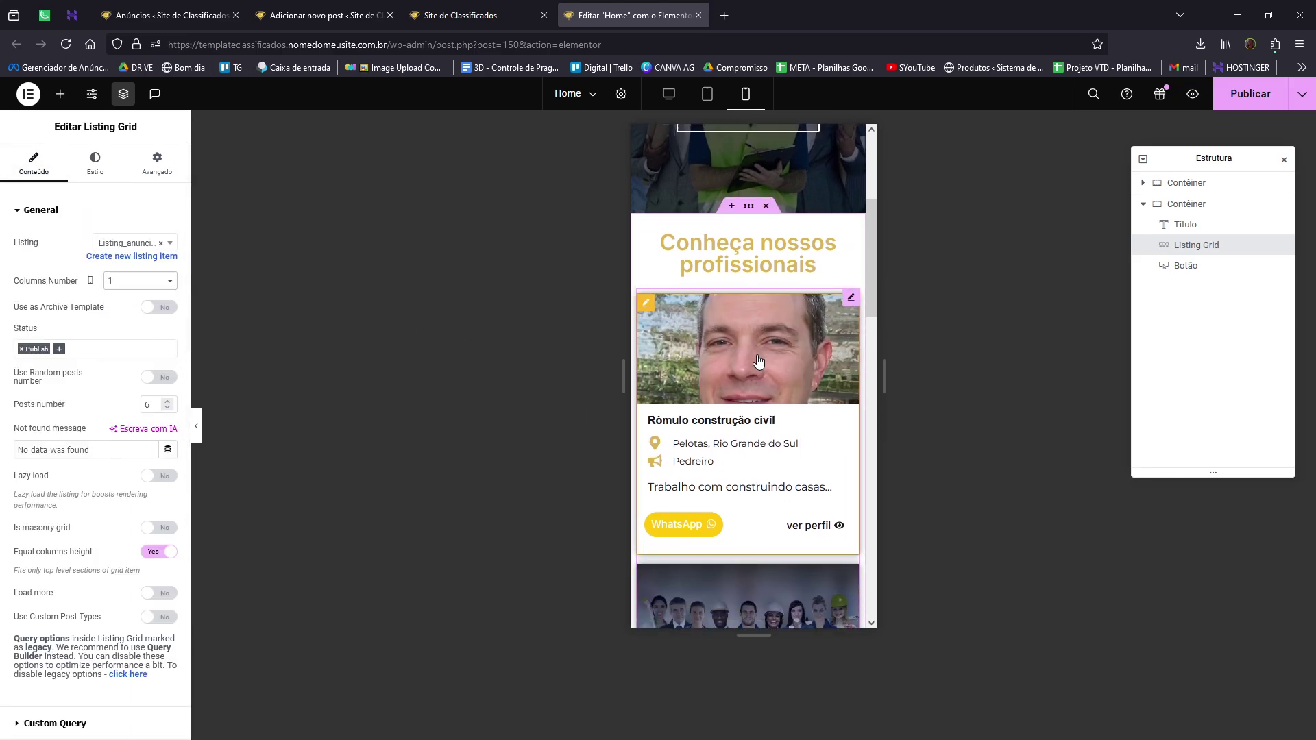
Return to the desktop layout, publish the page and reload the live home page to check the professionals section.
left_click(670, 96)
left_click(1243, 96)
scroll(685, 377, "down", 5)
scroll(685, 308, "up", 4)
scroll(618, 212, "down", 1)
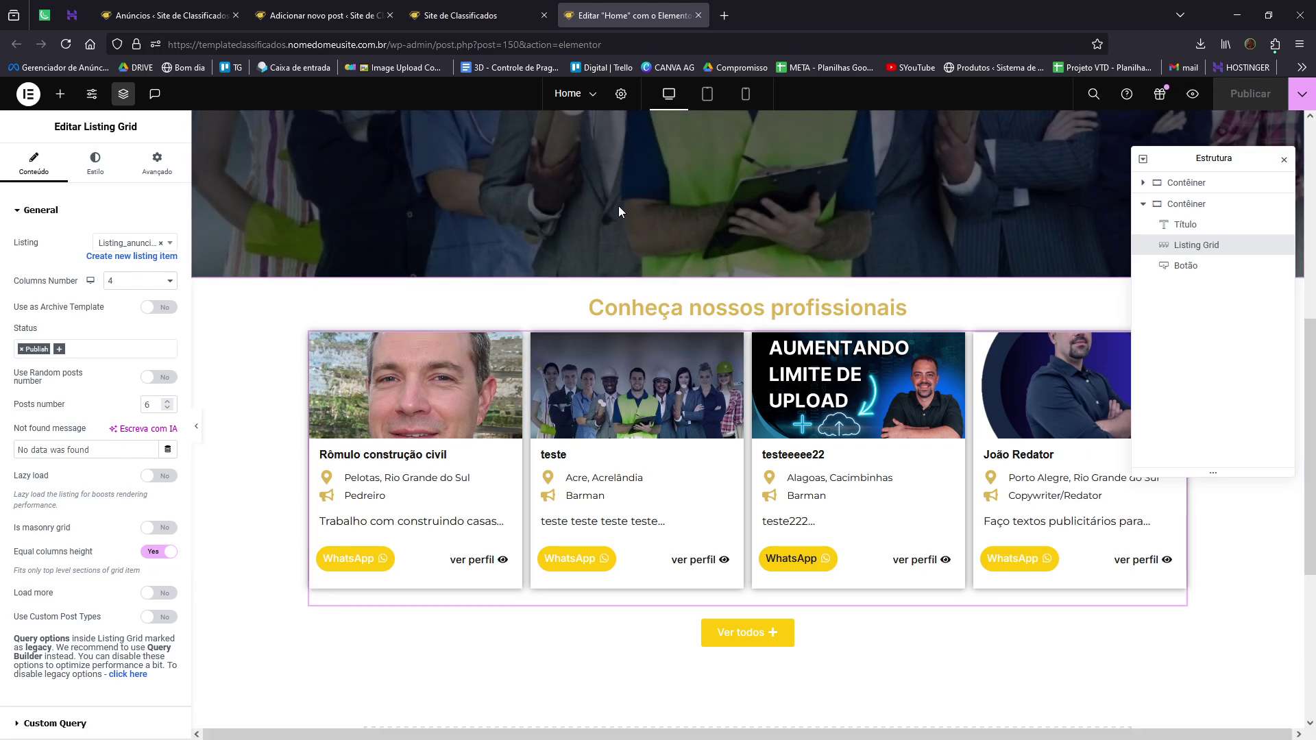
left_click(484, 7)
key("F5")
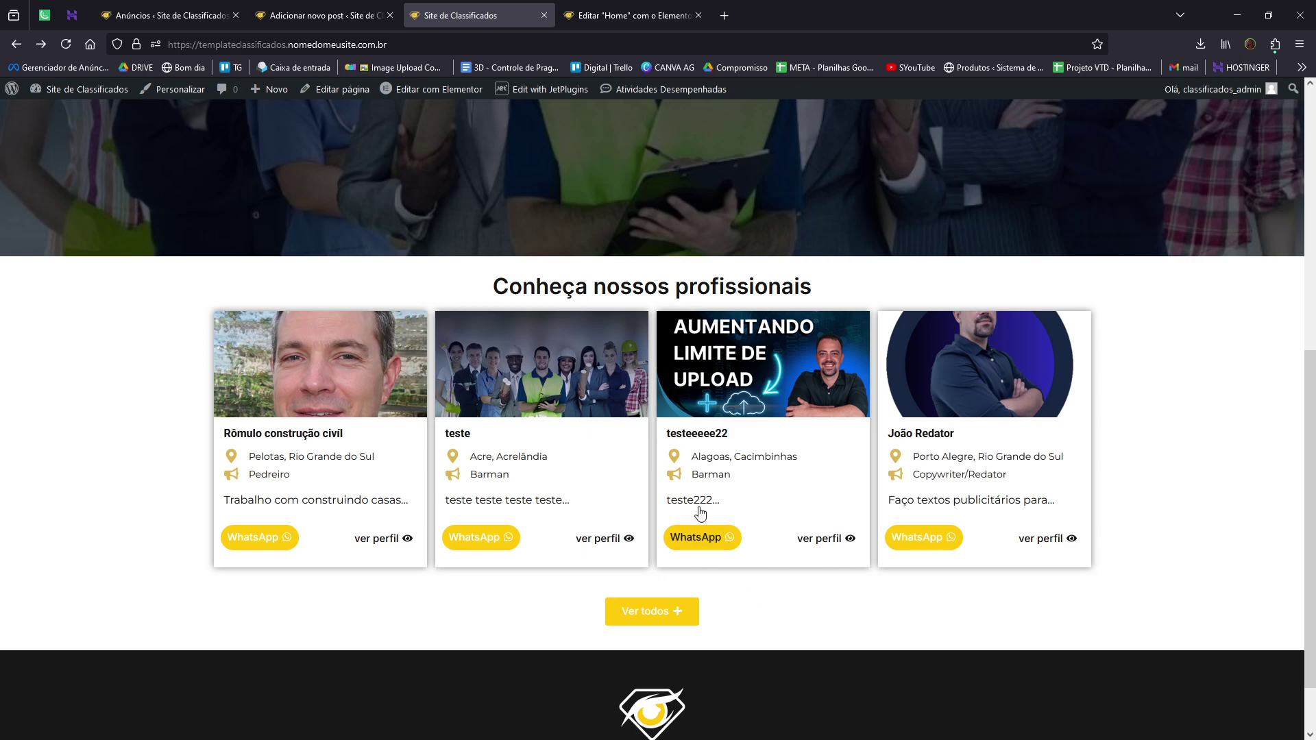
Back in the Elementor editor, set the listing grid's top margin to 11 px and publish the page.
left_click(626, 10)
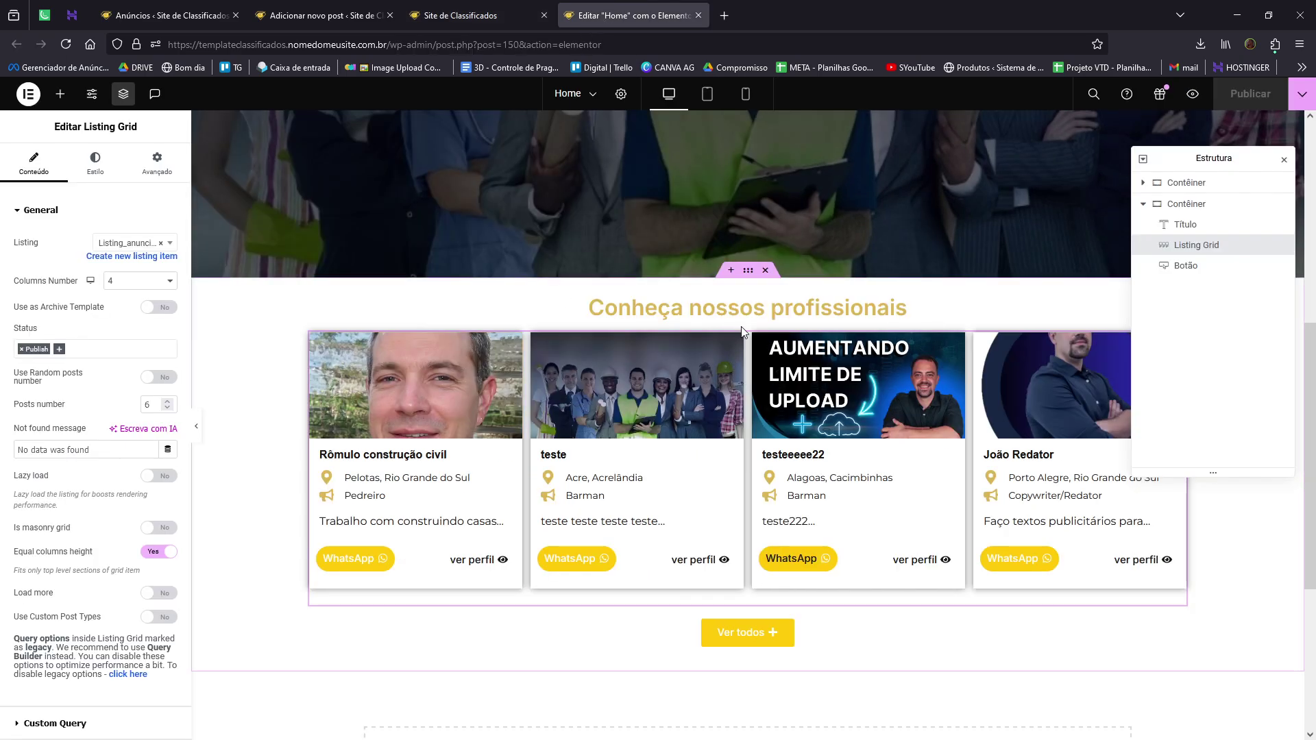
left_click(140, 175)
left_click_drag(42, 274, 39, 272)
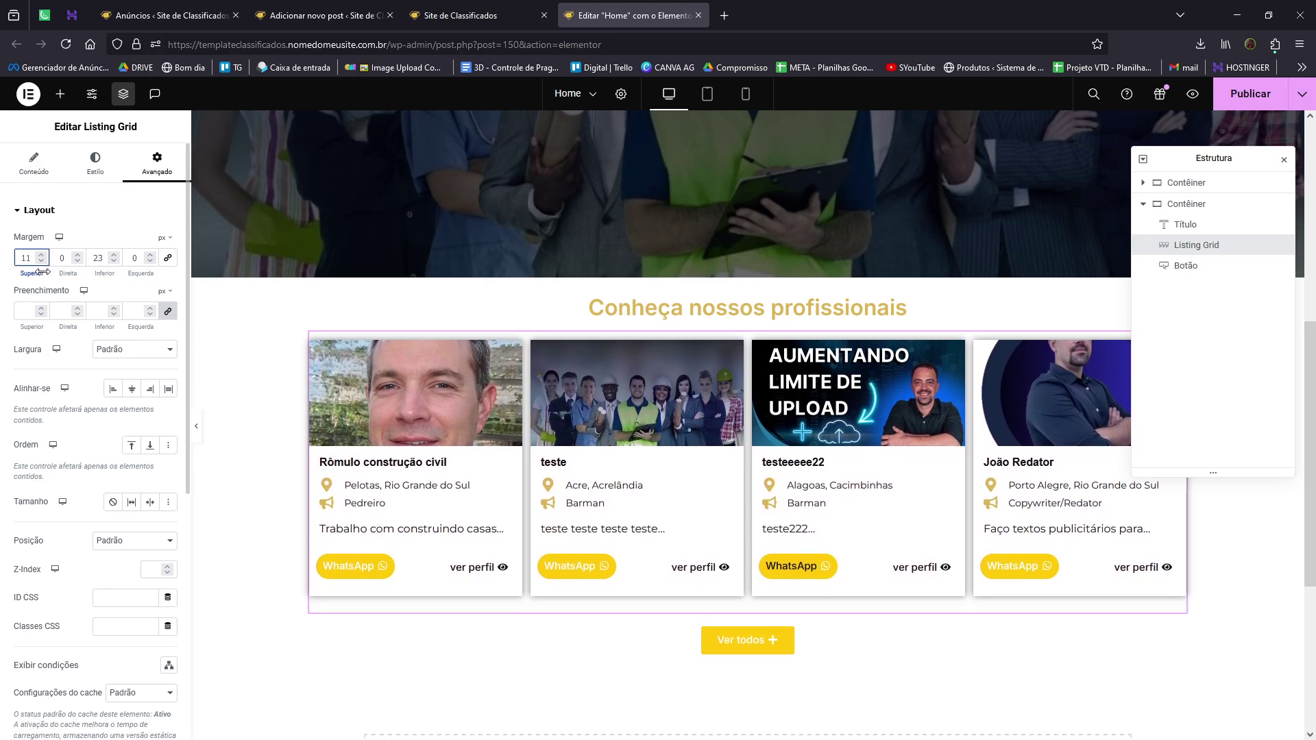
left_click(1281, 103)
On the live home page, test that the "Ver todos" button leads to the page with all listings.
left_click(456, 9)
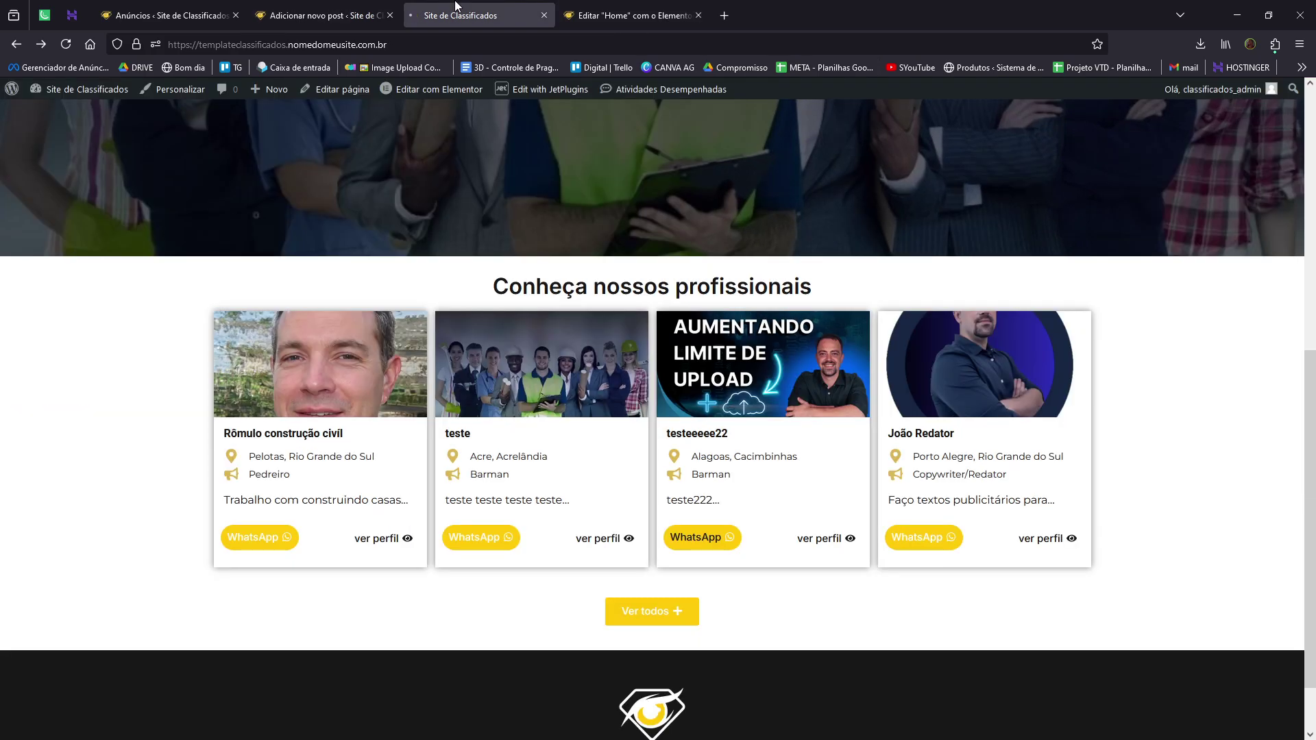
left_click(644, 620)
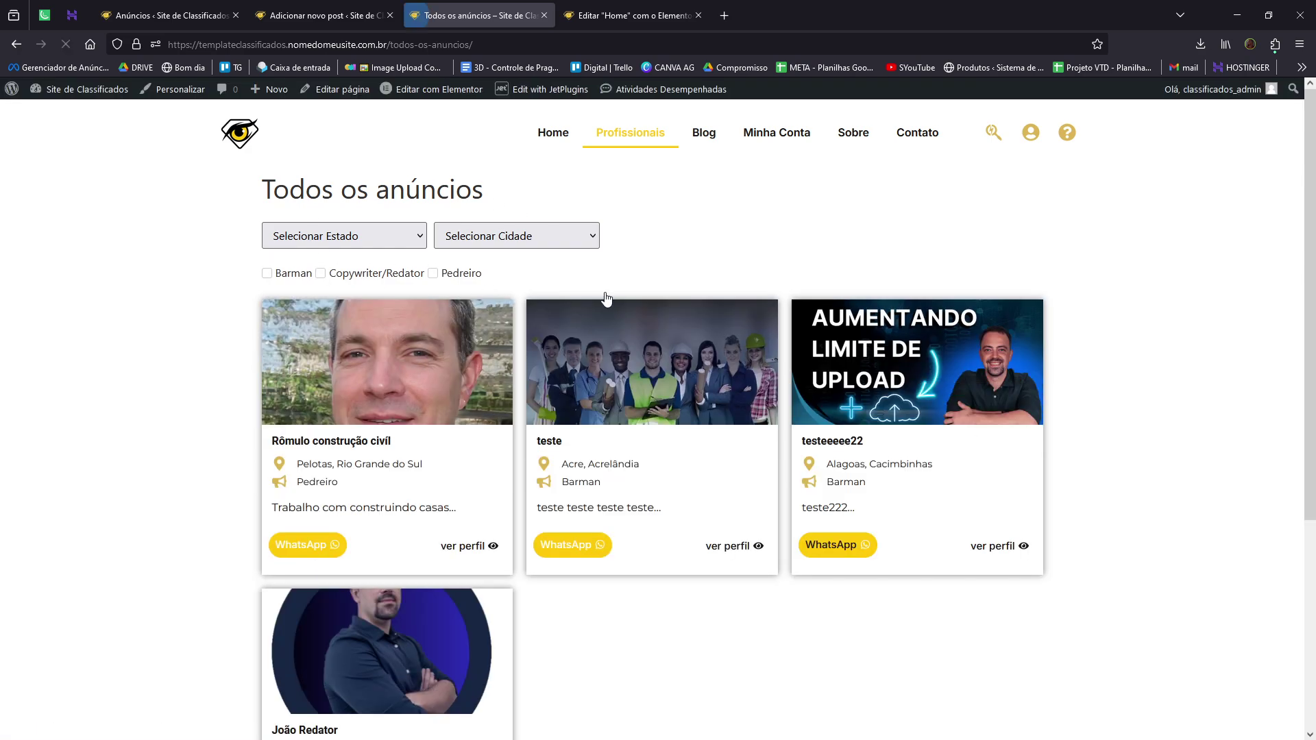
scroll(659, 524, "down", 3)
scroll(668, 480, "up", 3)
left_click(14, 49)
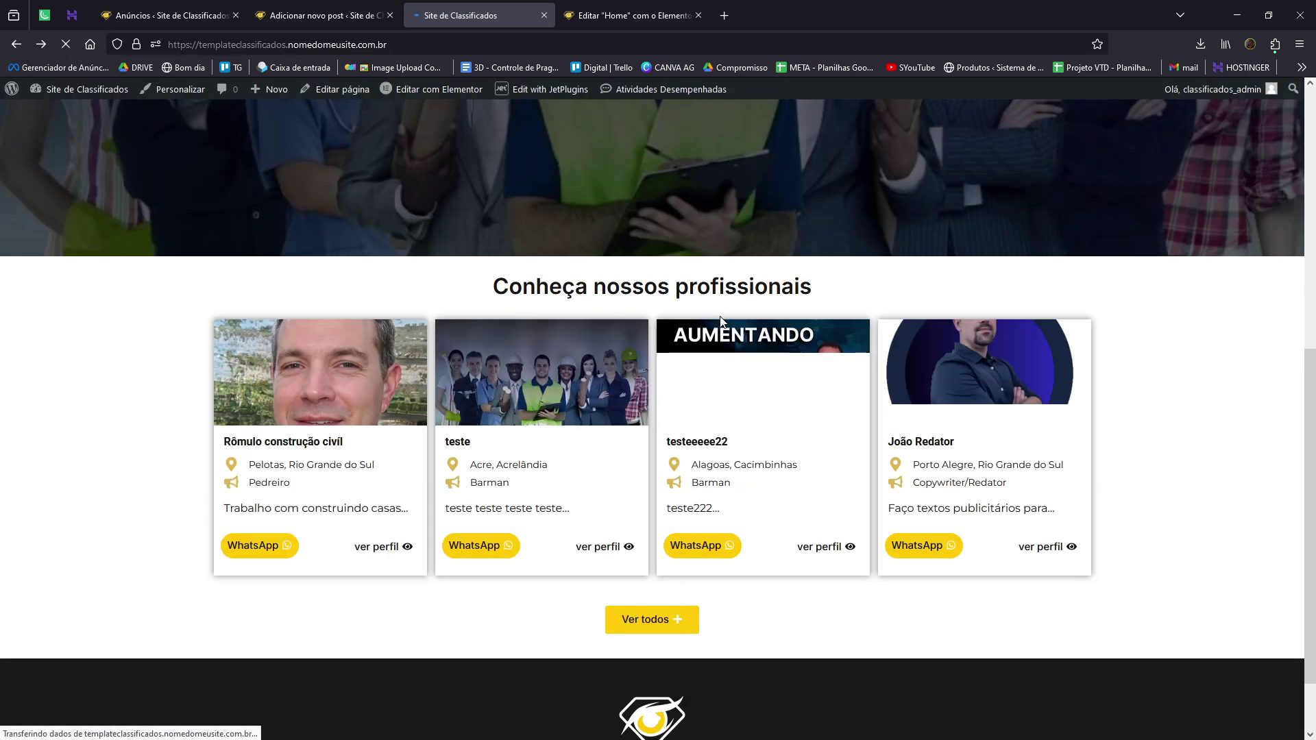
left_click(655, 629)
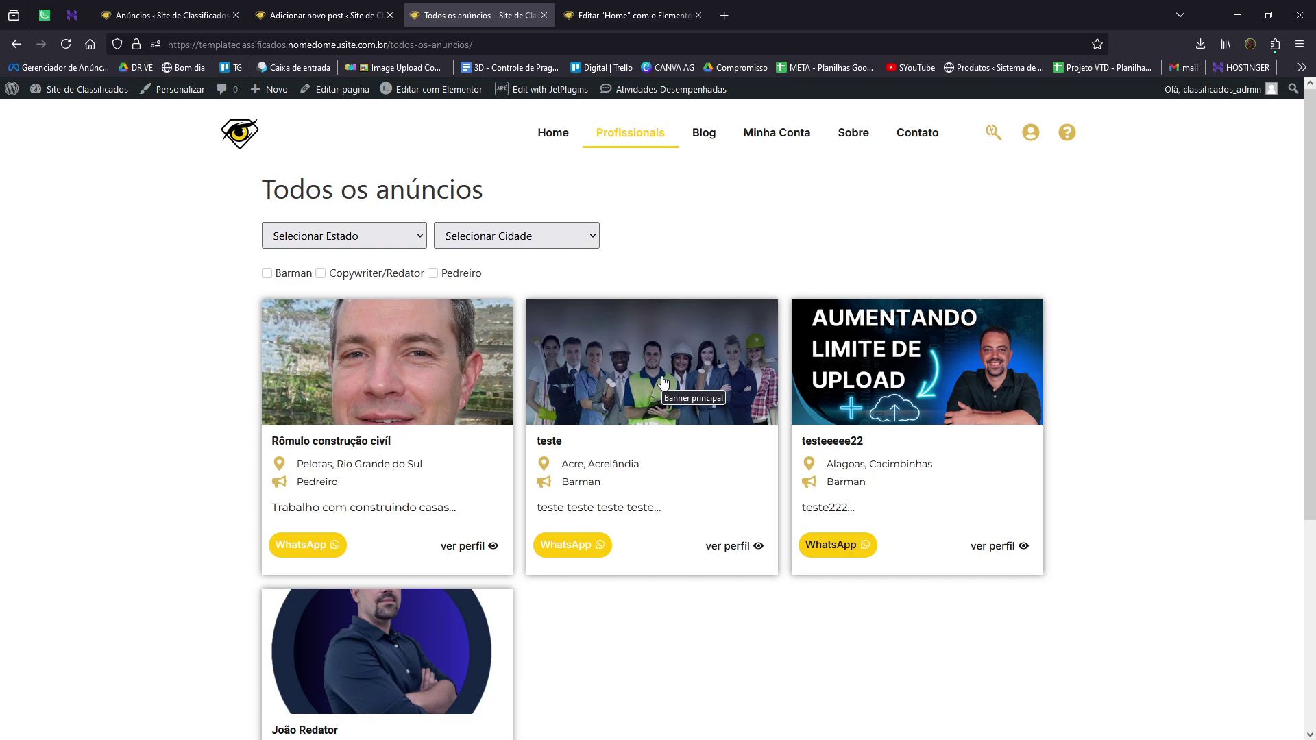
Test the listings page filters with state Rio Grande do Sul and city Pelotas, and review the professionals section on the live home page.
left_click(406, 239)
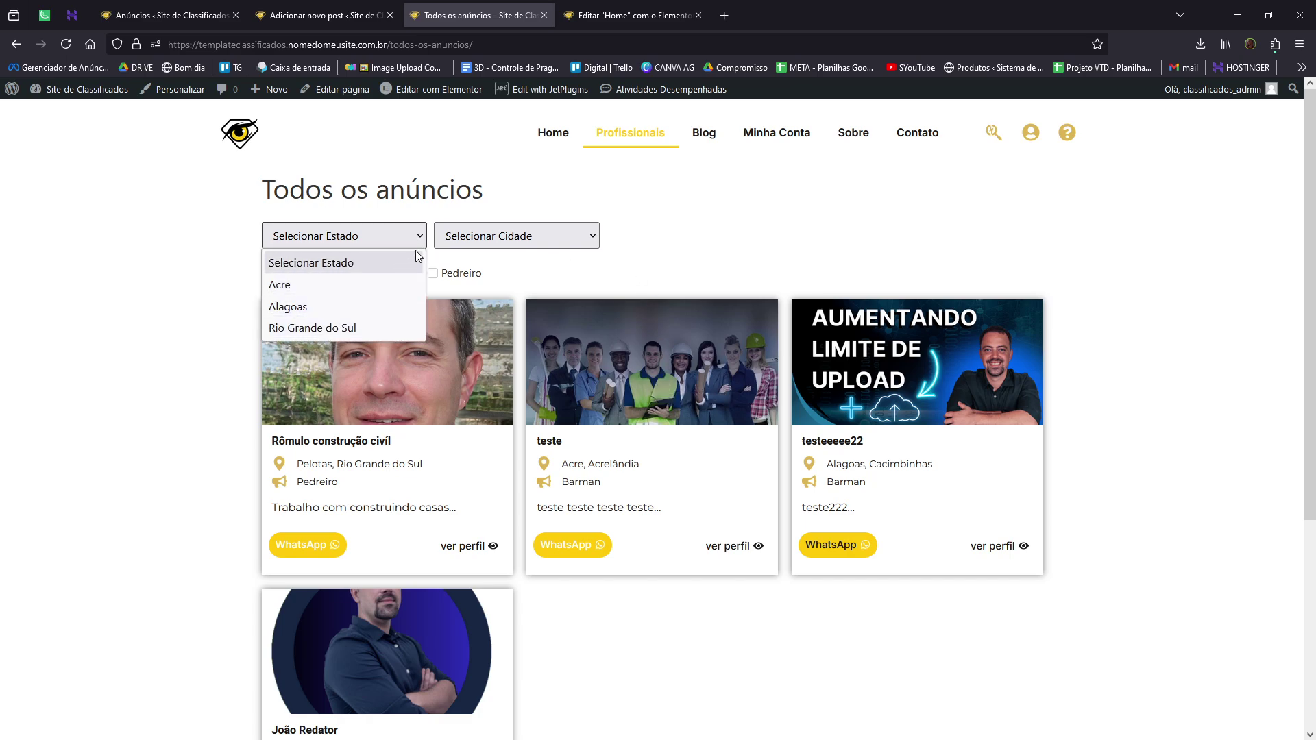
left_click(372, 329)
left_click(440, 238)
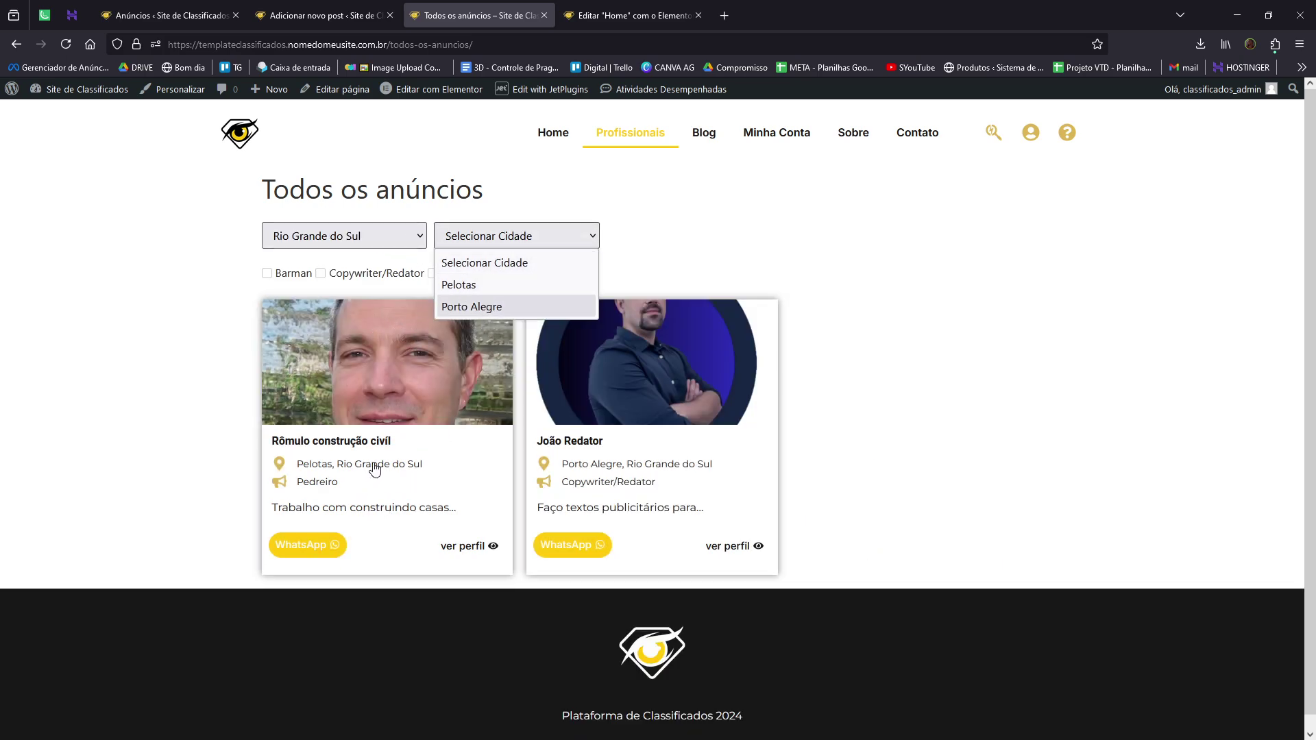
left_click(473, 284)
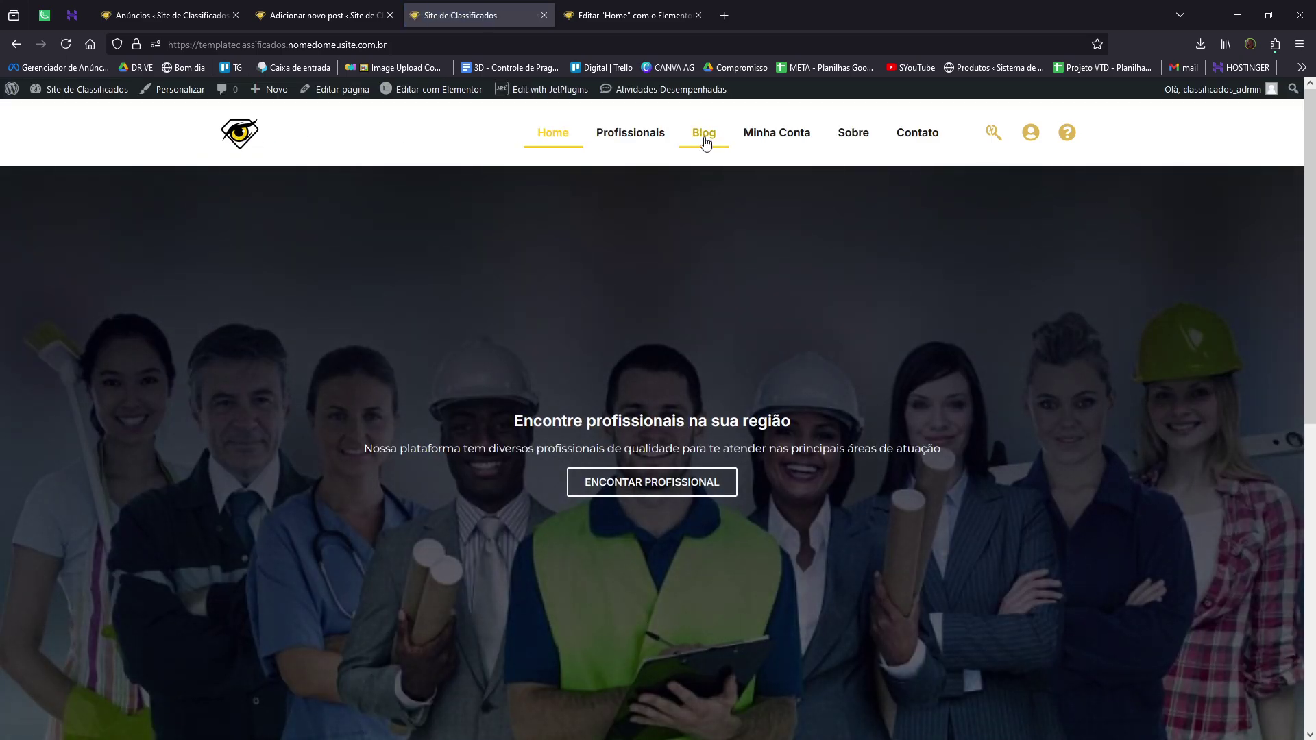
scroll(704, 182, "down", 8)
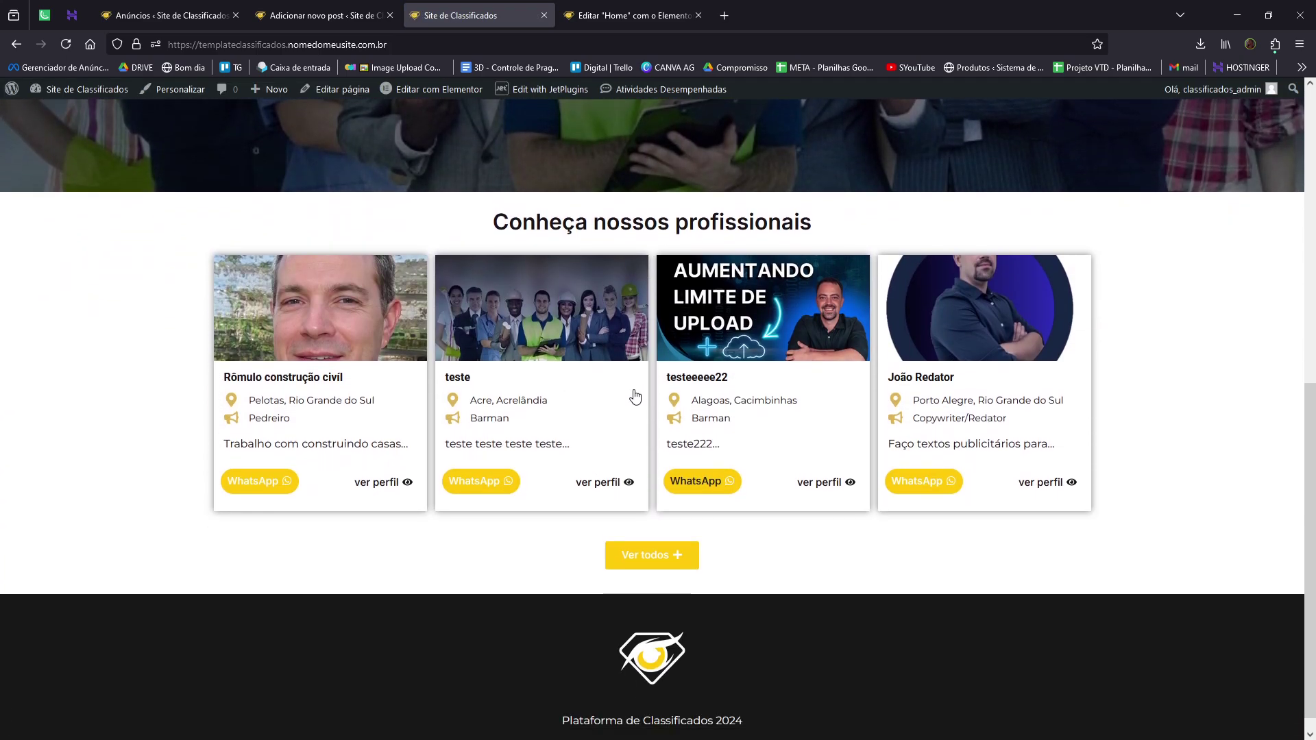
scroll(587, 411, "up", 4)
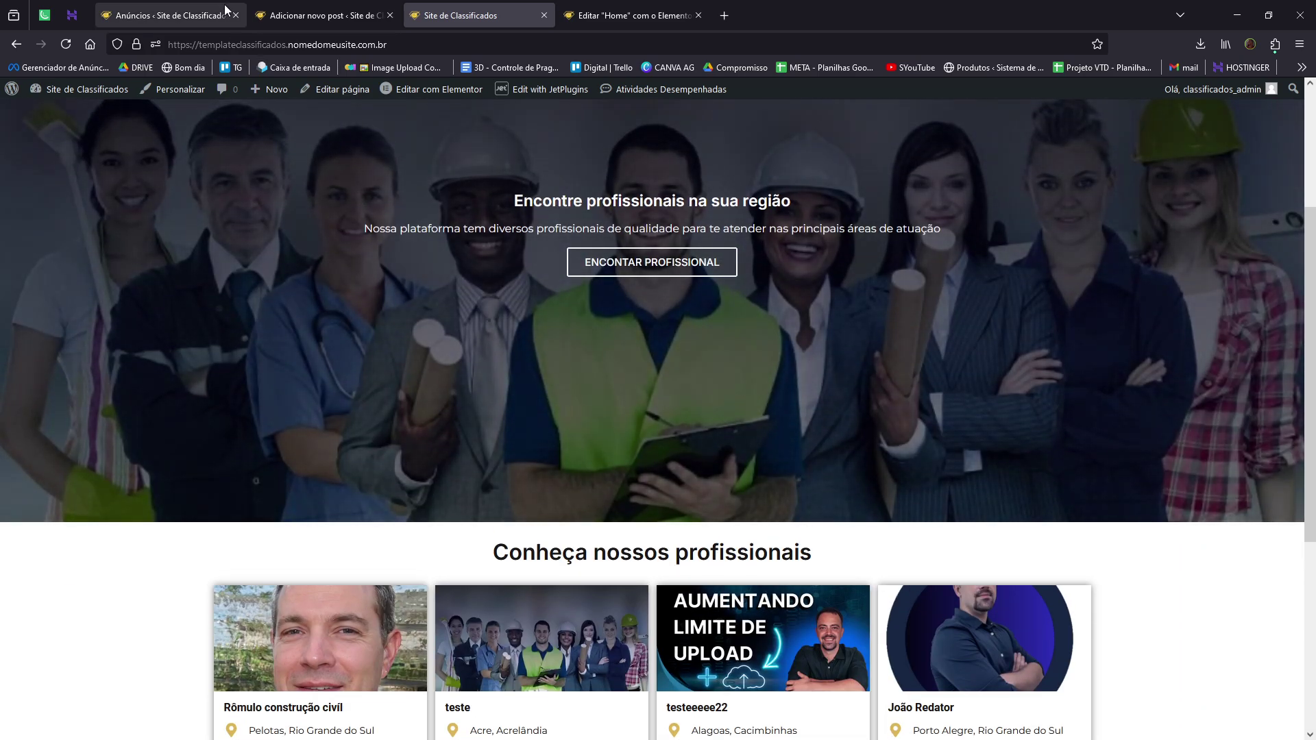
In the WordPress admin's posts list, move the "Olá, mundo!" post to the trash and empty the trash.
left_click(165, 15)
mouse_move(243, 305)
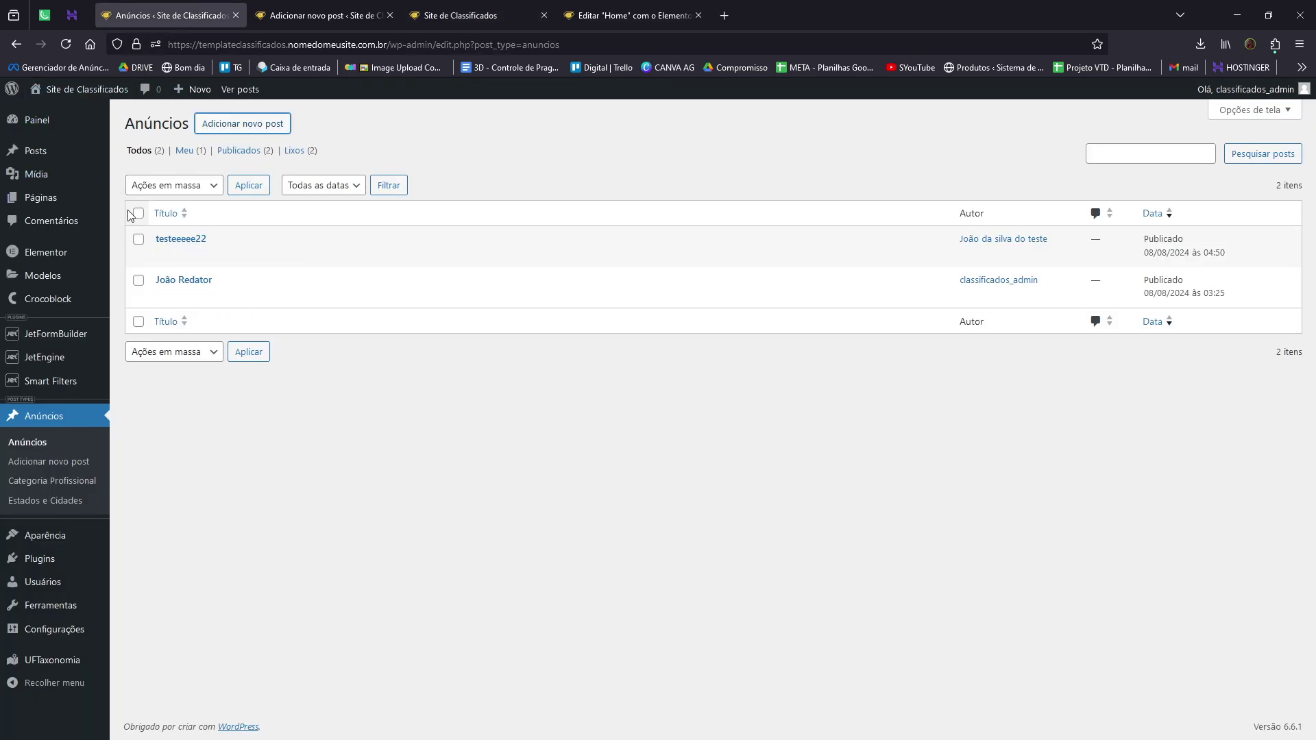
left_click(41, 151)
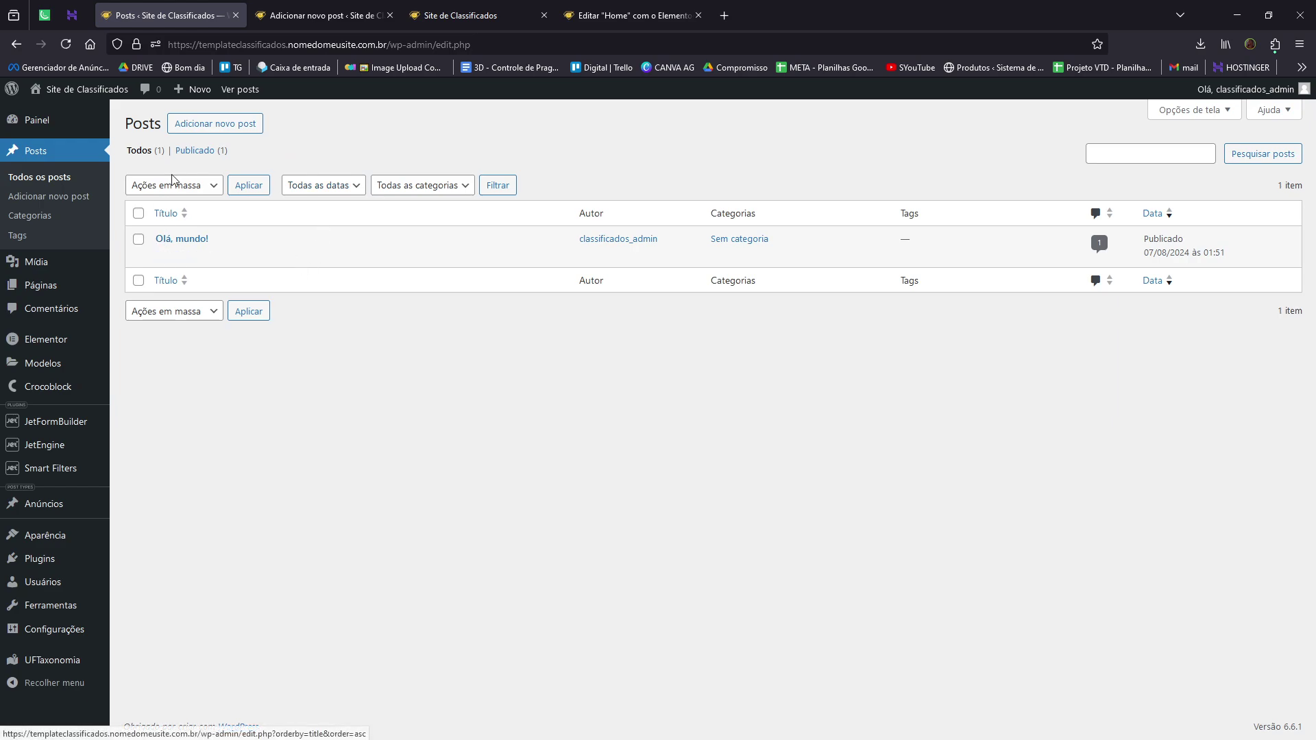
middle_click(313, 7)
middle_click(315, 7)
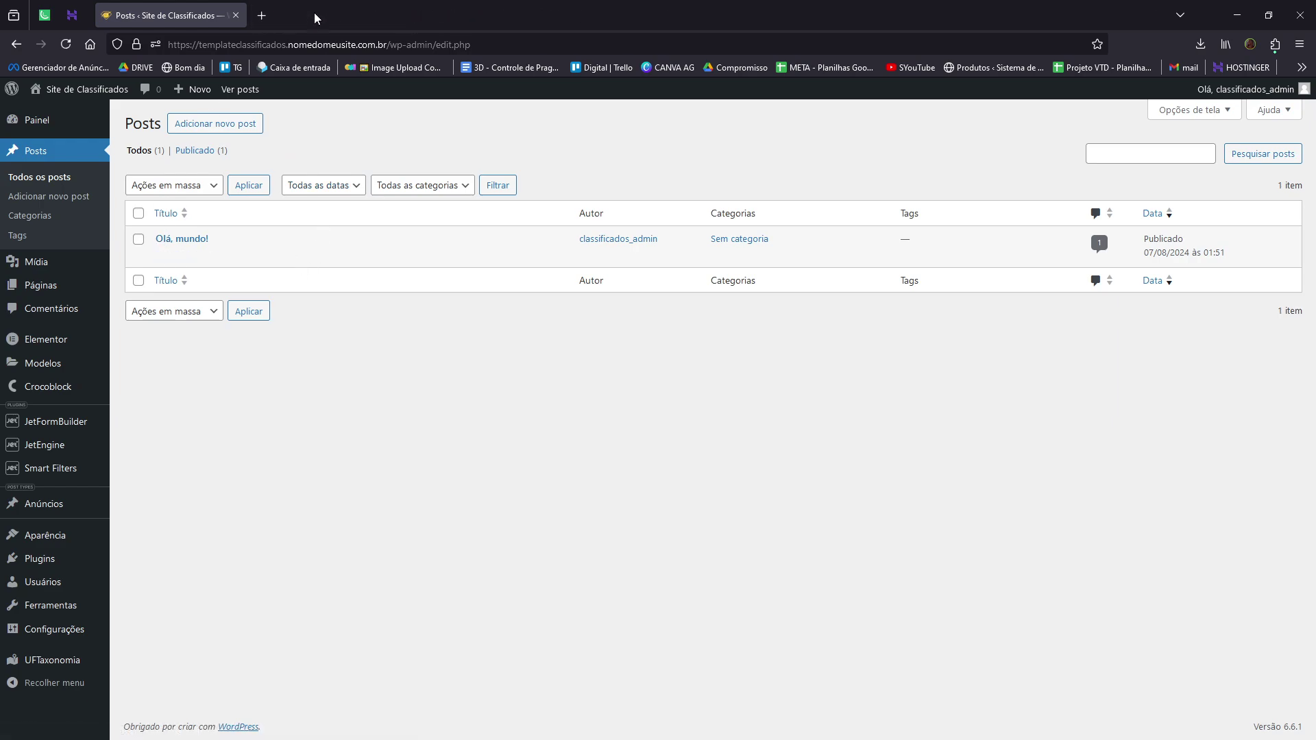
left_click(259, 255)
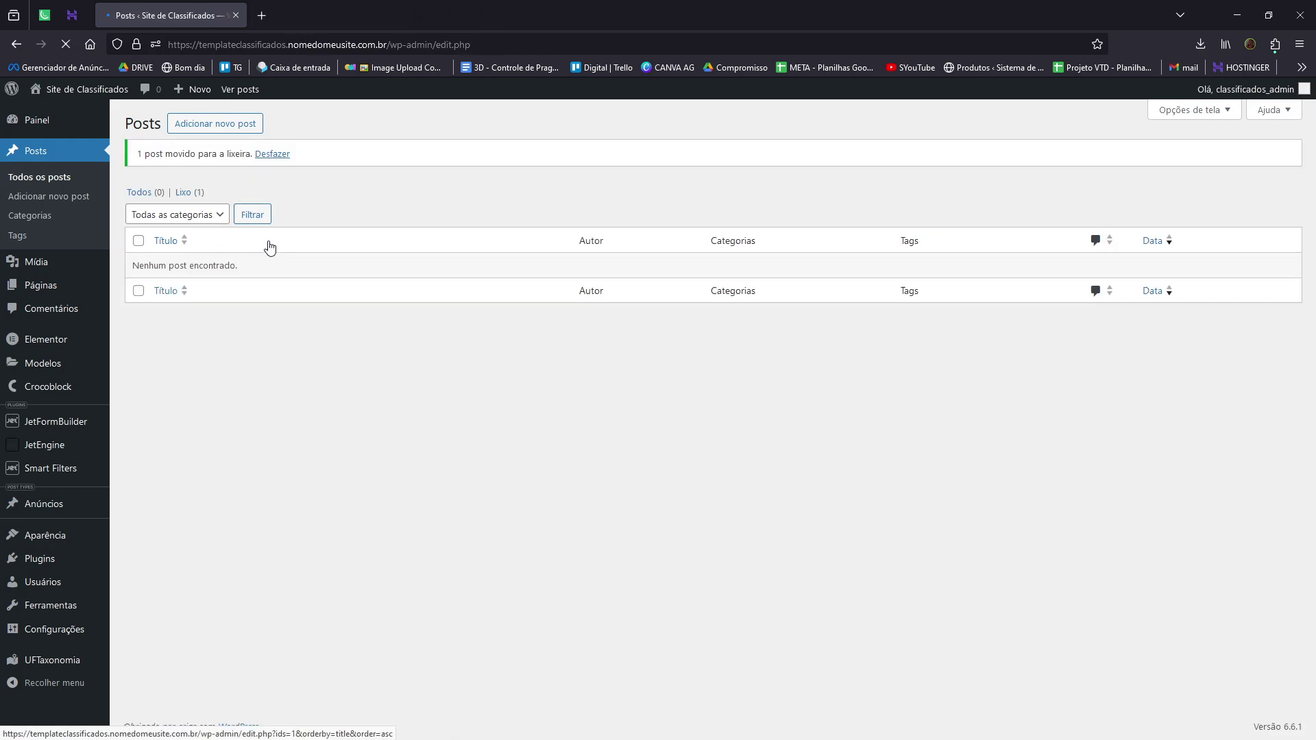
left_click(190, 196)
left_click(352, 308)
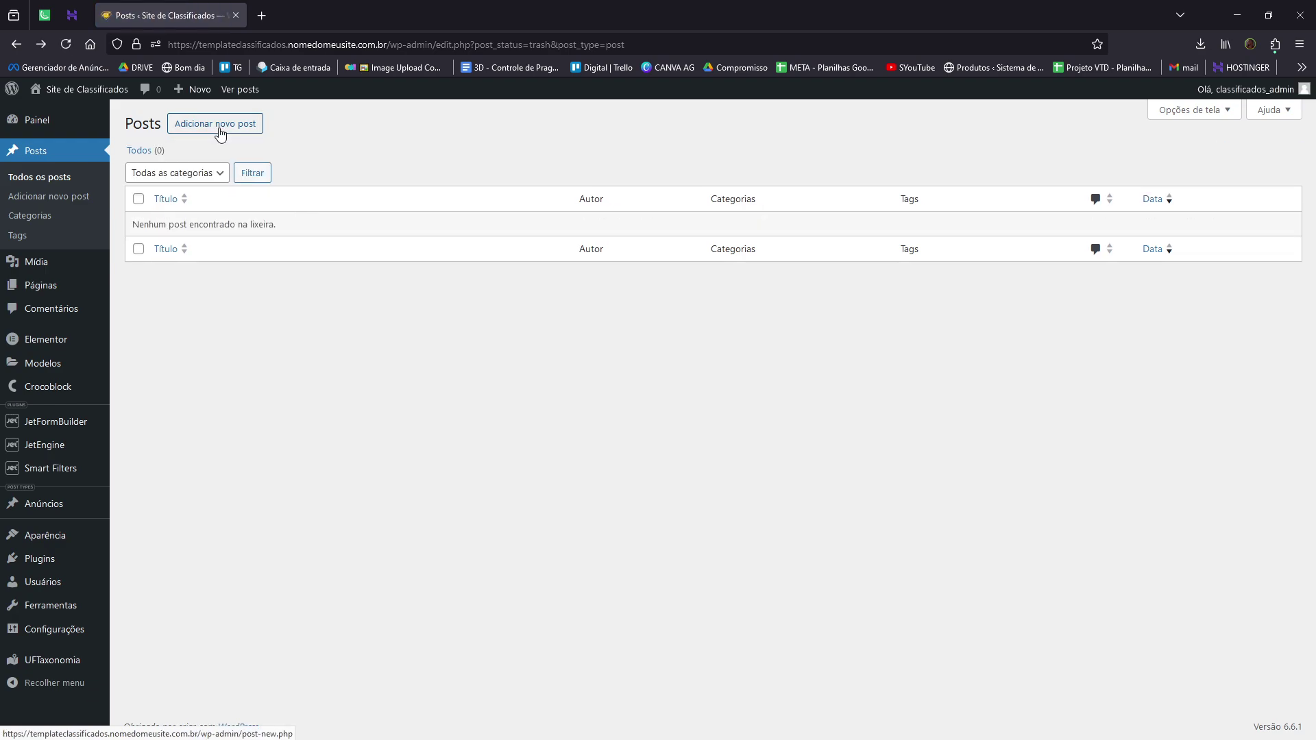
Open five new post editors in separate browser tabs and title the first post "Post de exemplo 1".
middle_click(220, 136)
middle_click(220, 136)
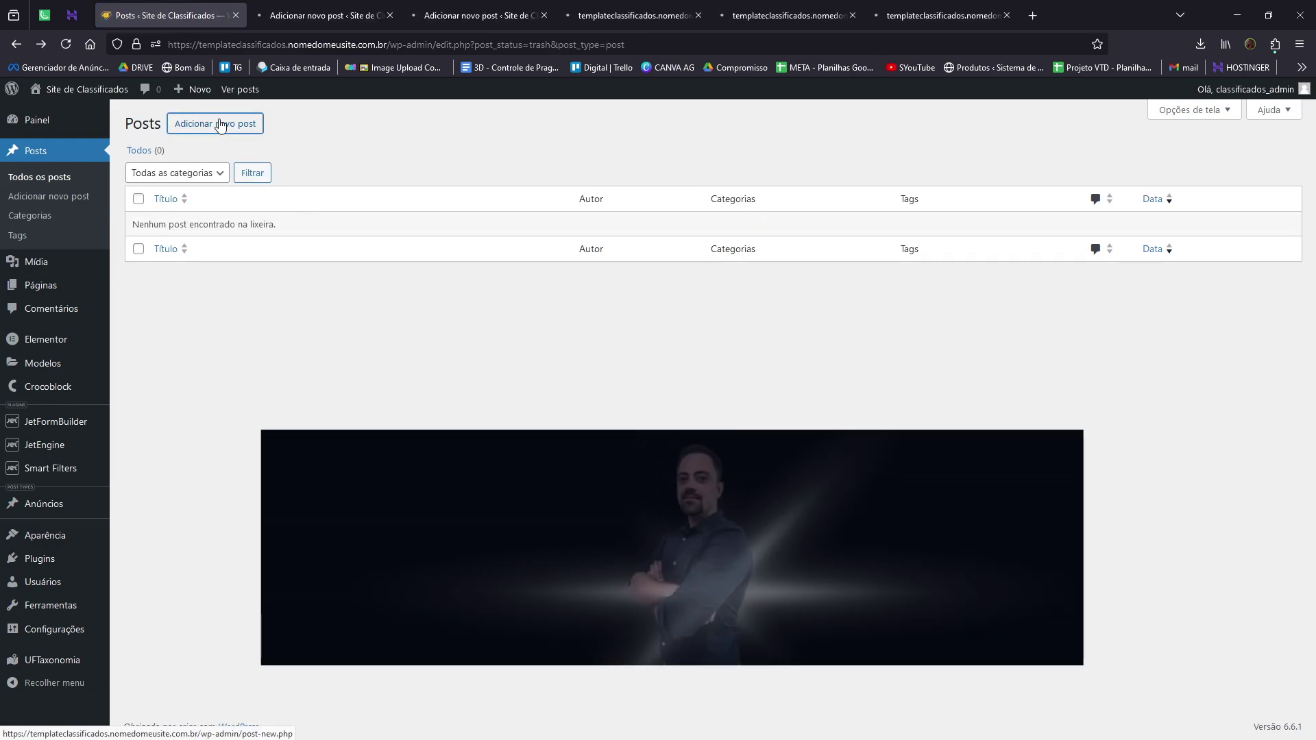
left_click(319, 15)
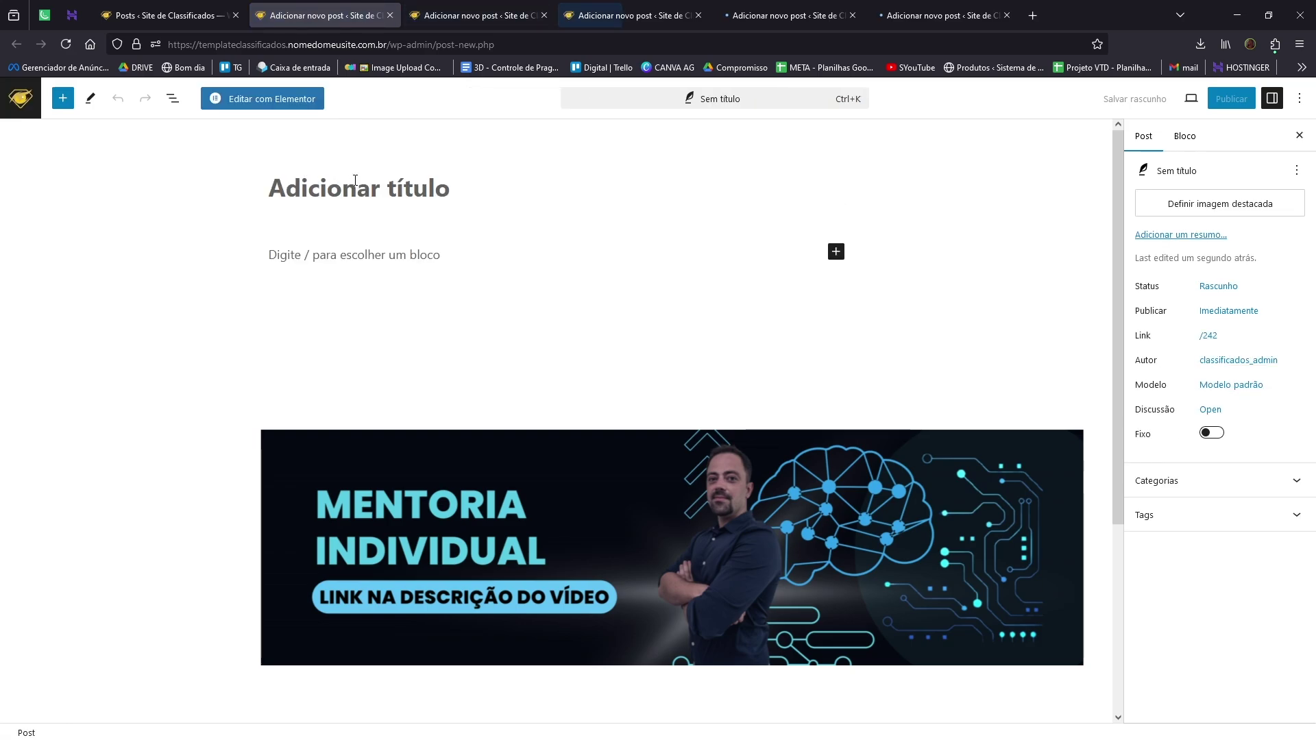
left_click(357, 188)
type("Post de e")
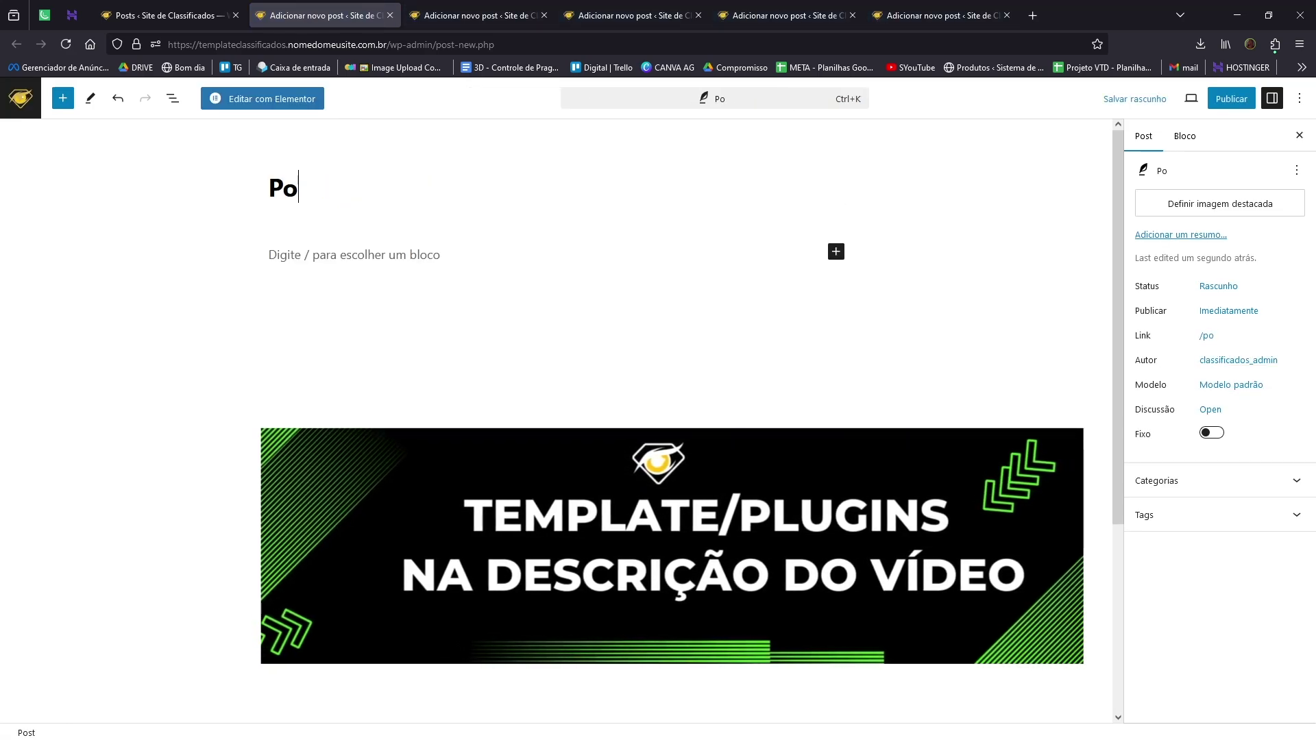
type("xemplo 1")
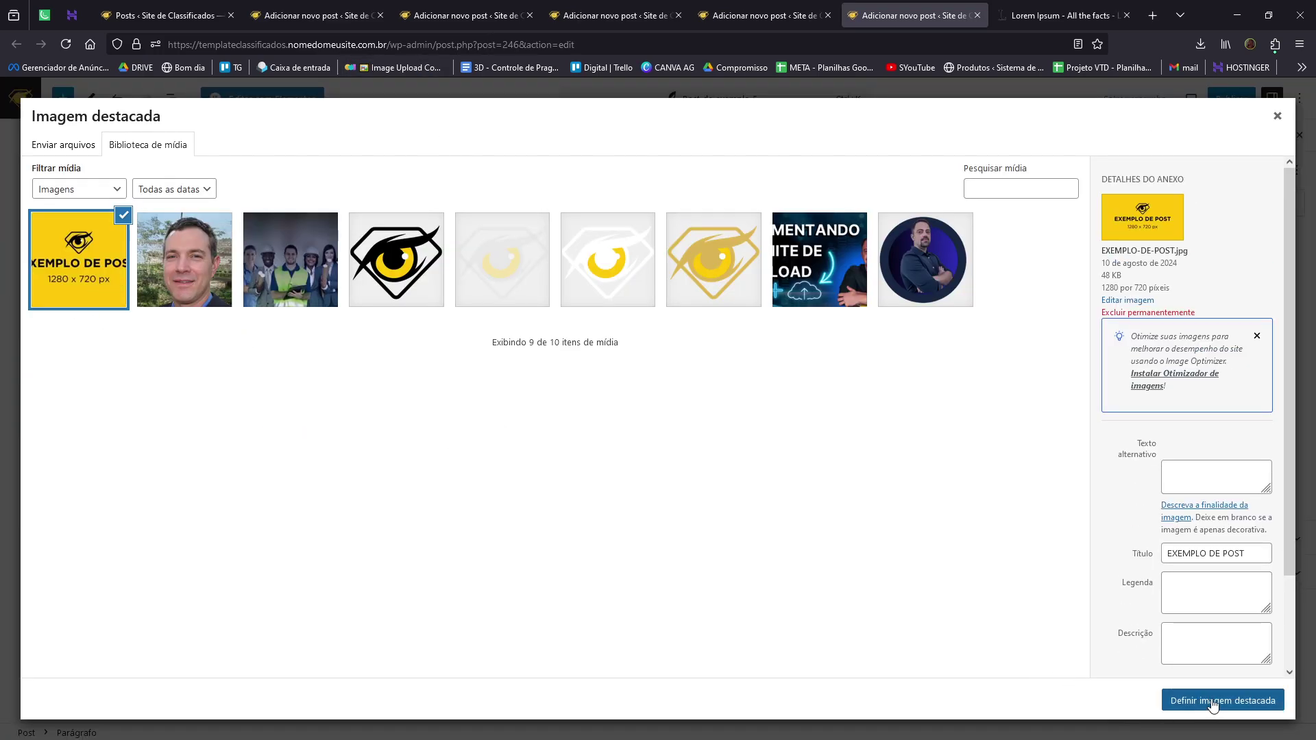
Set EXEMPLO-DE-POST.jpg as the featured image of "Post de exemplo 5", assign the category "Sem categoria" and publish the post.
left_click(1213, 700)
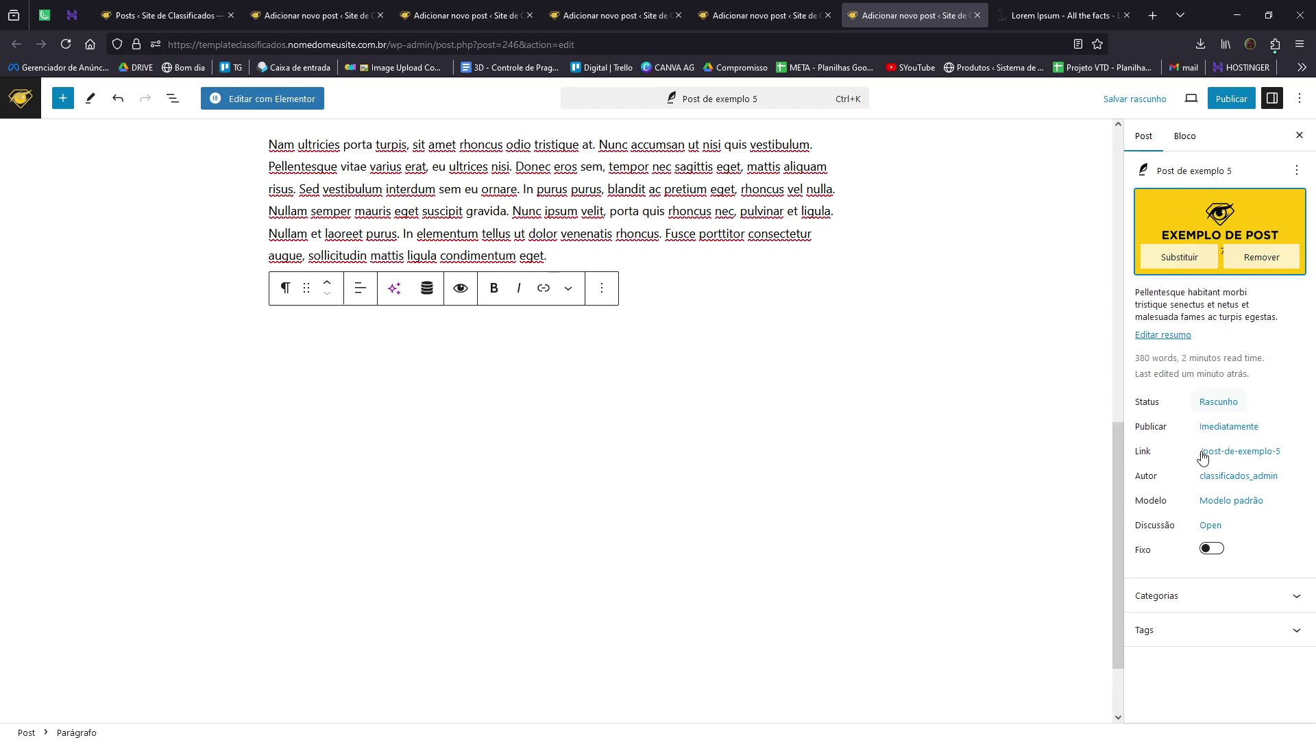
left_click(1177, 596)
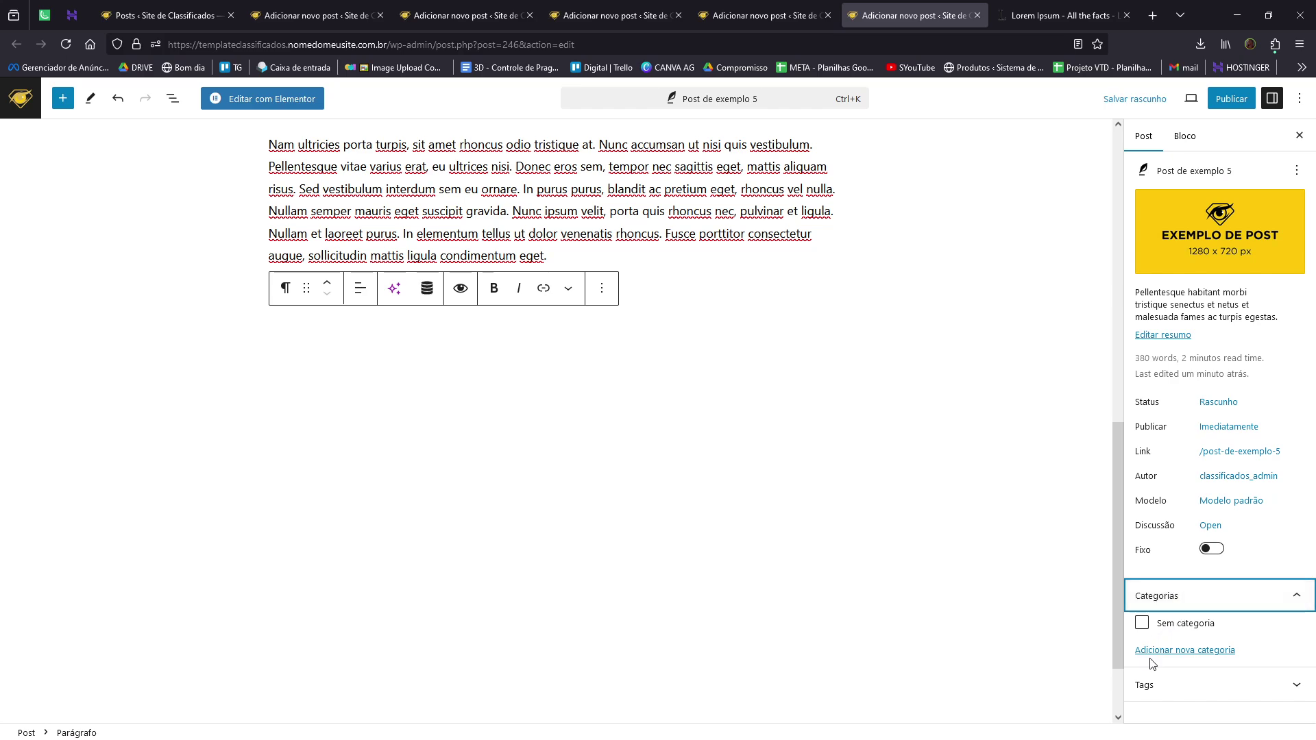
left_click(1141, 623)
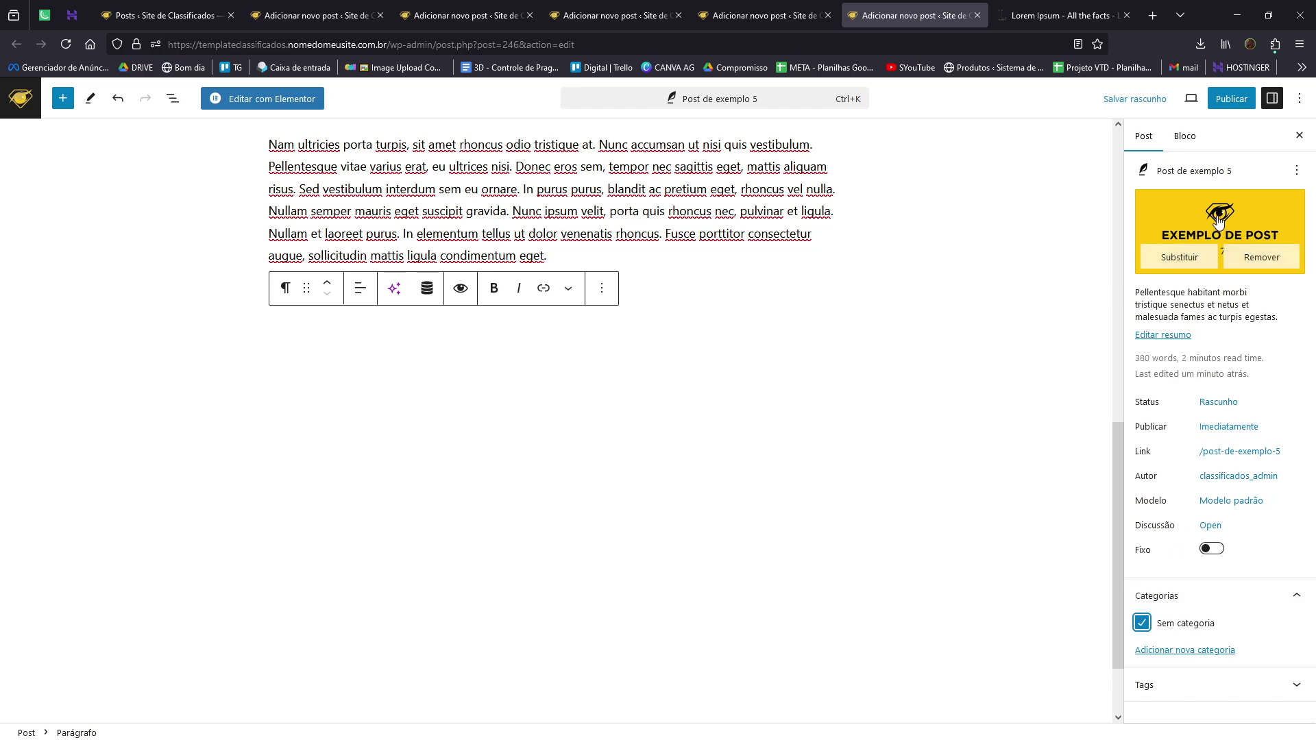
left_click(1231, 98)
left_click(1173, 98)
Paste the placeholder Lorem Ipsum excerpt into the post summary of "Post de exemplo 4".
left_click(788, 15)
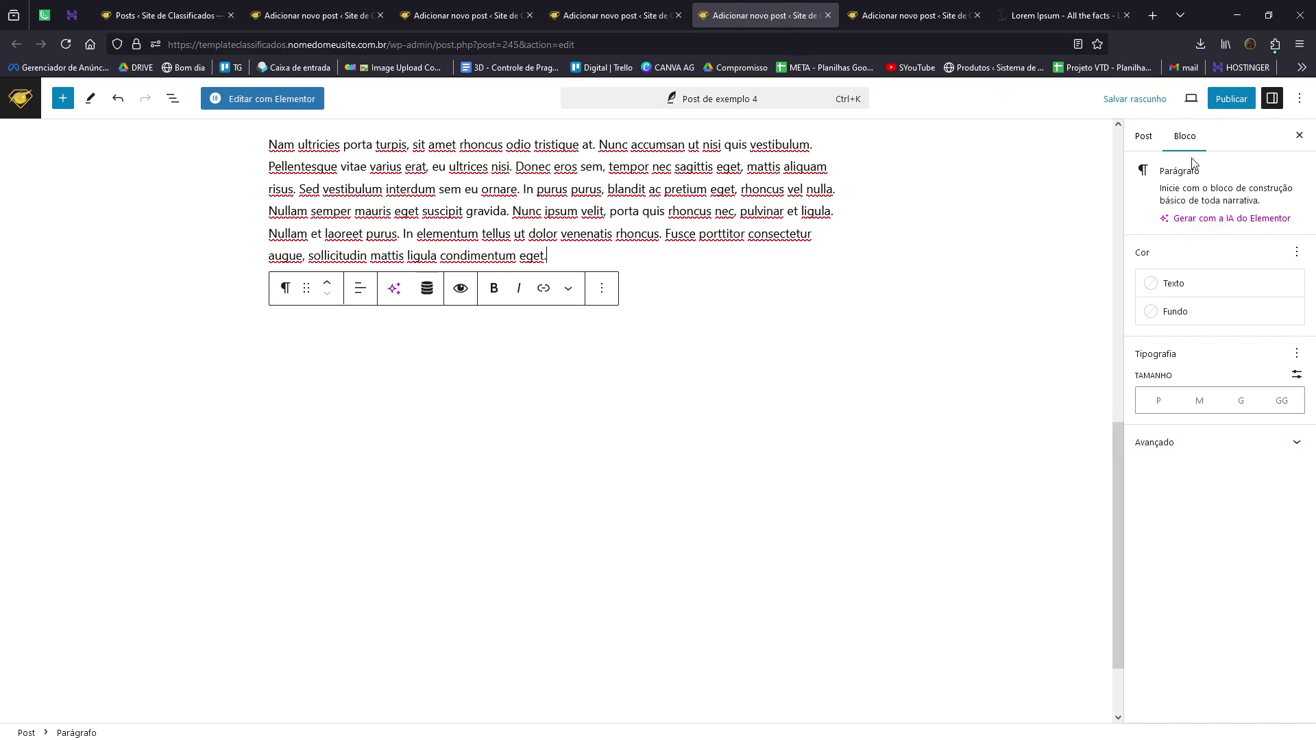
left_click(1144, 136)
left_click(1206, 239)
key("ctrl+v")
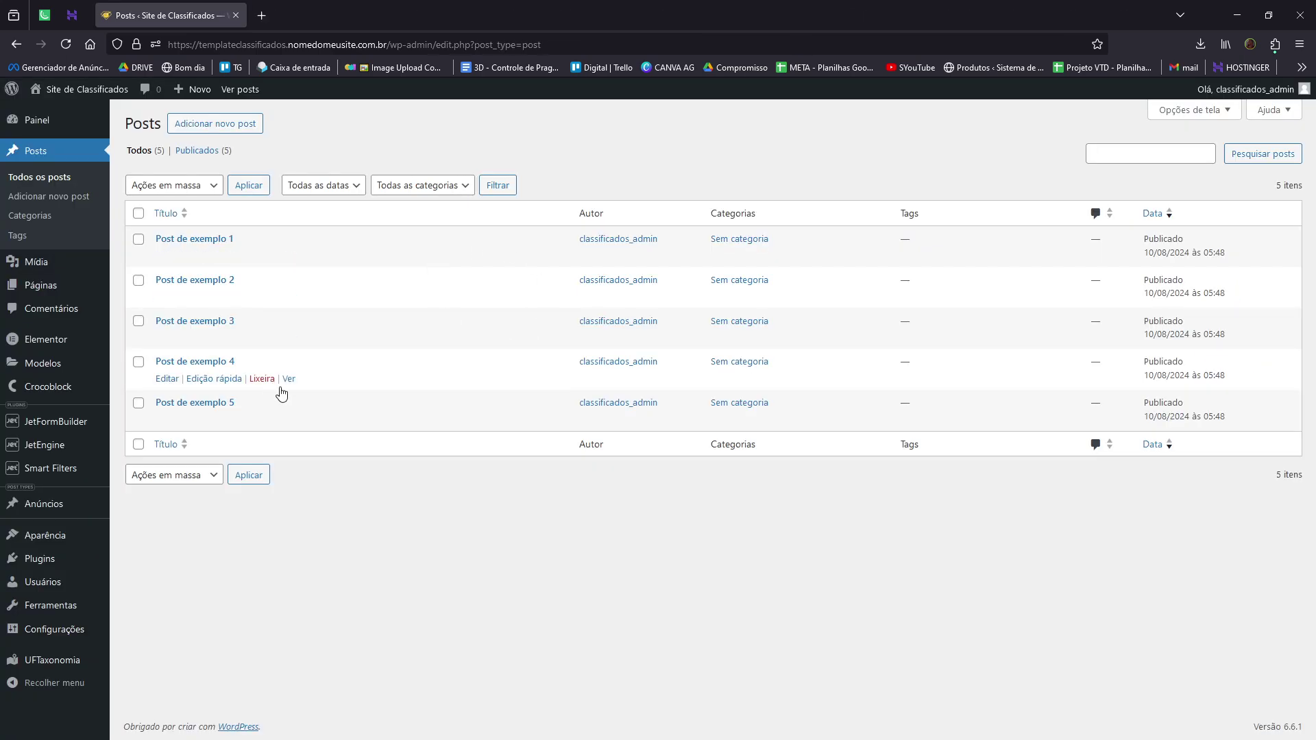
Start a new JetEngine listing item with Posts as both the listing source and the post type.
mouse_move(72, 457)
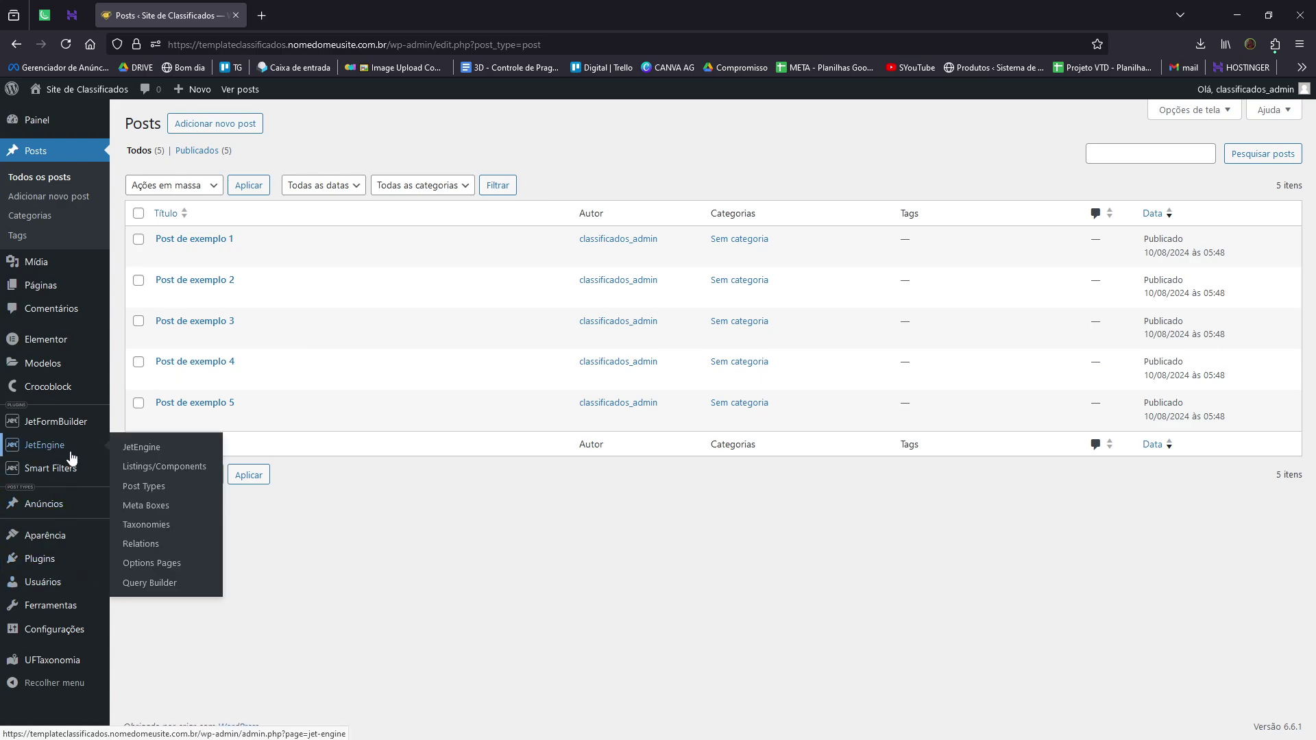
left_click(322, 15)
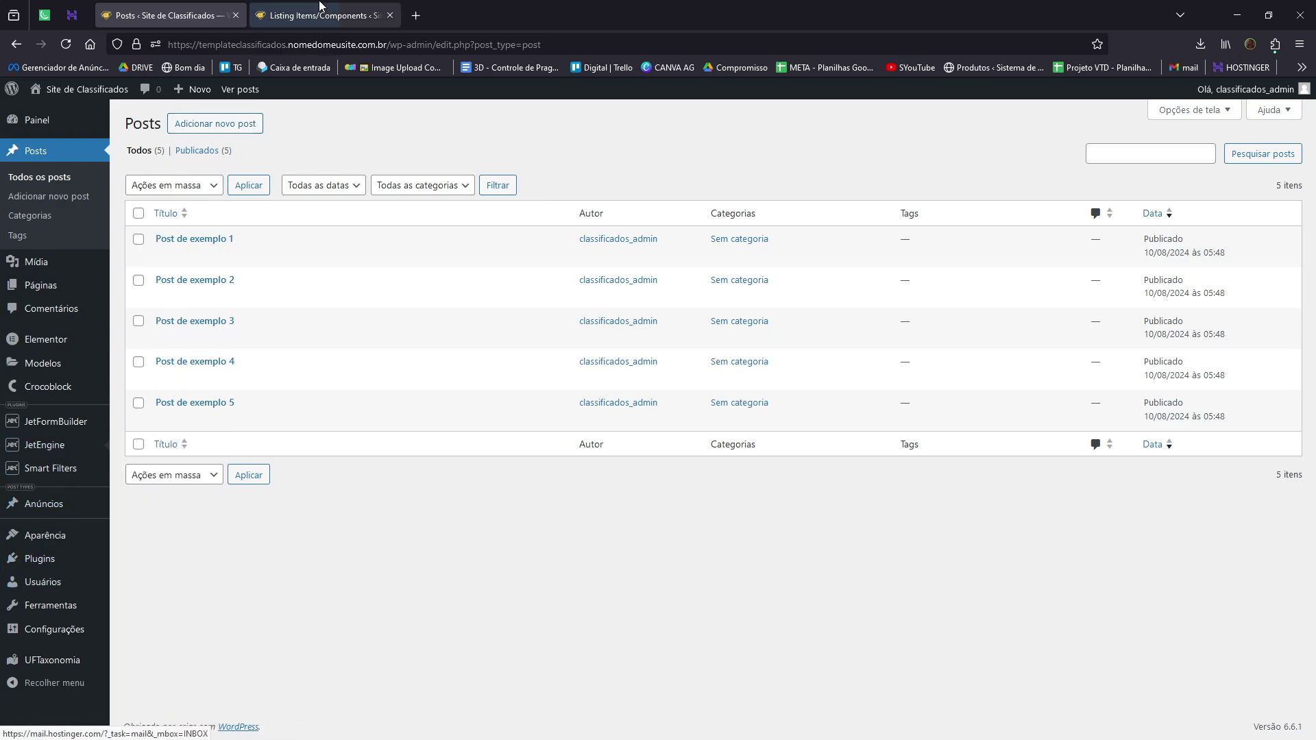
left_click(360, 125)
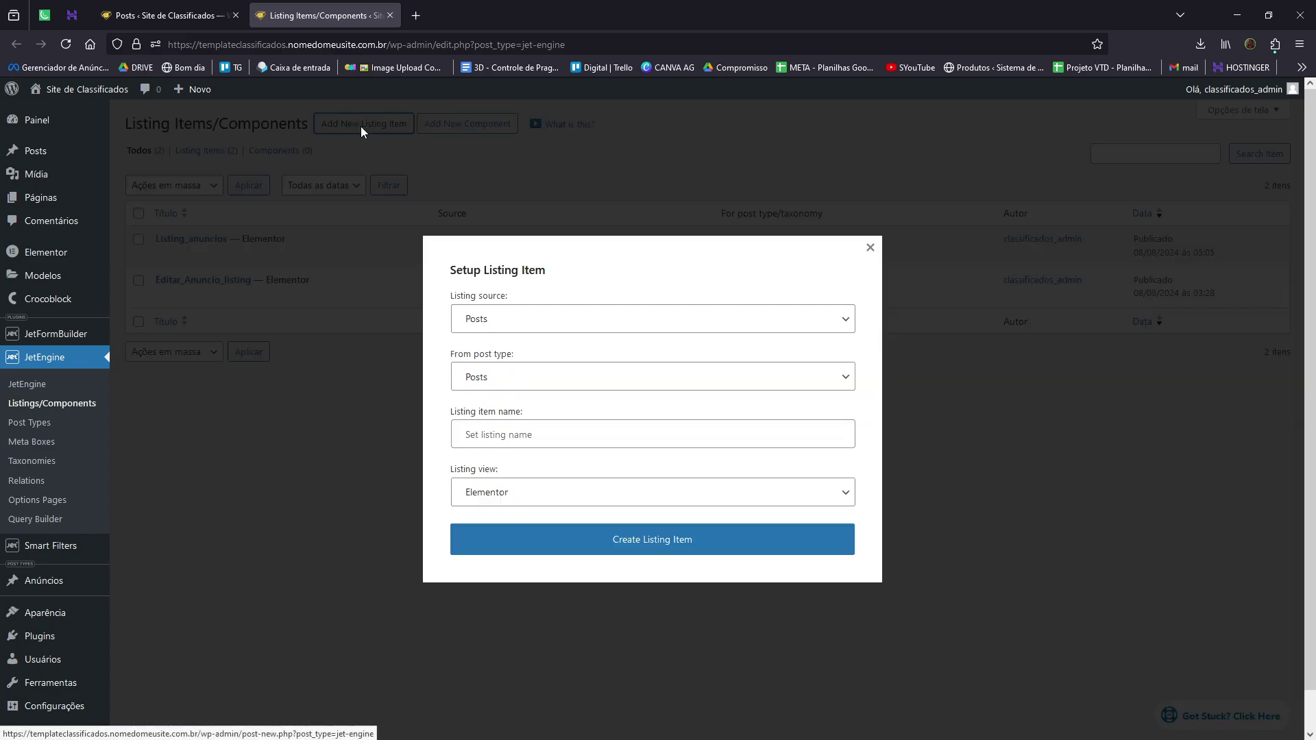
left_click(506, 378)
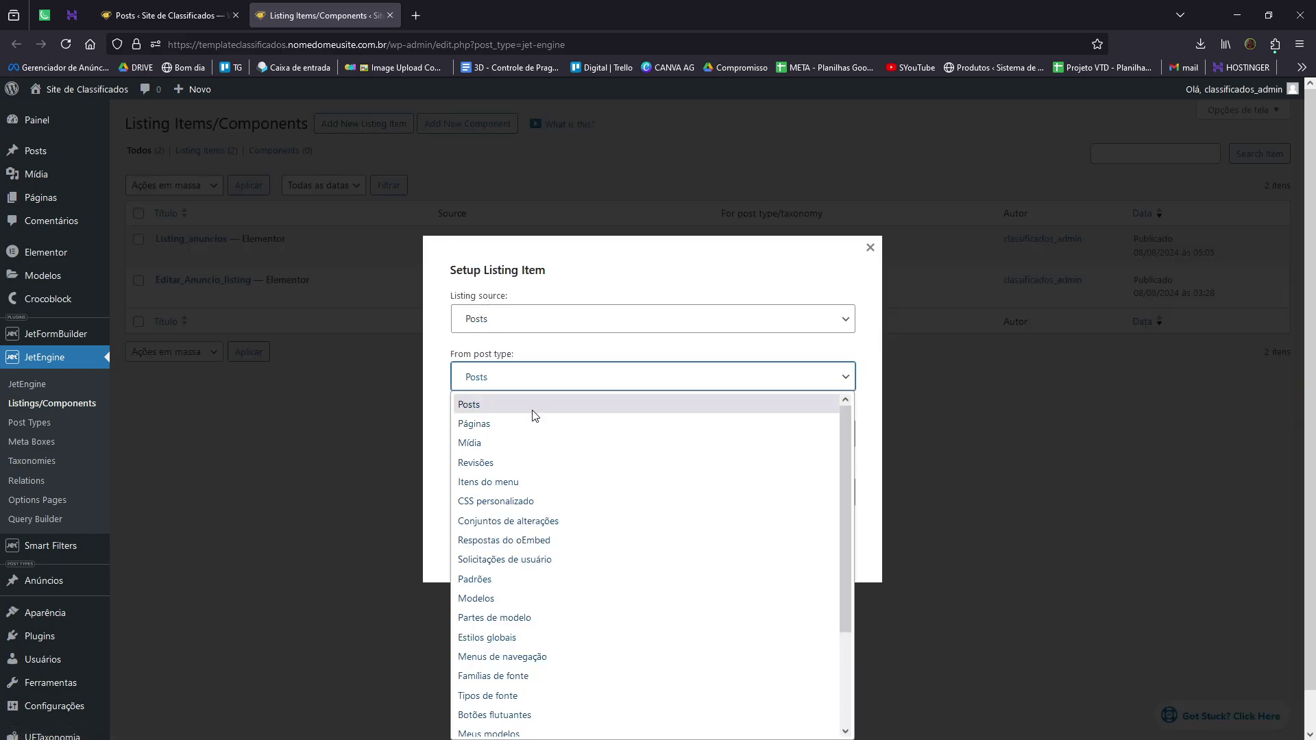
left_click(533, 414)
Name the listing item "Listing_Posts_Blog" and create it with the Elementor view.
left_click(564, 434)
type("L")
left_click(557, 455)
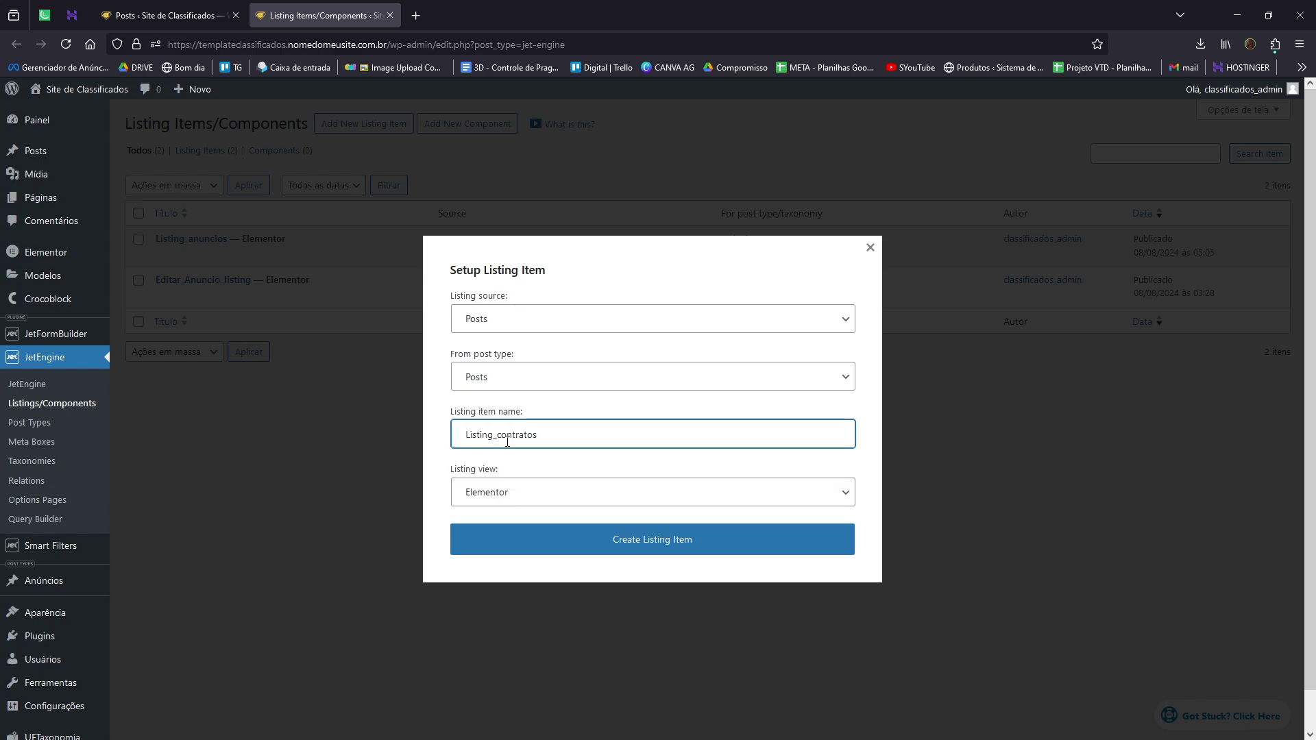
left_click_drag(496, 434, 615, 426)
type("po")
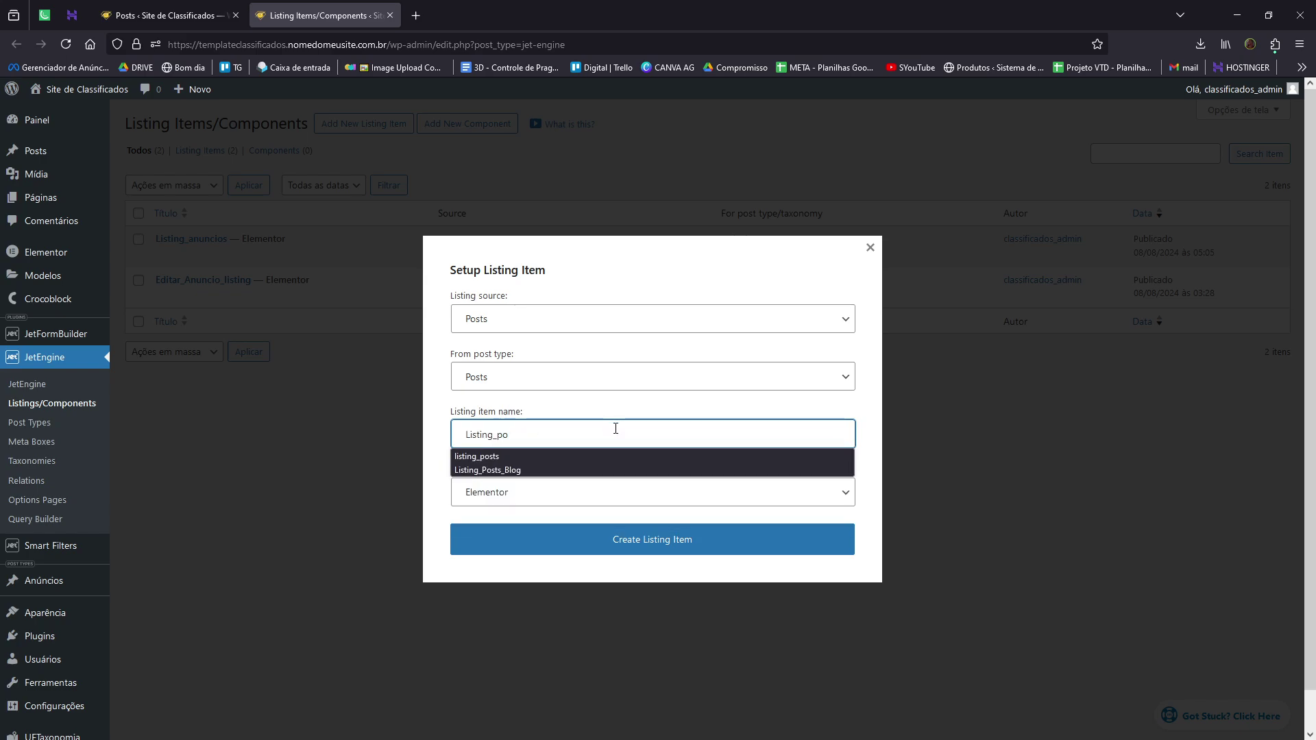
left_click(600, 470)
left_click(598, 540)
Visit the live home page from the admin area and open the Listing_anuncios template in Elementor in a separate tab.
left_click(164, 15)
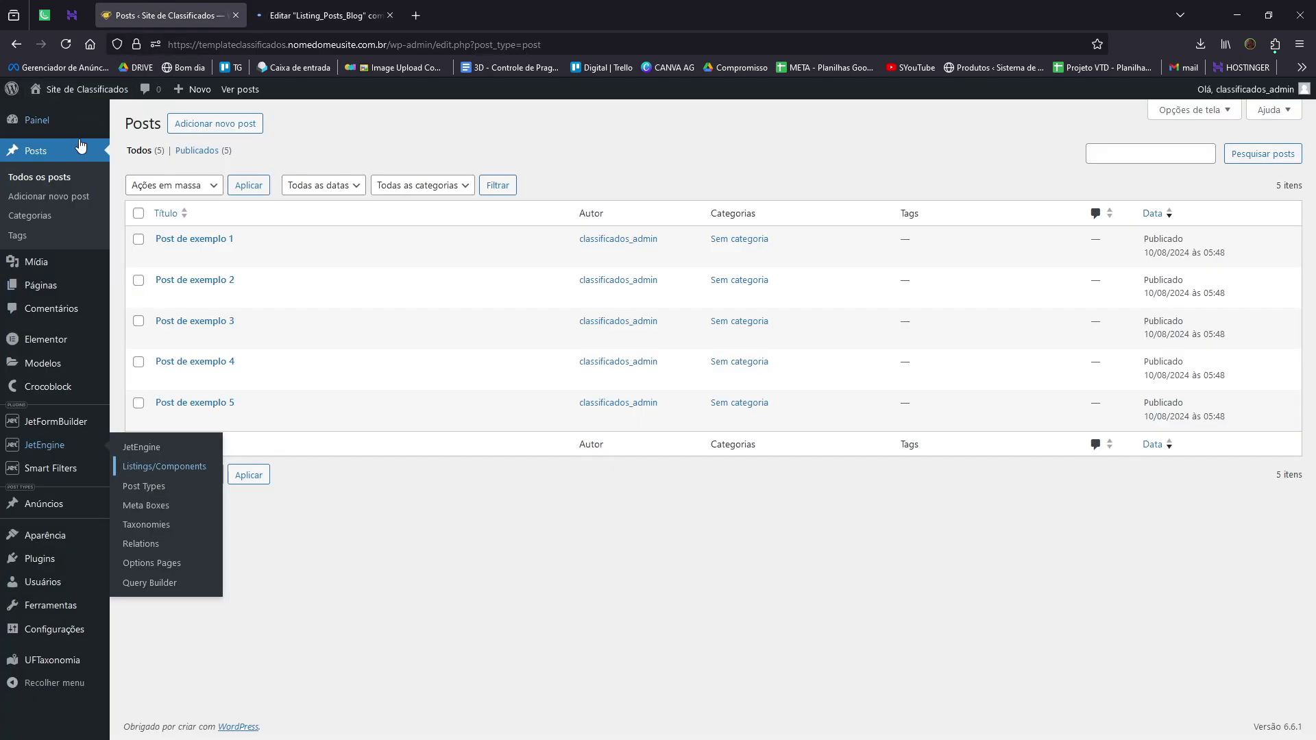
middle_click(55, 111)
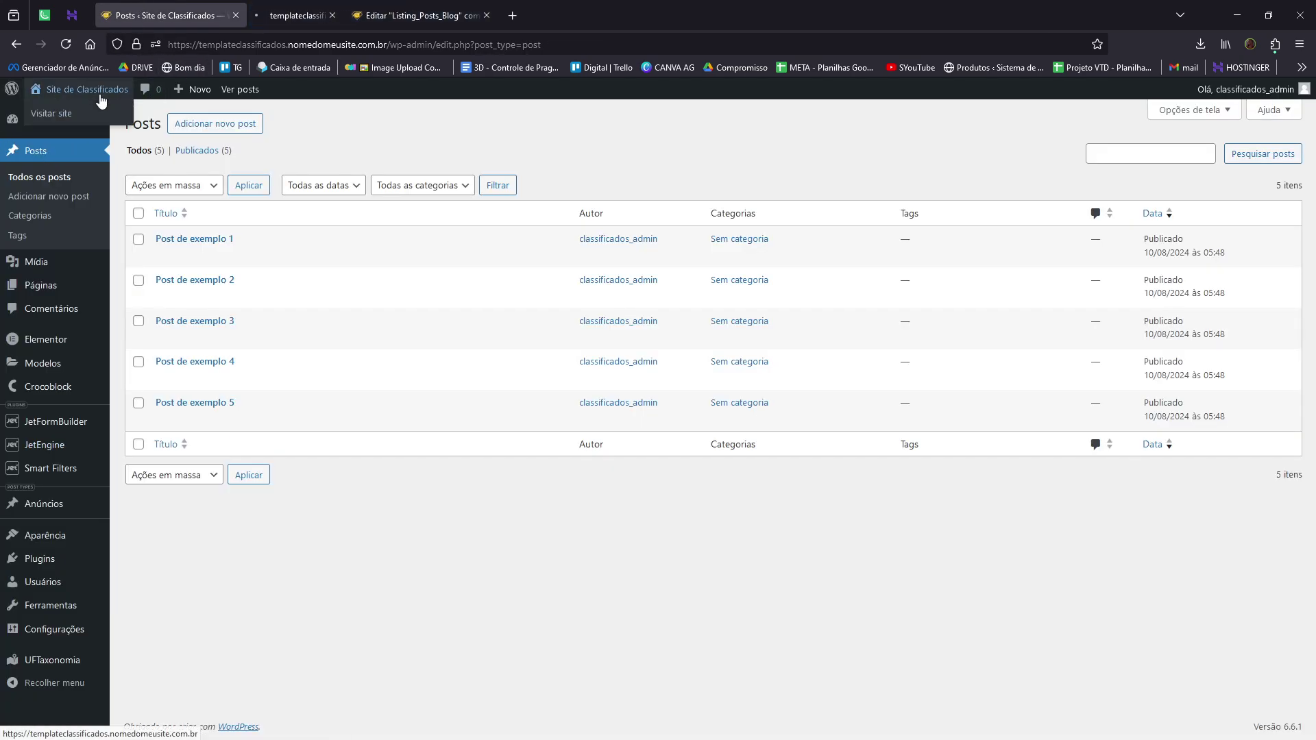
left_click(302, 15)
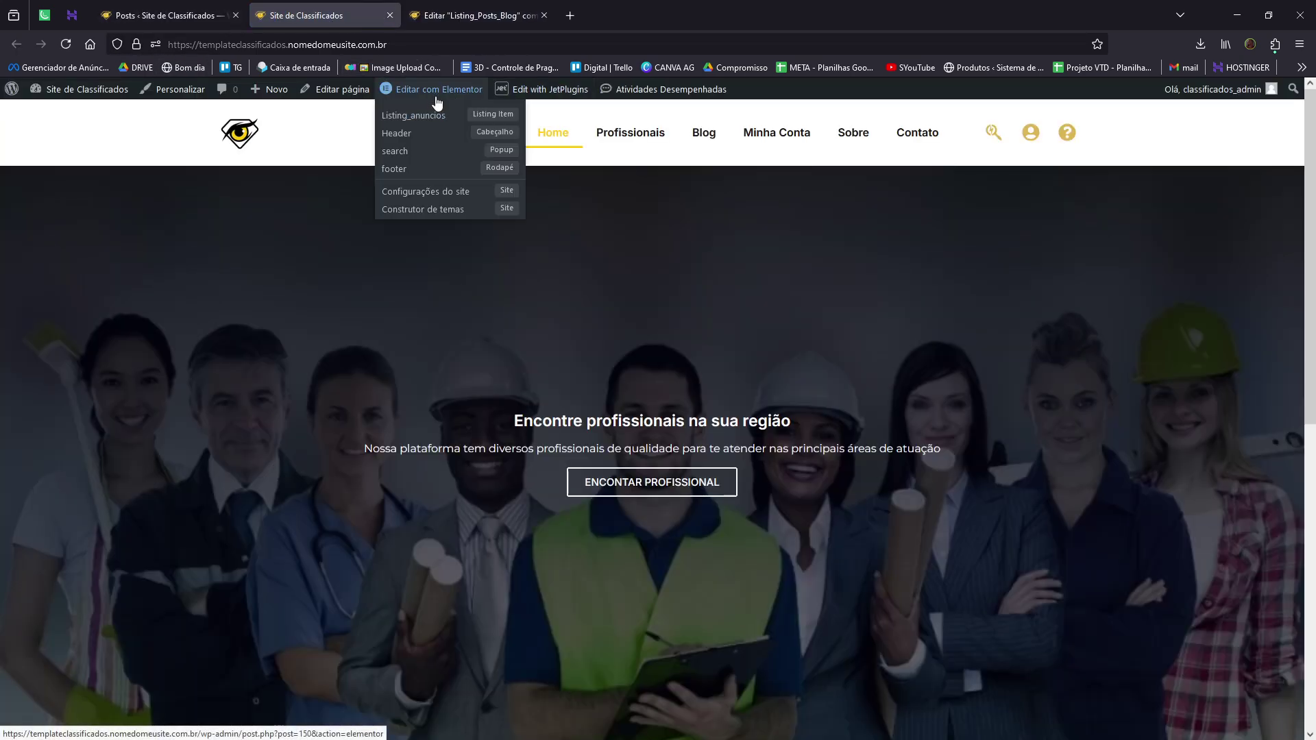
middle_click(434, 117)
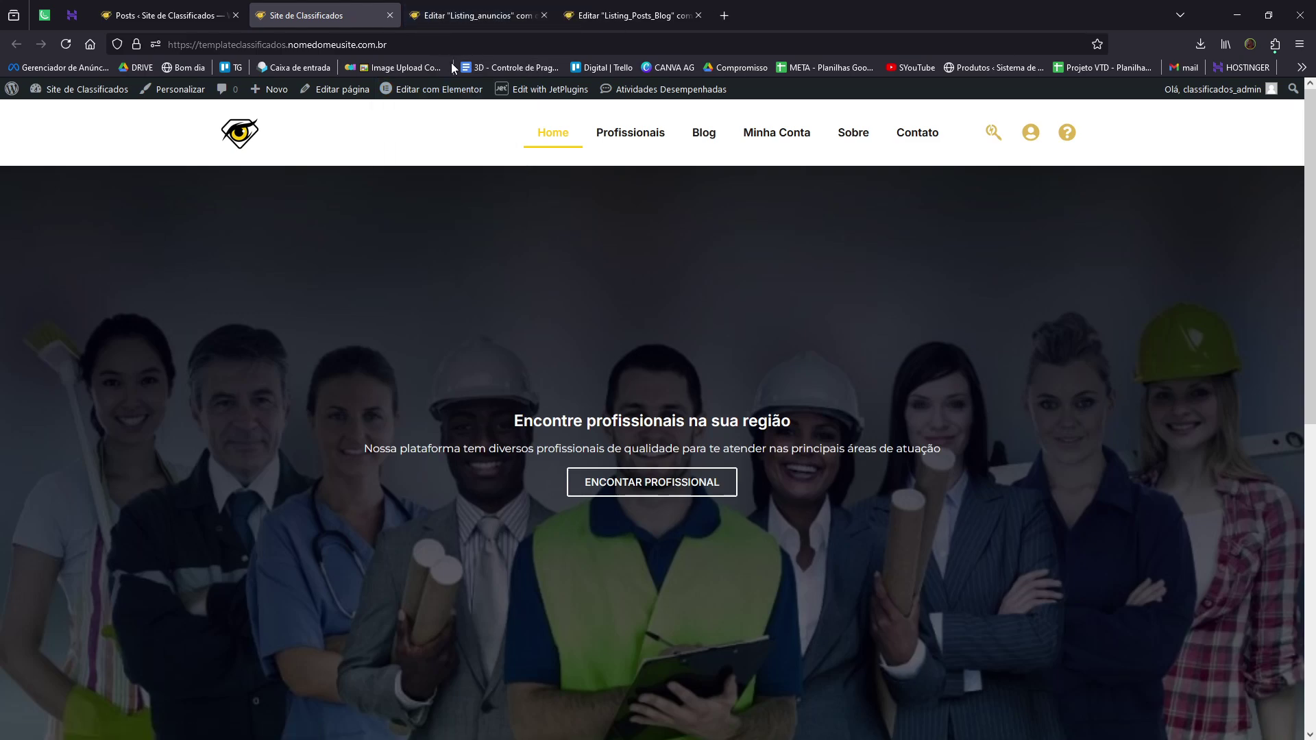
key("ctrl+Tab")
Copy the whole card container from Listing_anuncios and paste it into the empty Listing_Posts_Blog template.
right_click(753, 122)
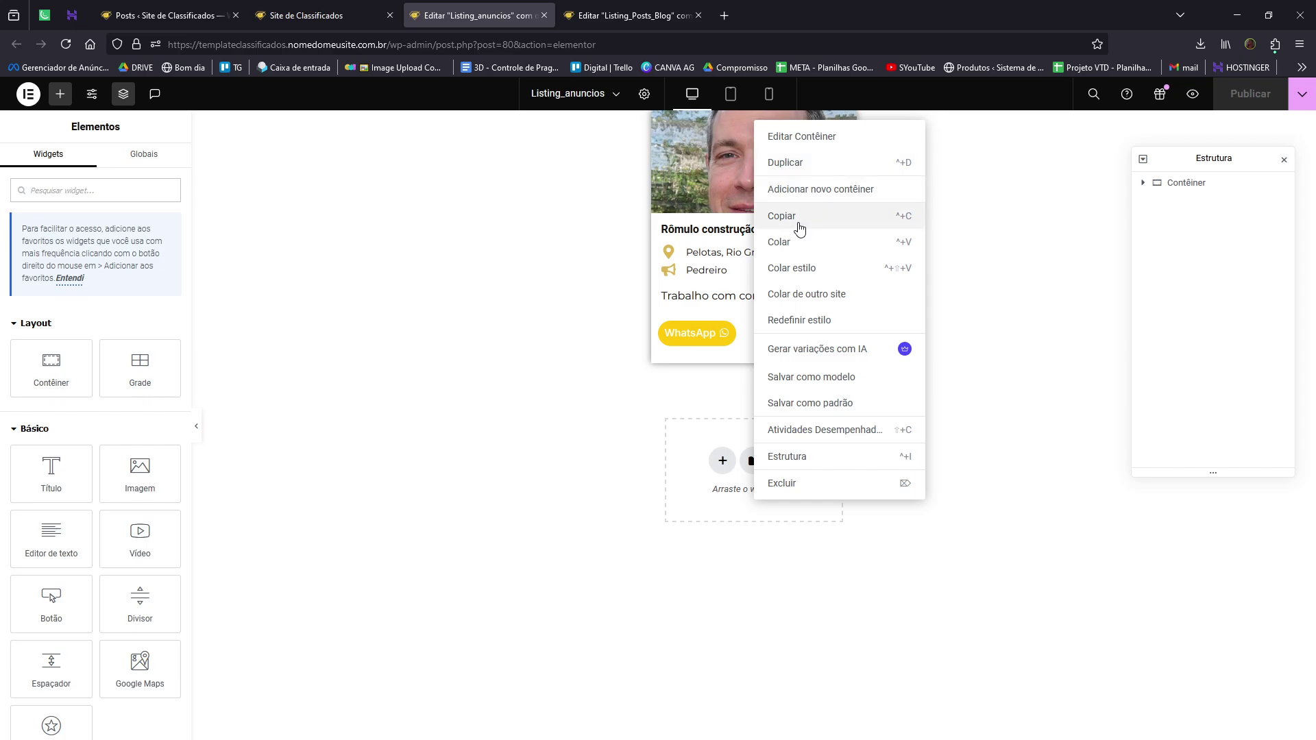
left_click(800, 228)
left_click(643, 12)
right_click(616, 203)
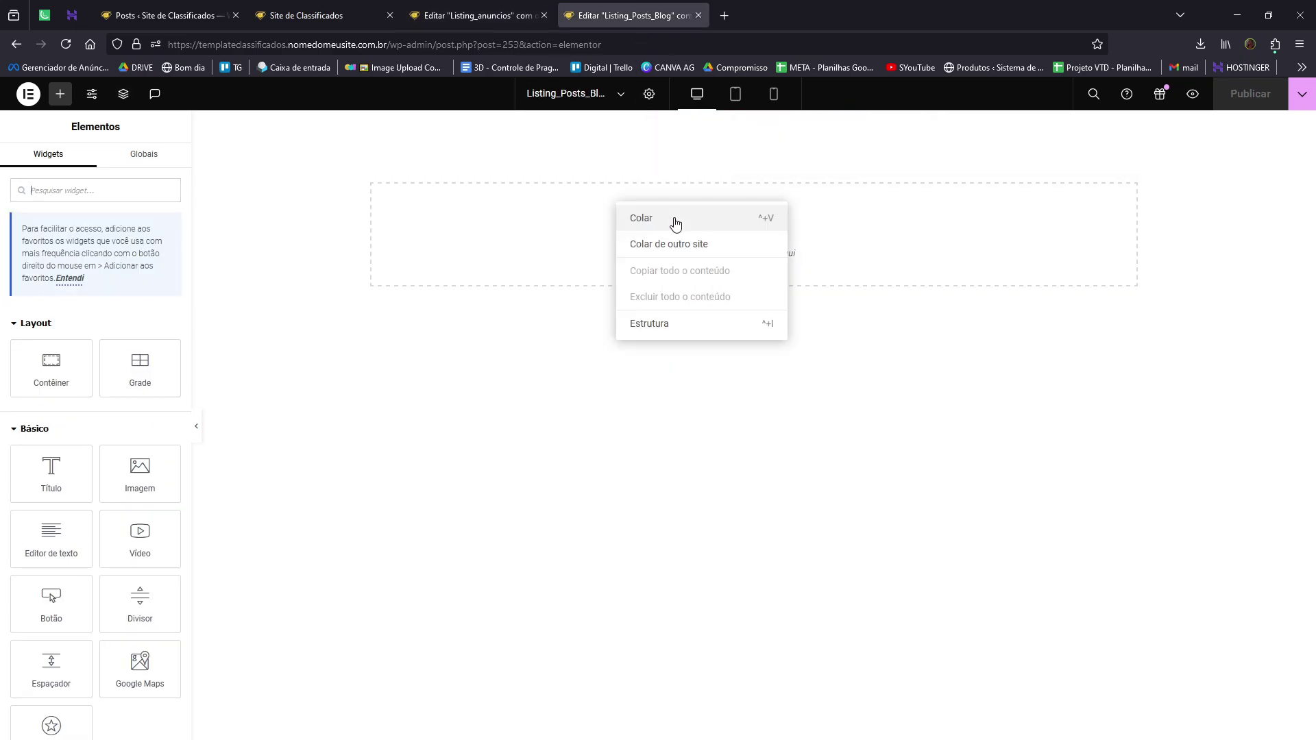
left_click(642, 218)
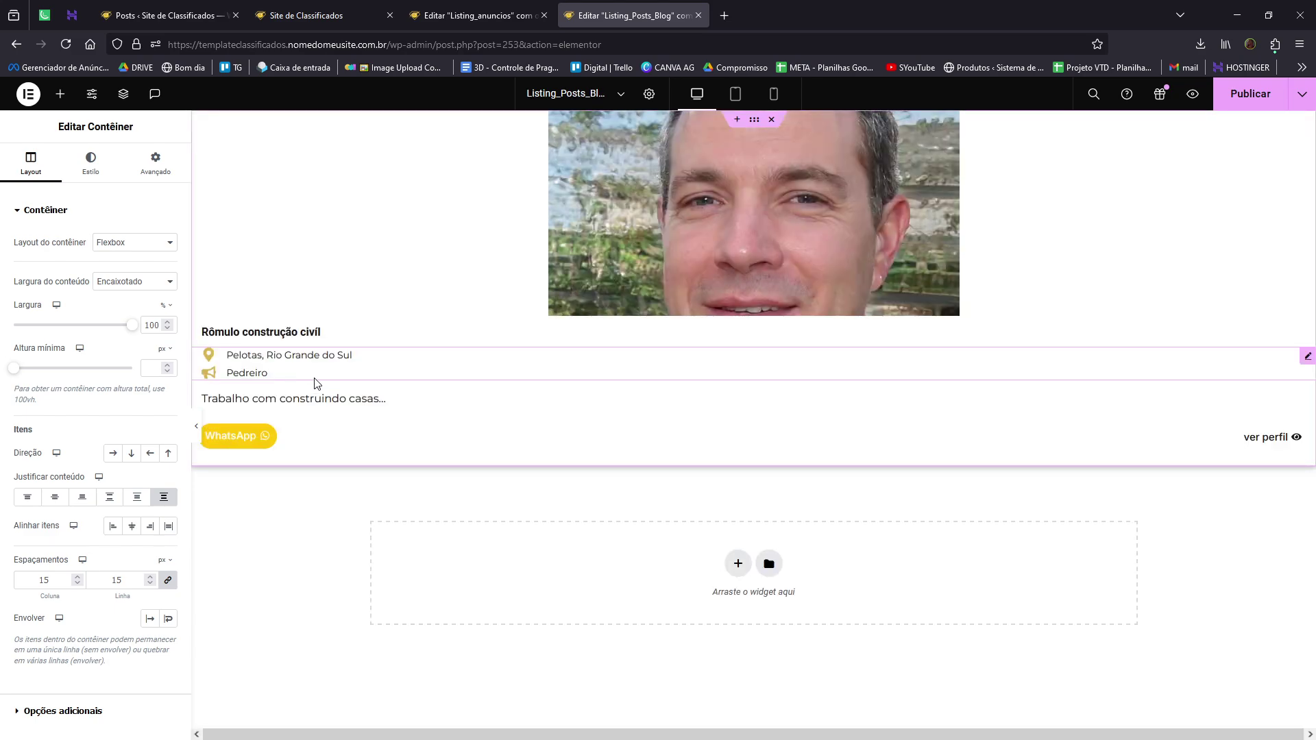
Remove the icon list with the location and category items from the blog card.
left_click(288, 376)
left_click(80, 293)
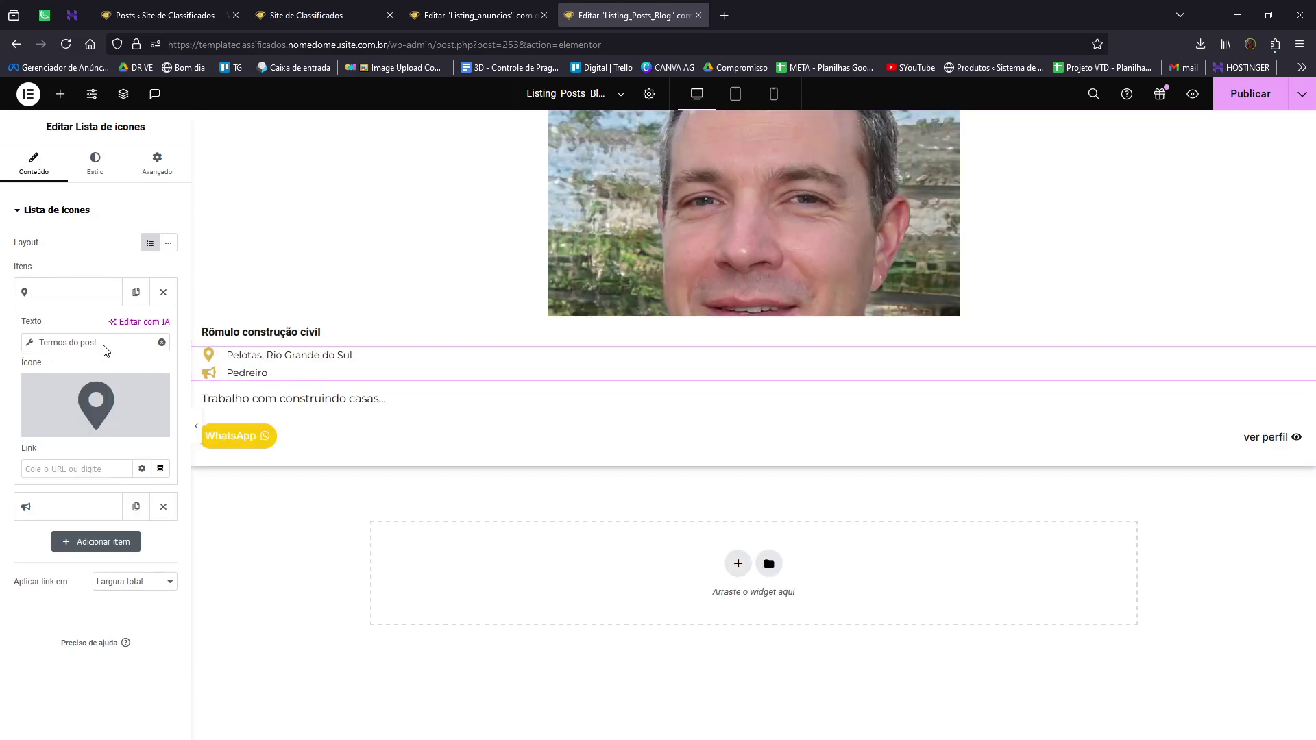
left_click(114, 344)
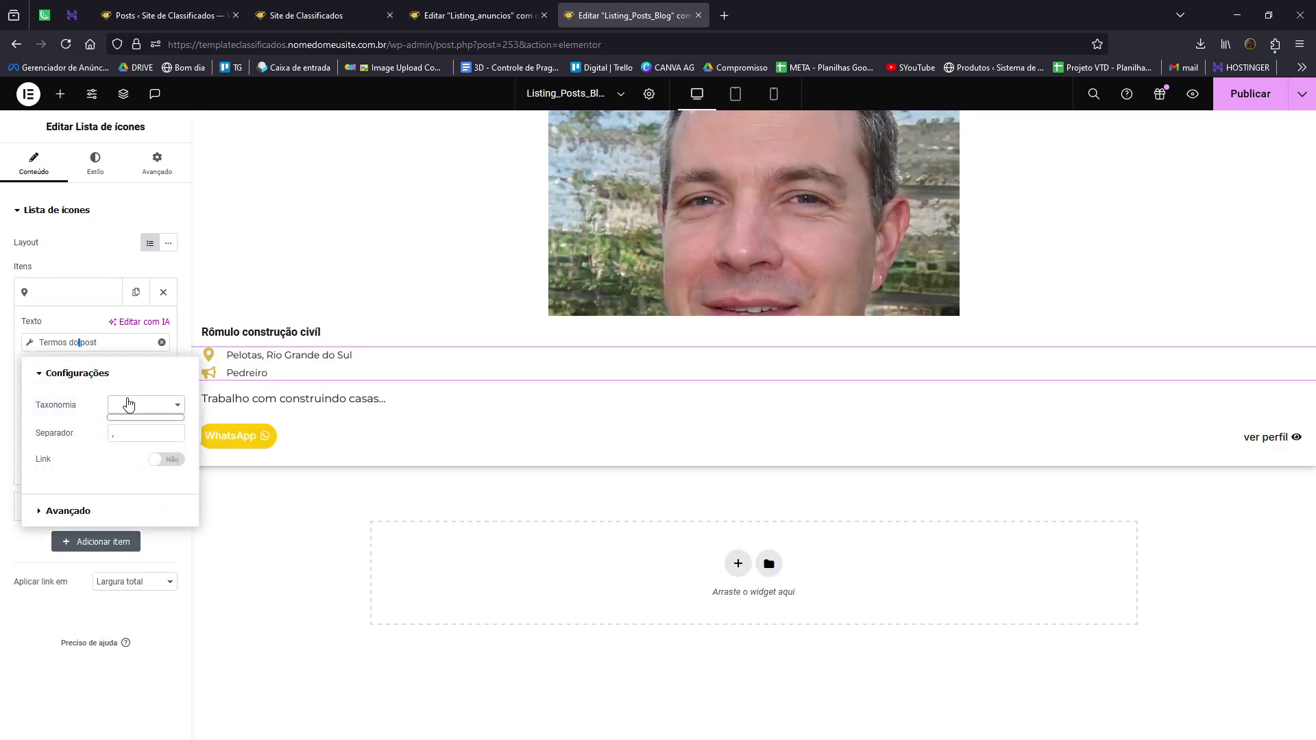
left_click(162, 342)
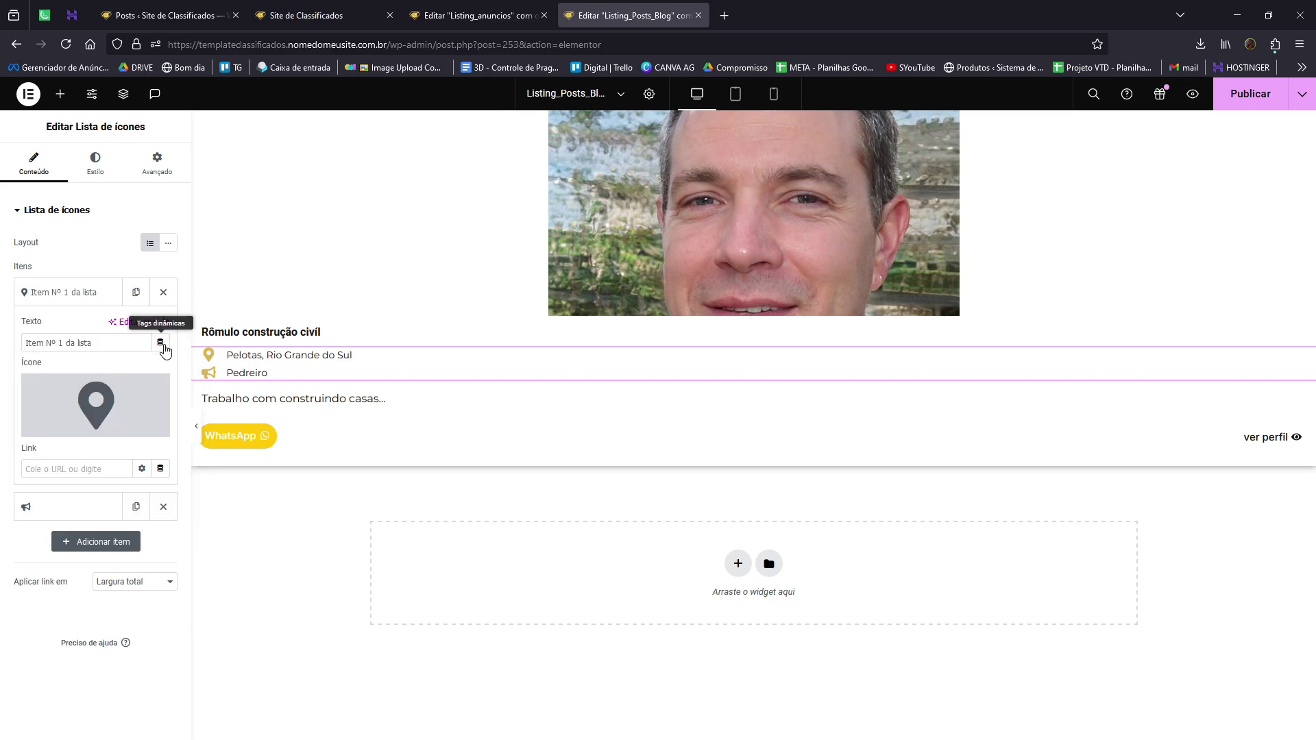
left_click(164, 294)
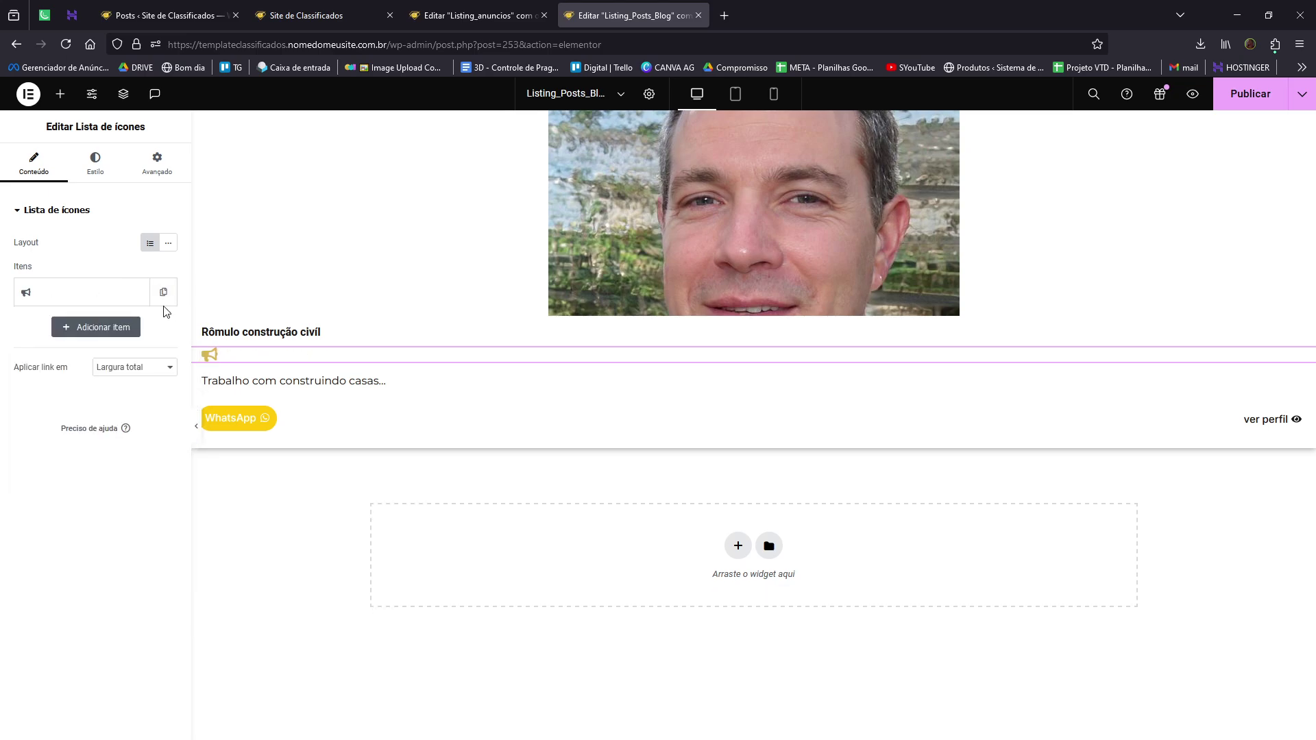
right_click(285, 360)
left_click(349, 662)
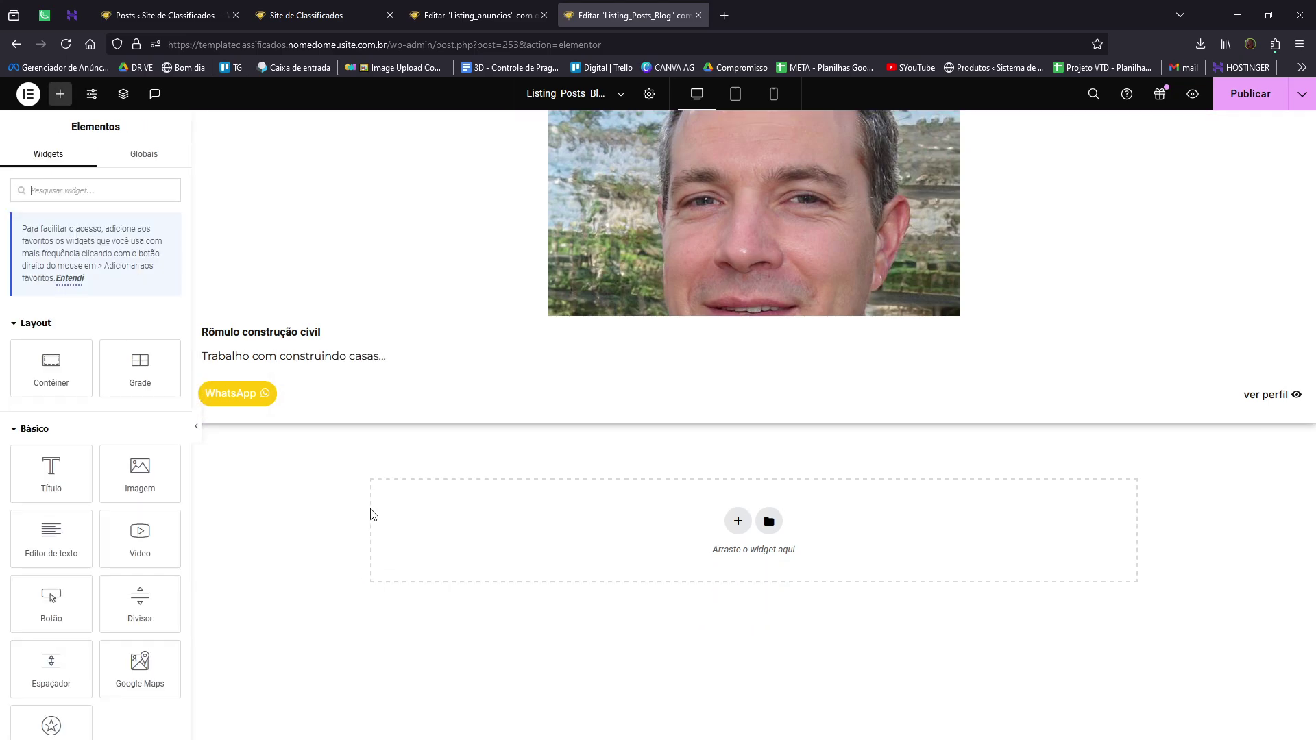
Delete the WhatsApp button from the blog card.
left_click(299, 332)
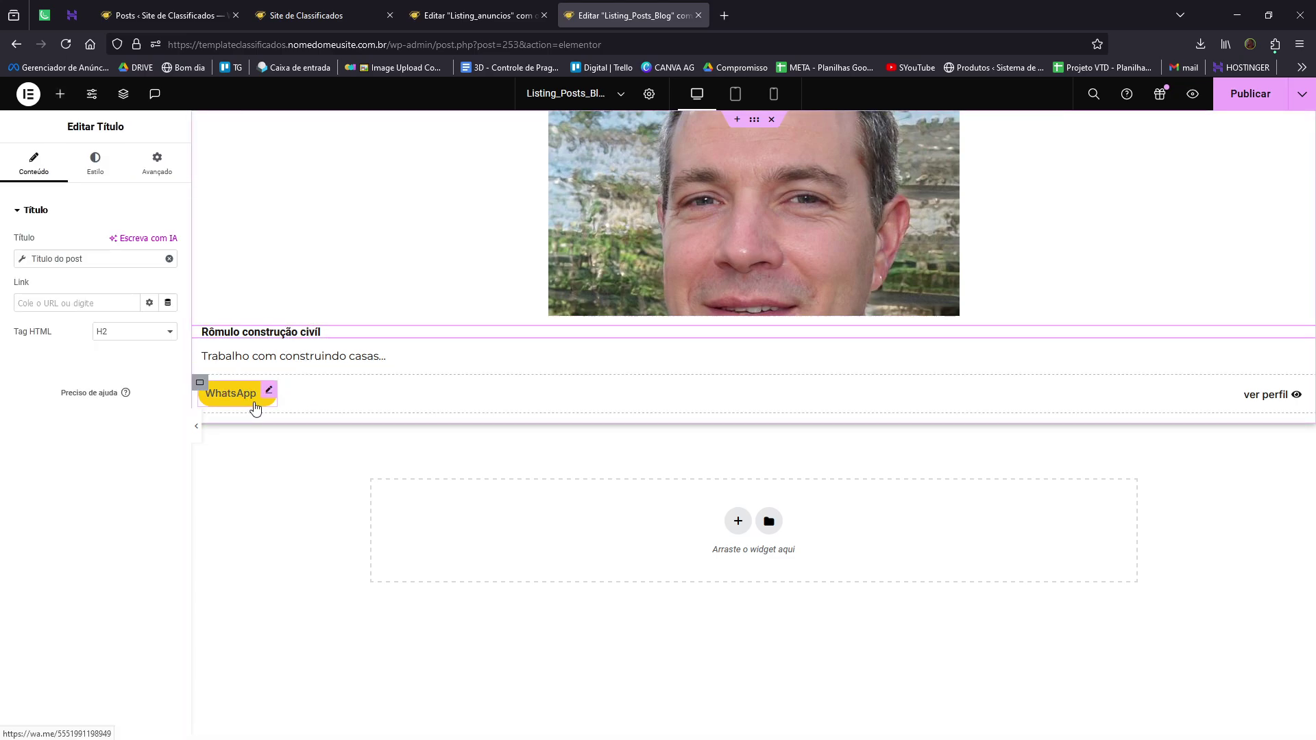
right_click(255, 403)
left_click(341, 708)
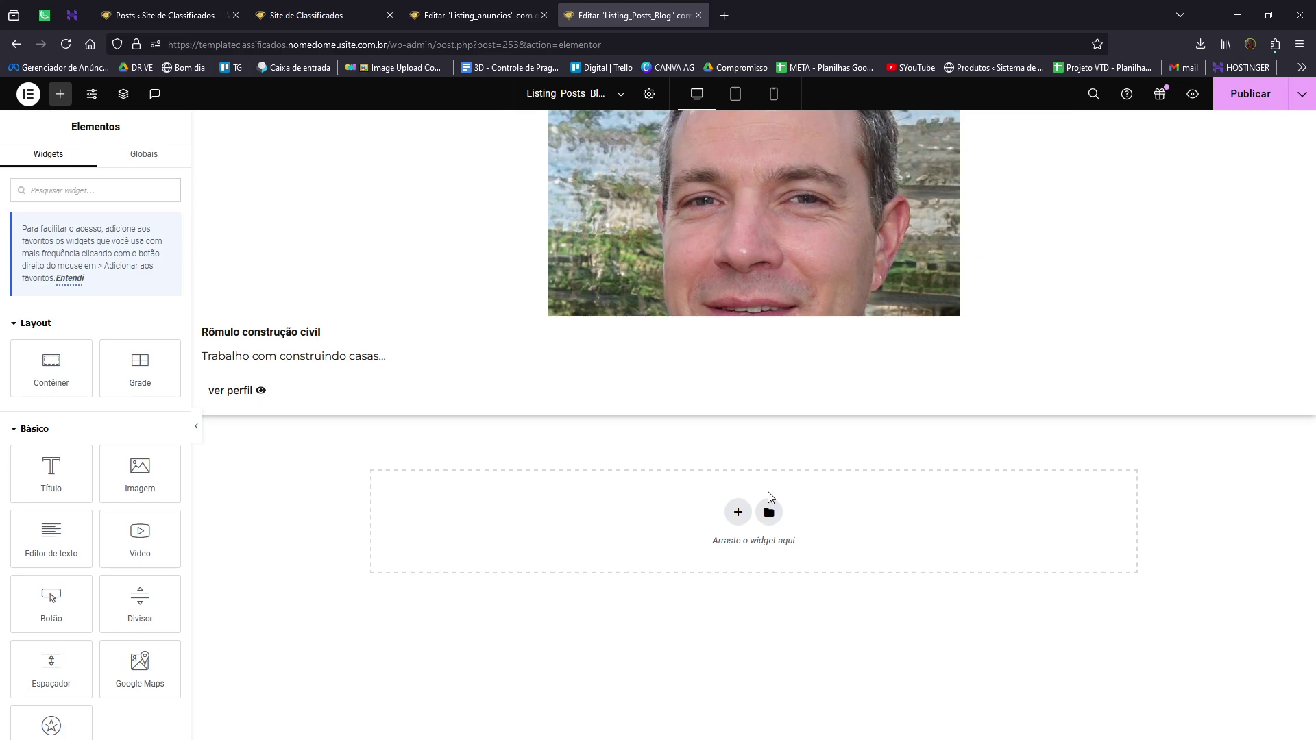
Change the "ver perfil" button's text to "Ver mais" and remove its icon.
left_click(266, 390)
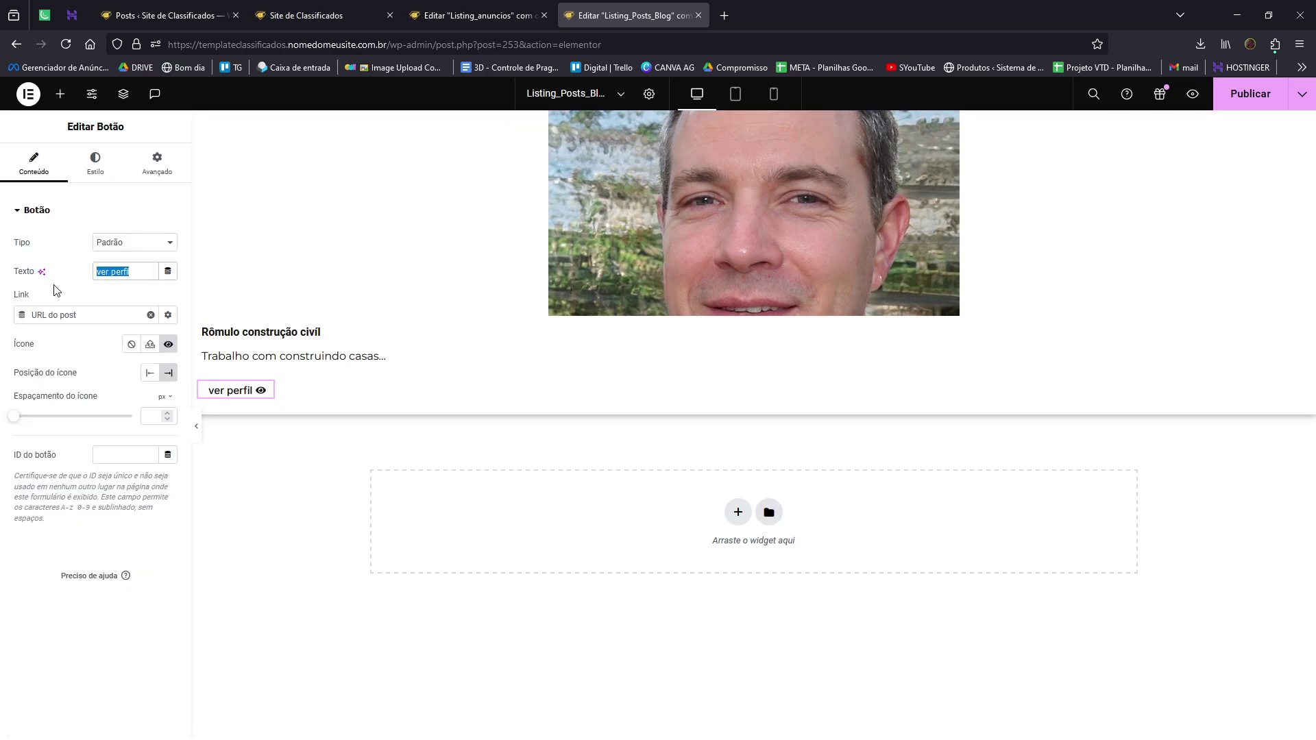
type("Ver mais")
left_click(131, 344)
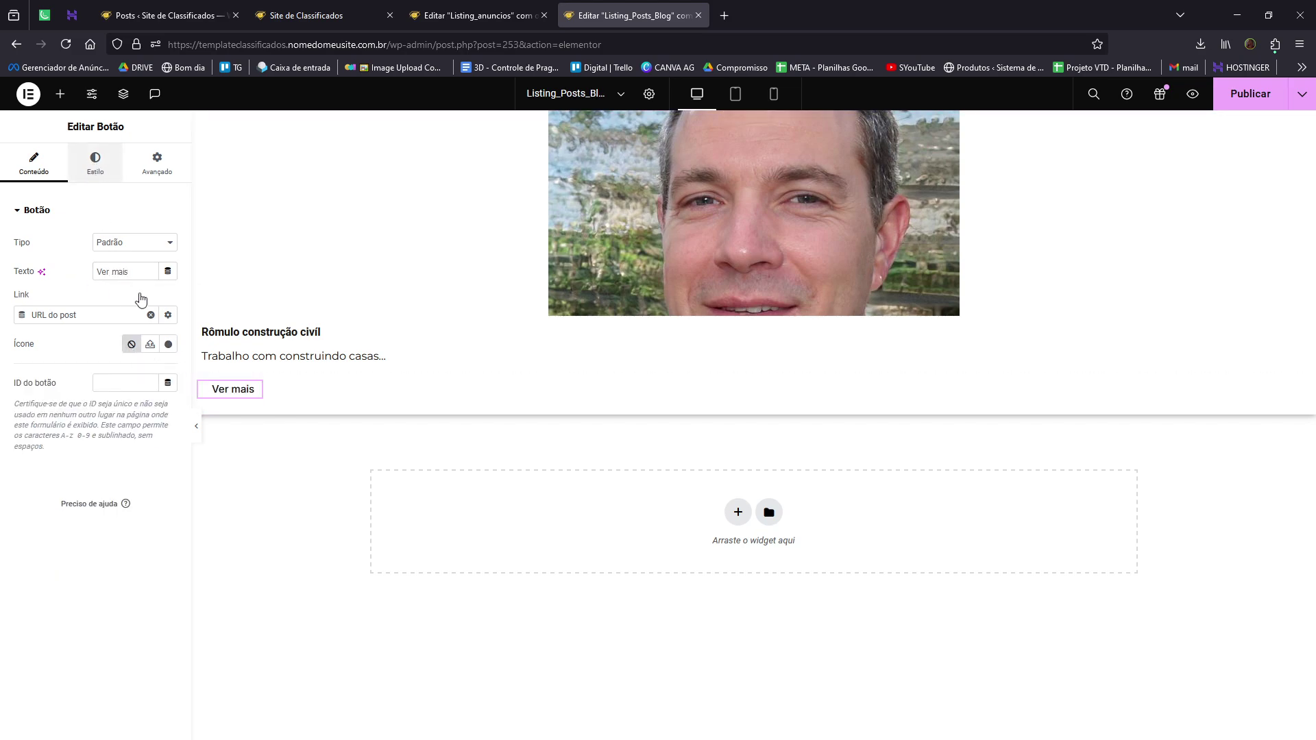
Style the "Ver mais" button with the global Realce background colour, 10 px padding and 52 px border radius on all sides.
left_click(150, 414)
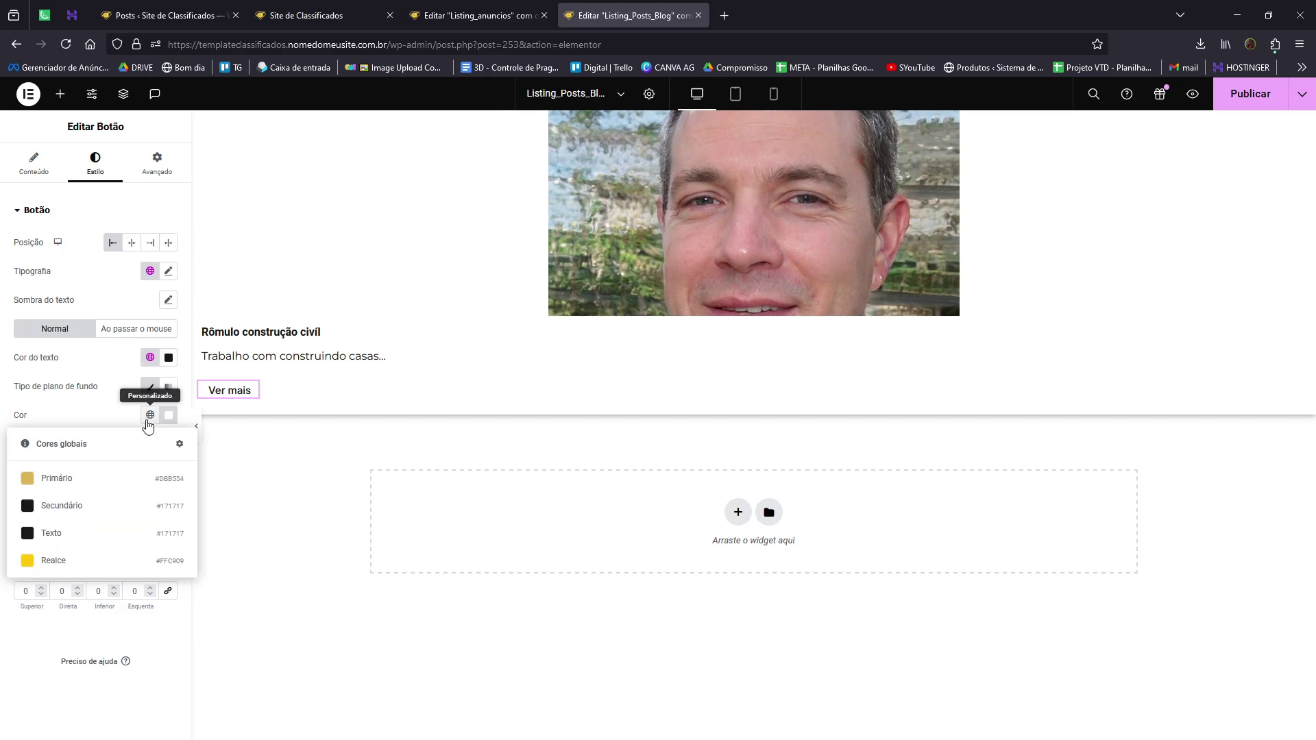
left_click(72, 564)
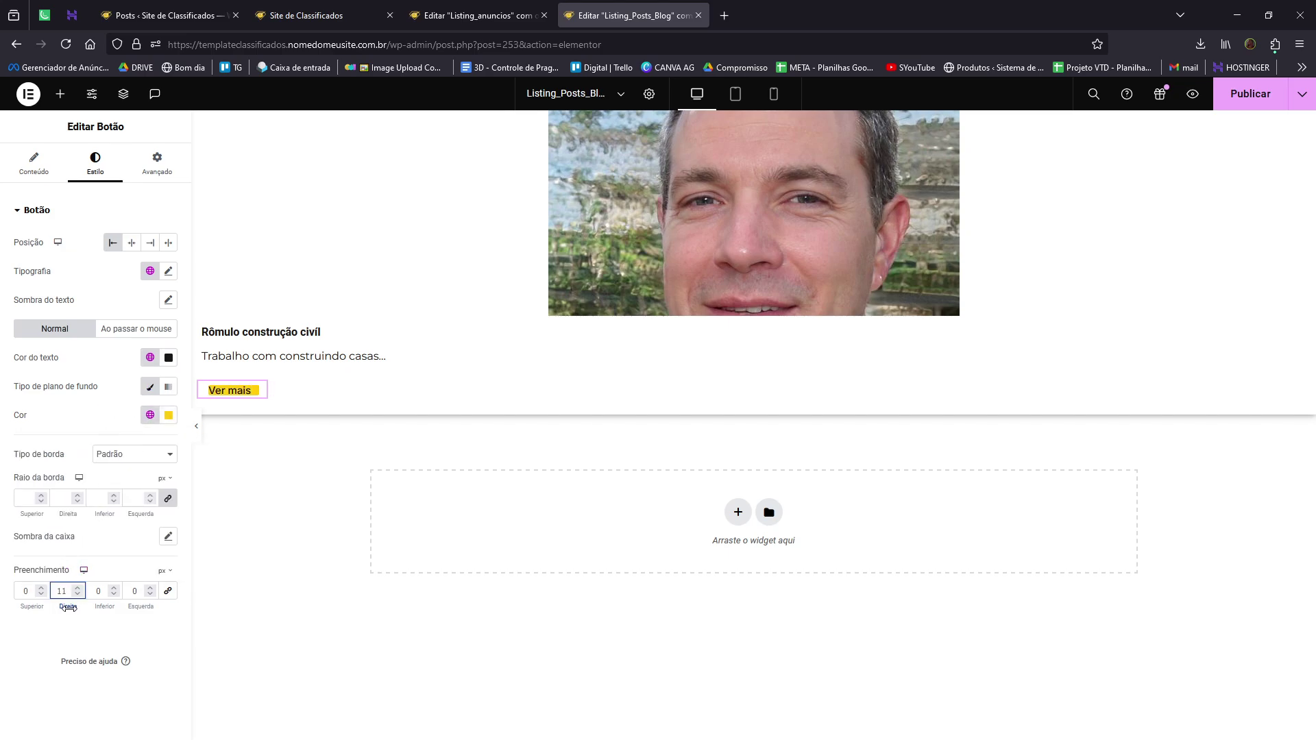
left_click(168, 591)
left_click(136, 591)
type("8")
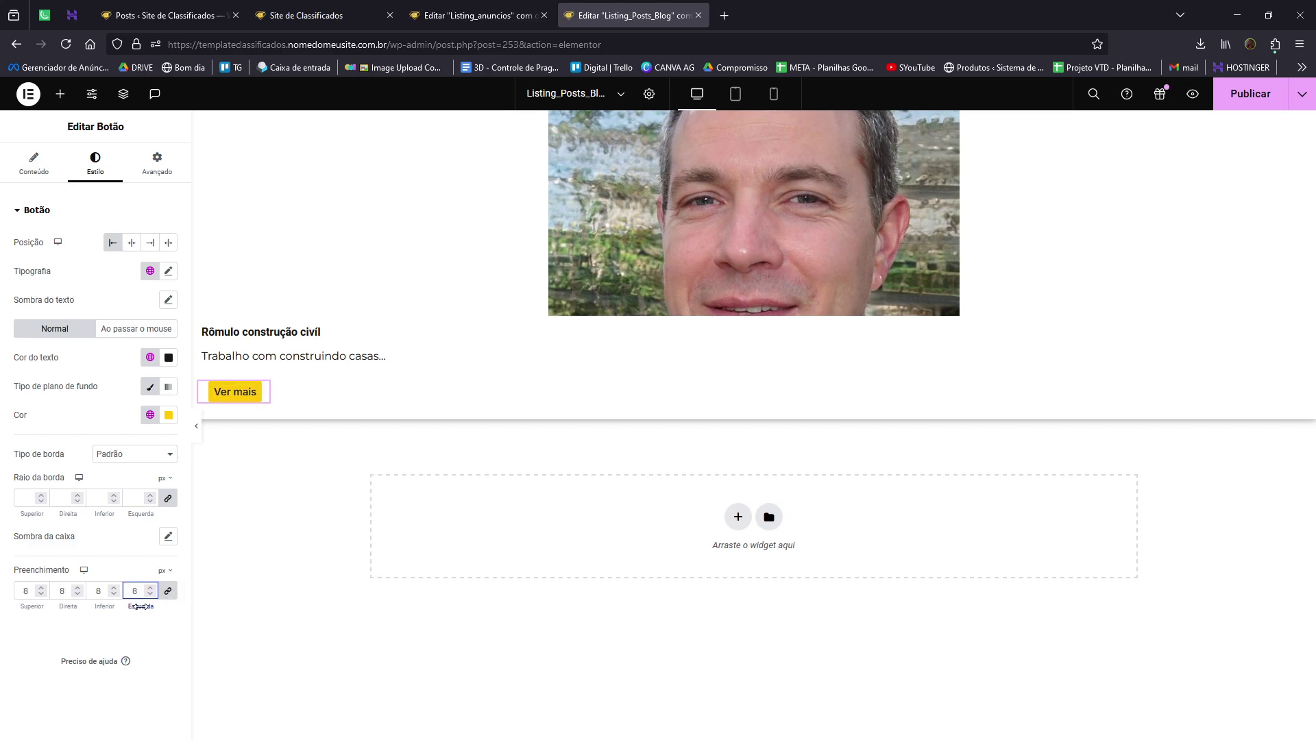
key("Up")
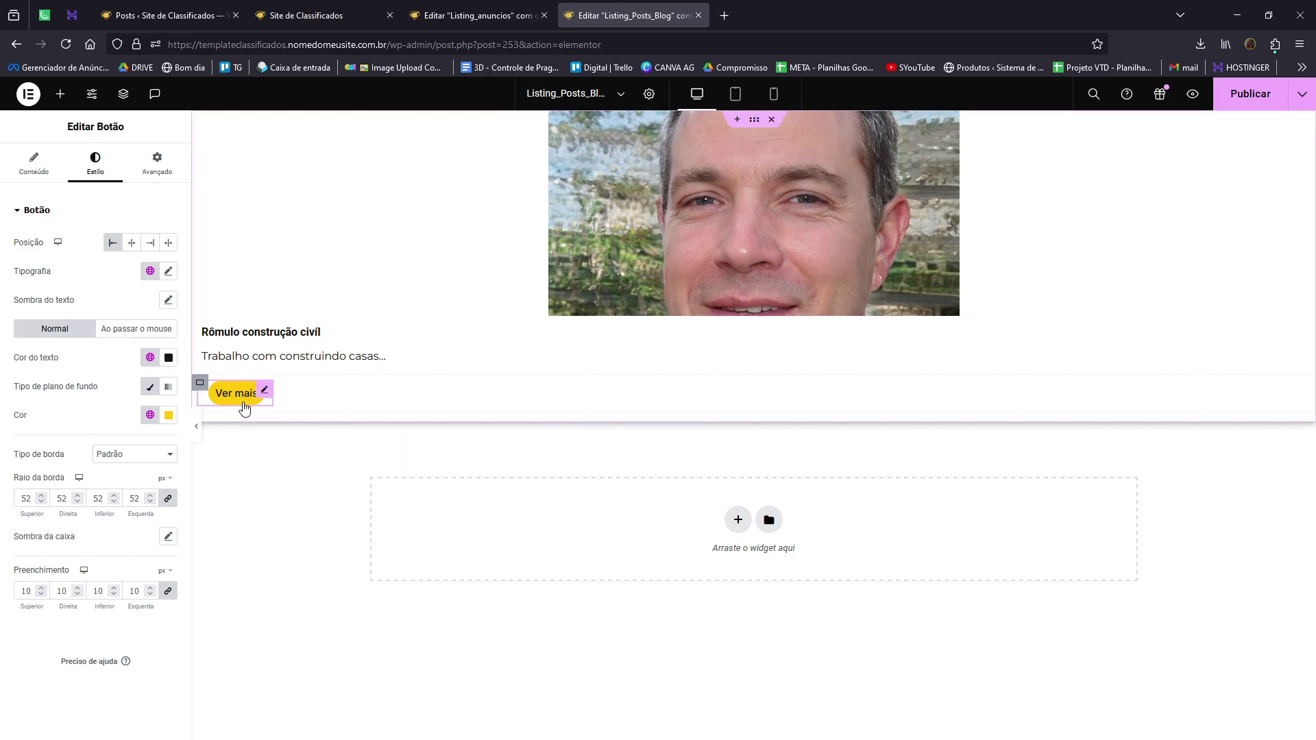
Publish the Listing_Posts_Blog template and close both listing template editors.
left_click(1248, 94)
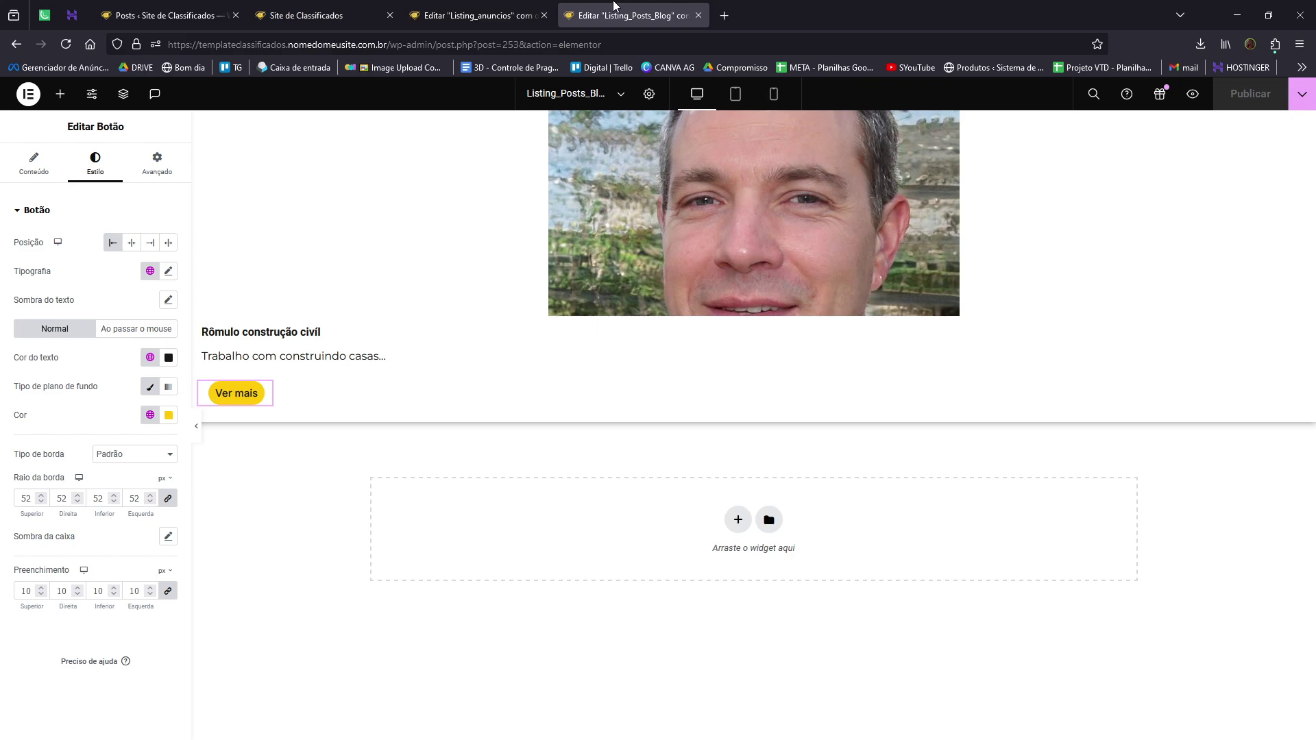
middle_click(615, 7)
middle_click(487, 6)
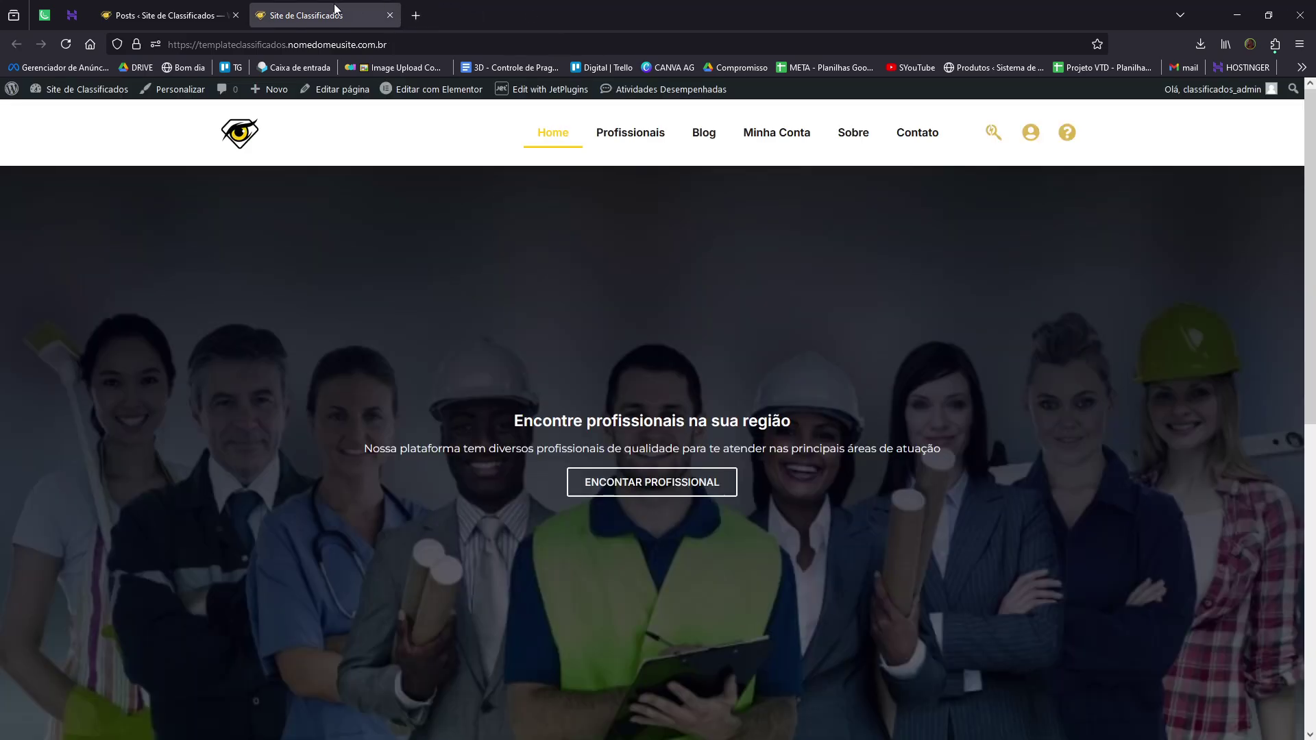
Open the home page in Elementor and duplicate the "Conheça nossos profissionais" section.
middle_click(432, 89)
left_click(467, 6)
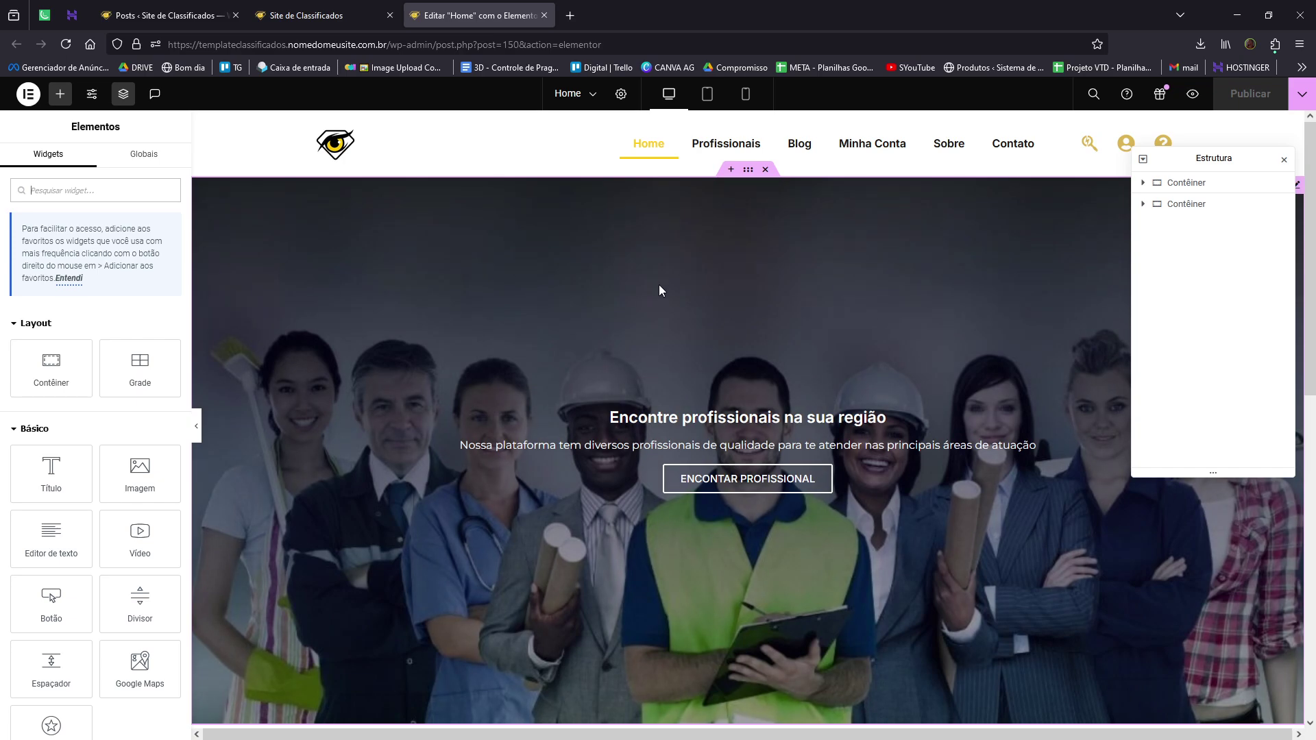
scroll(659, 285, "down", 5)
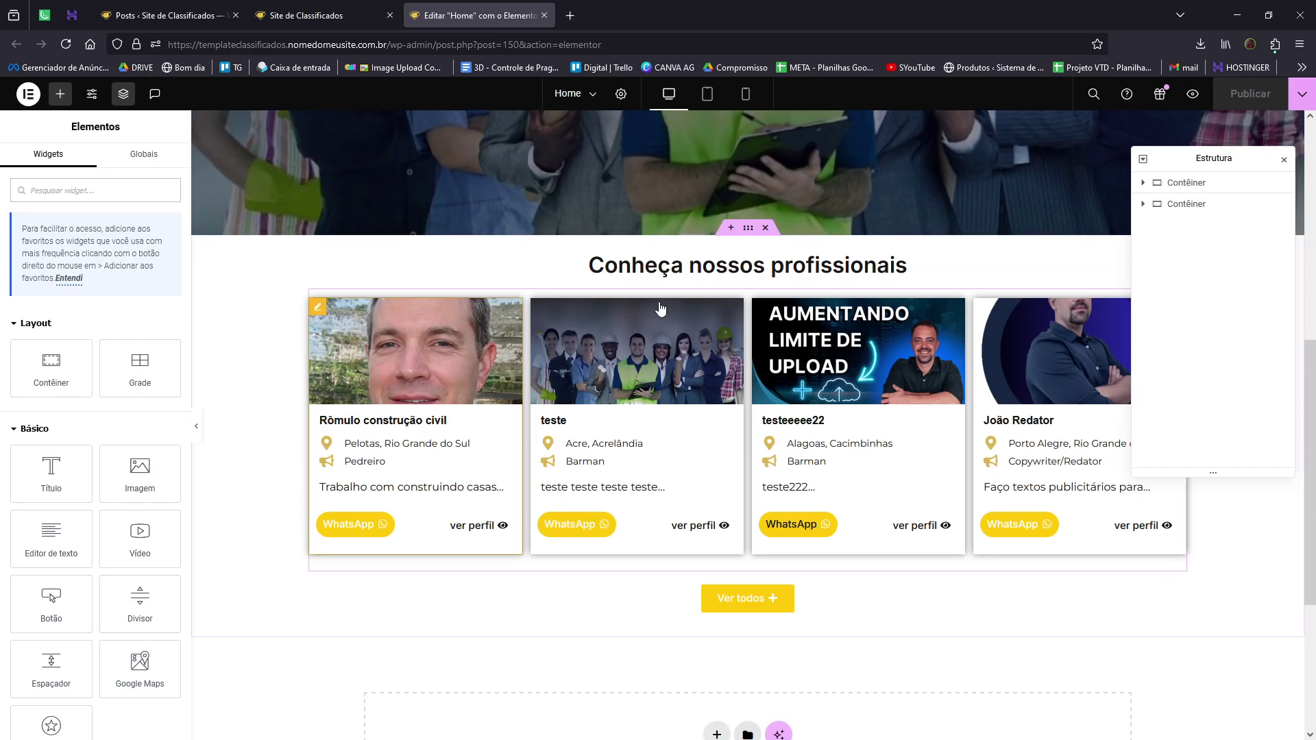
right_click(747, 235)
left_click(779, 276)
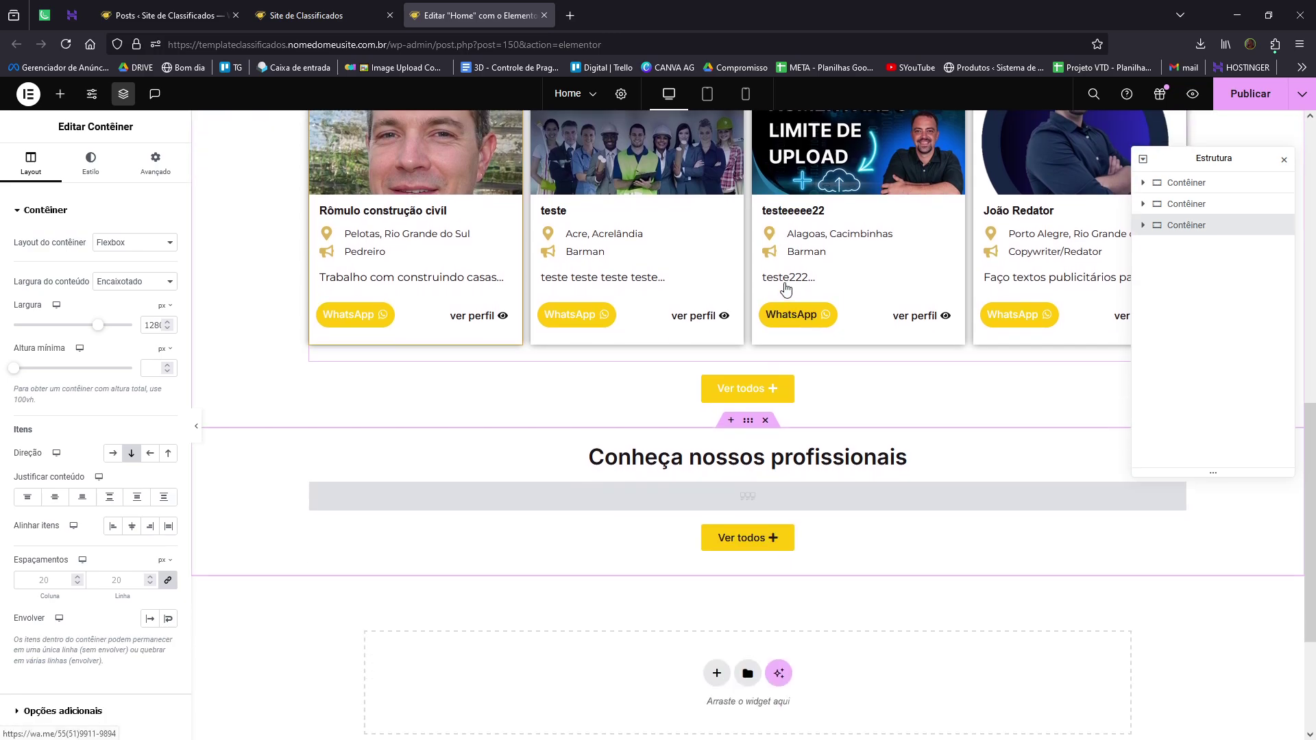
Change the duplicated section's heading to "Blog".
left_click(828, 387)
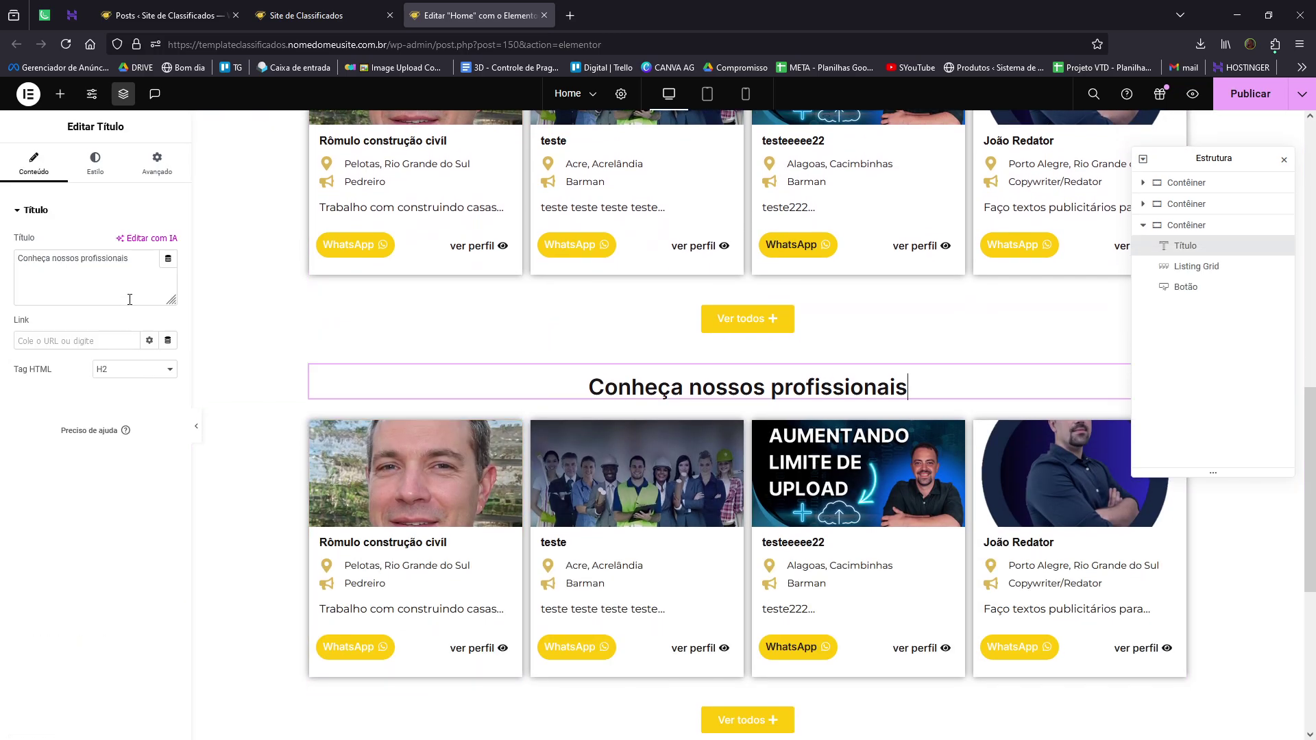
left_click_drag(111, 264, 2, 281)
type("Blog")
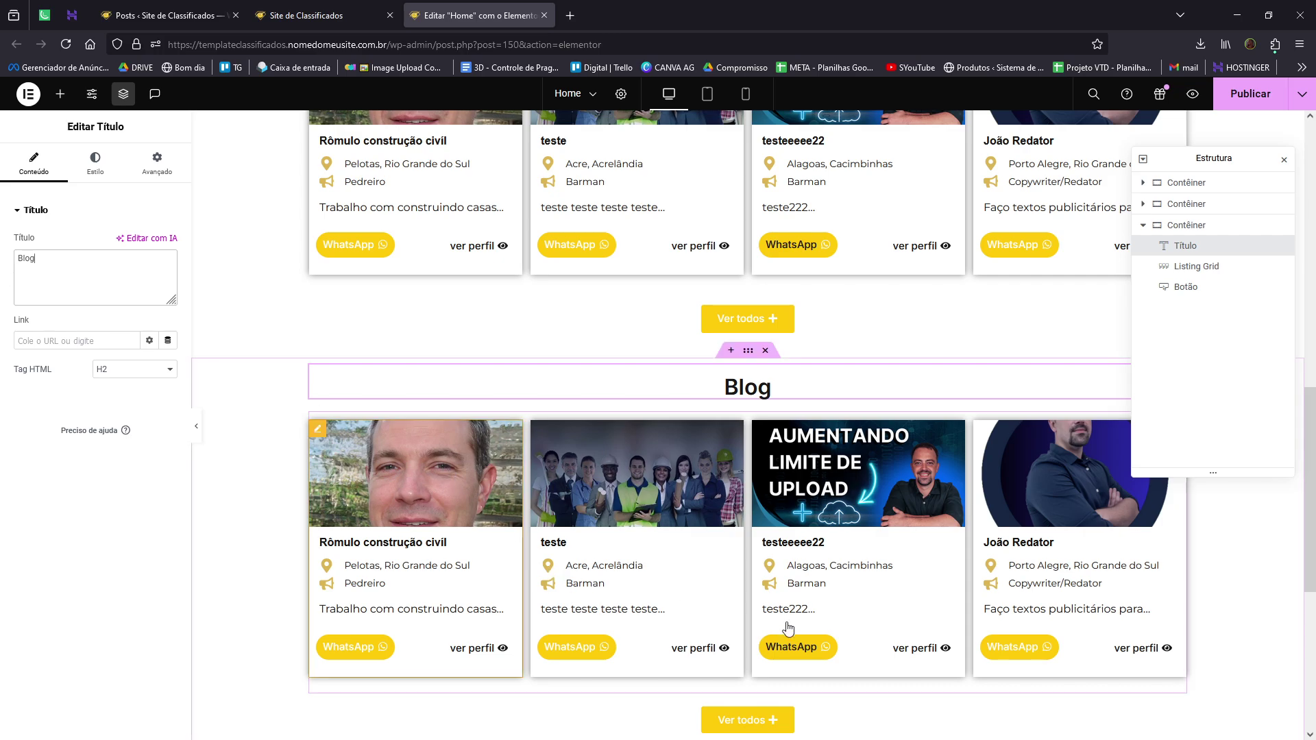
Switch the Blog section's listing grid to Listing_Posts_Blog and set its number of posts to 4.
left_click(590, 644)
left_click(147, 244)
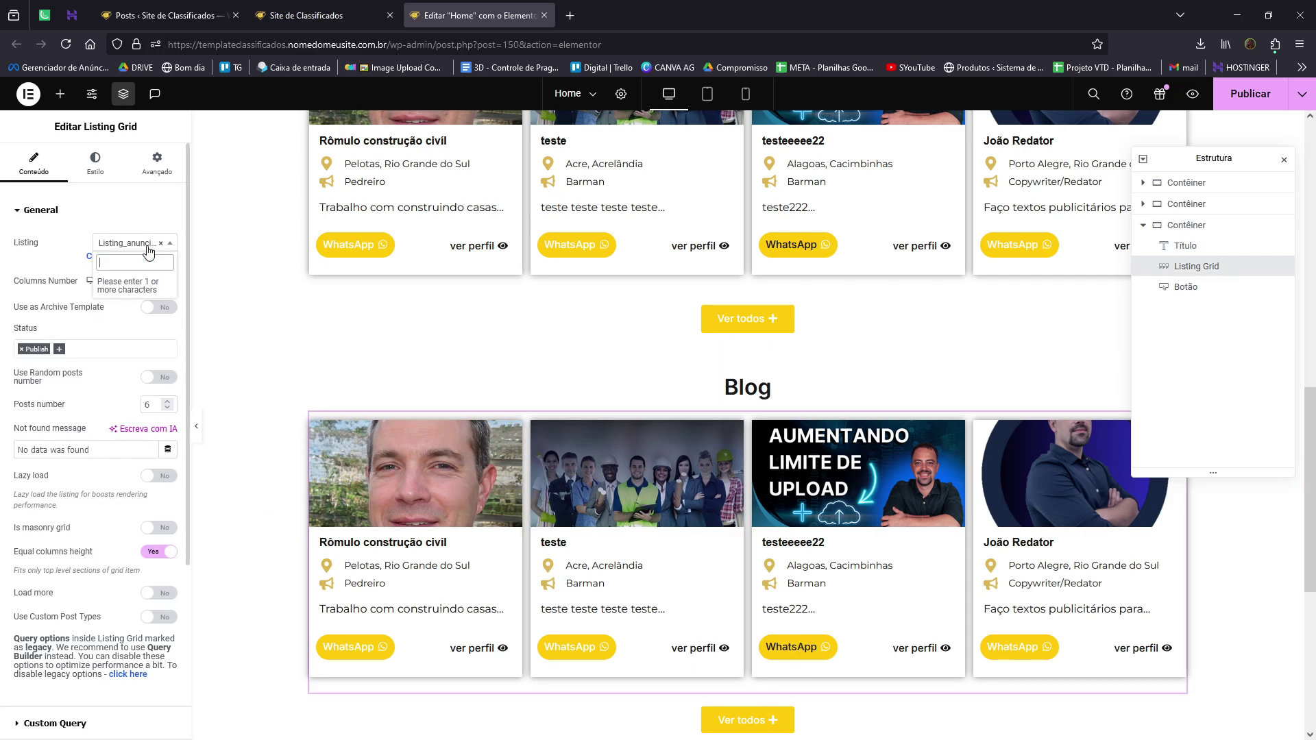
type("post")
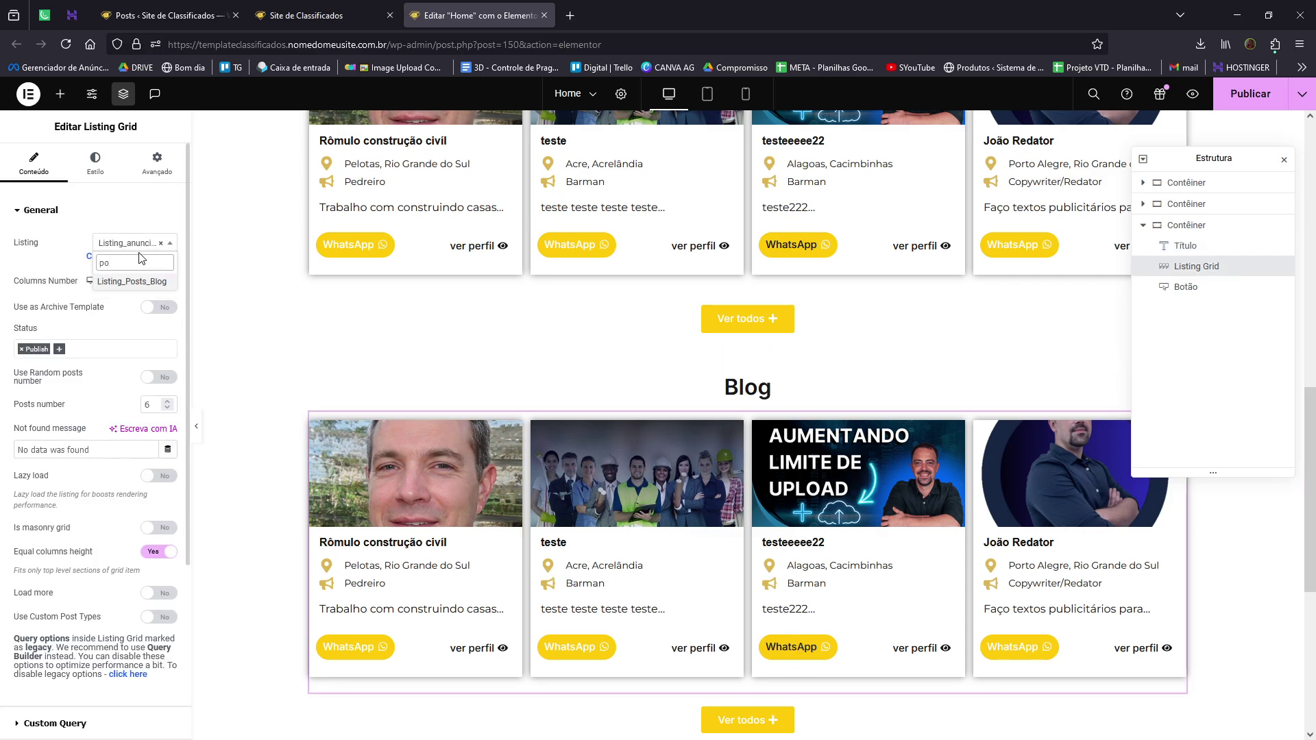
left_click(164, 288)
scroll(622, 534, "down", 2)
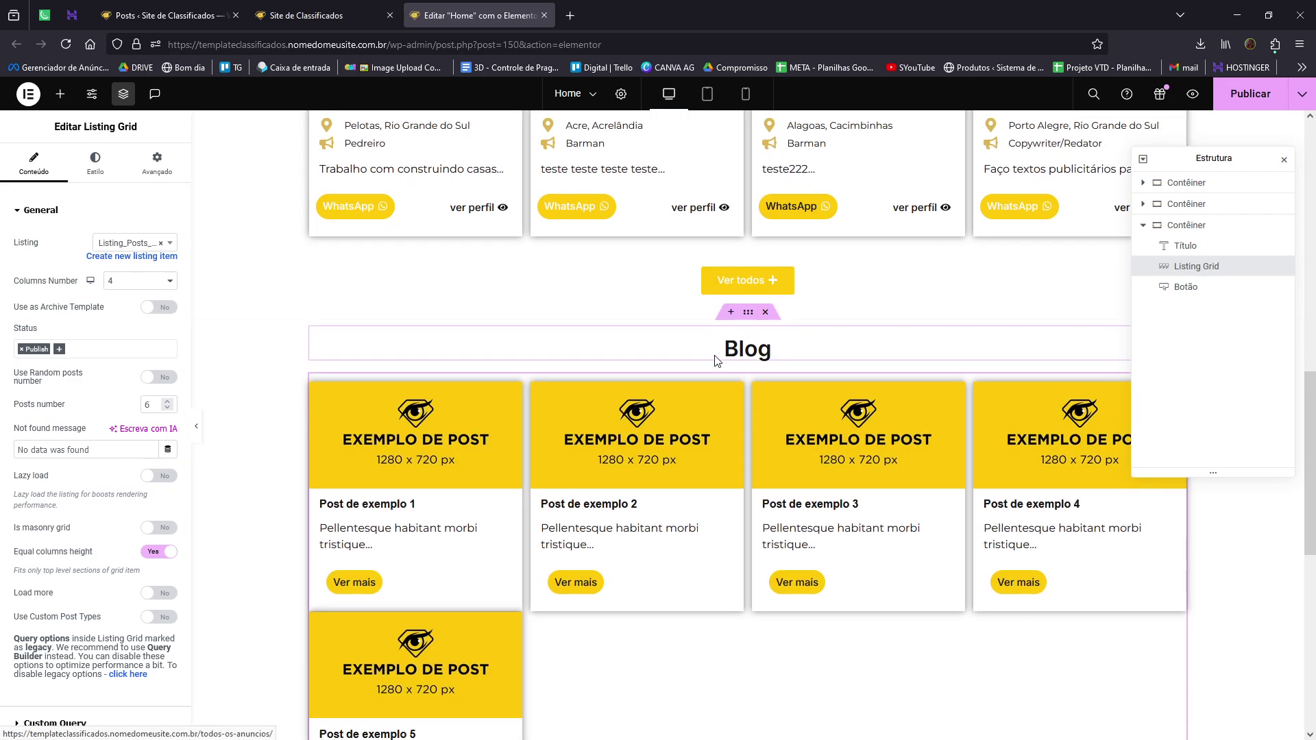
left_click(167, 408)
left_click(168, 408)
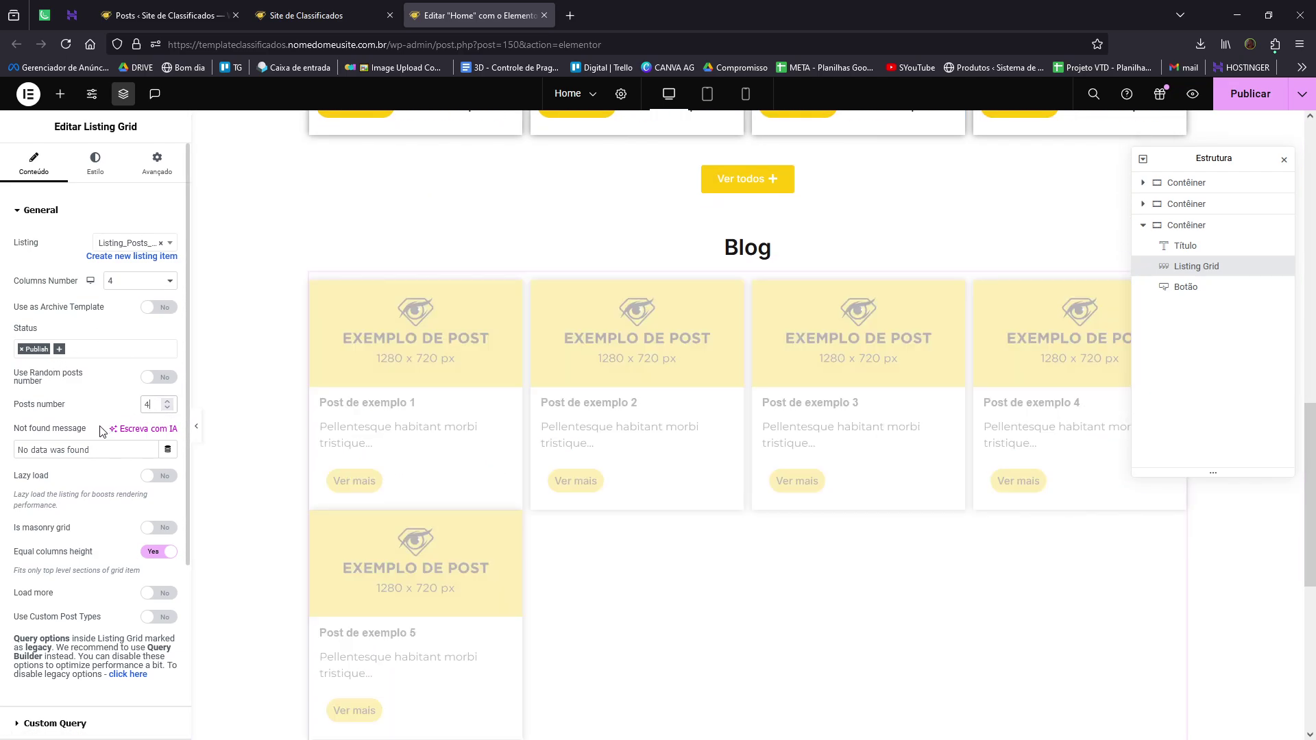
Check the link settings of the Blog section's "Ver todos" button and publish the home page.
left_click(744, 546)
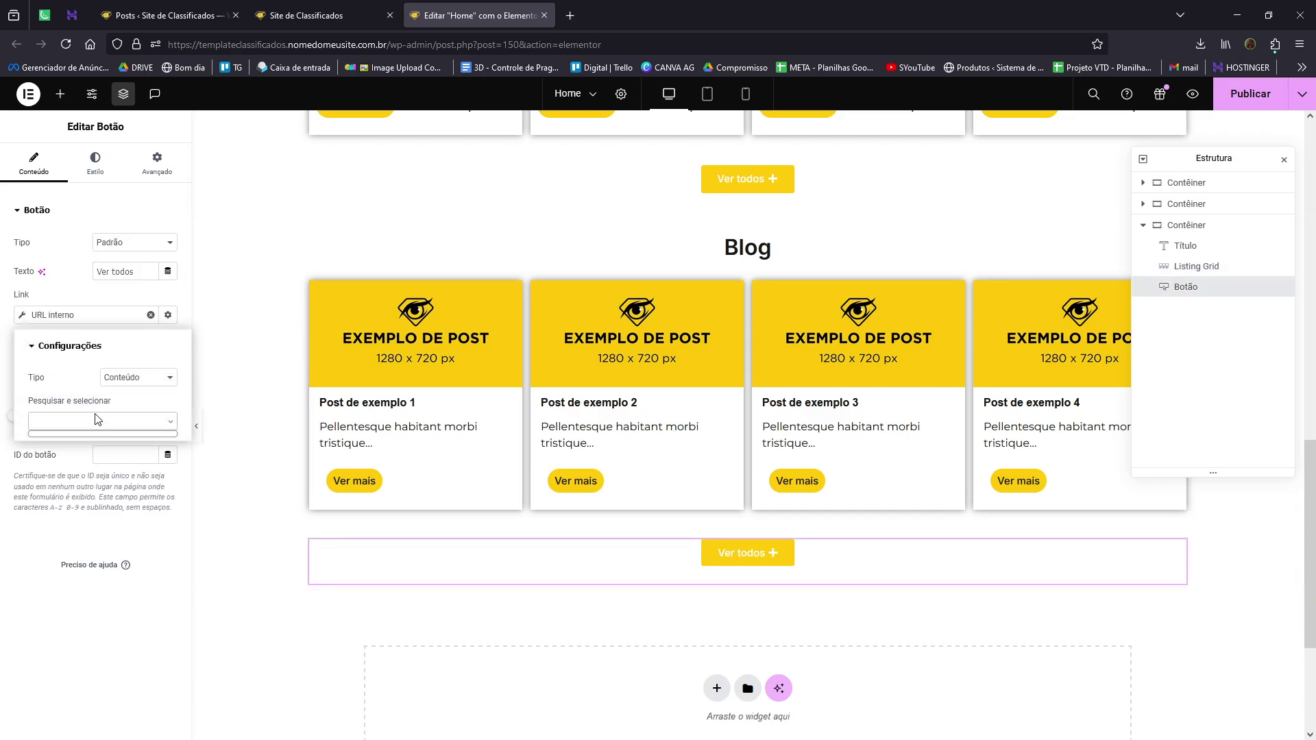
left_click(97, 310)
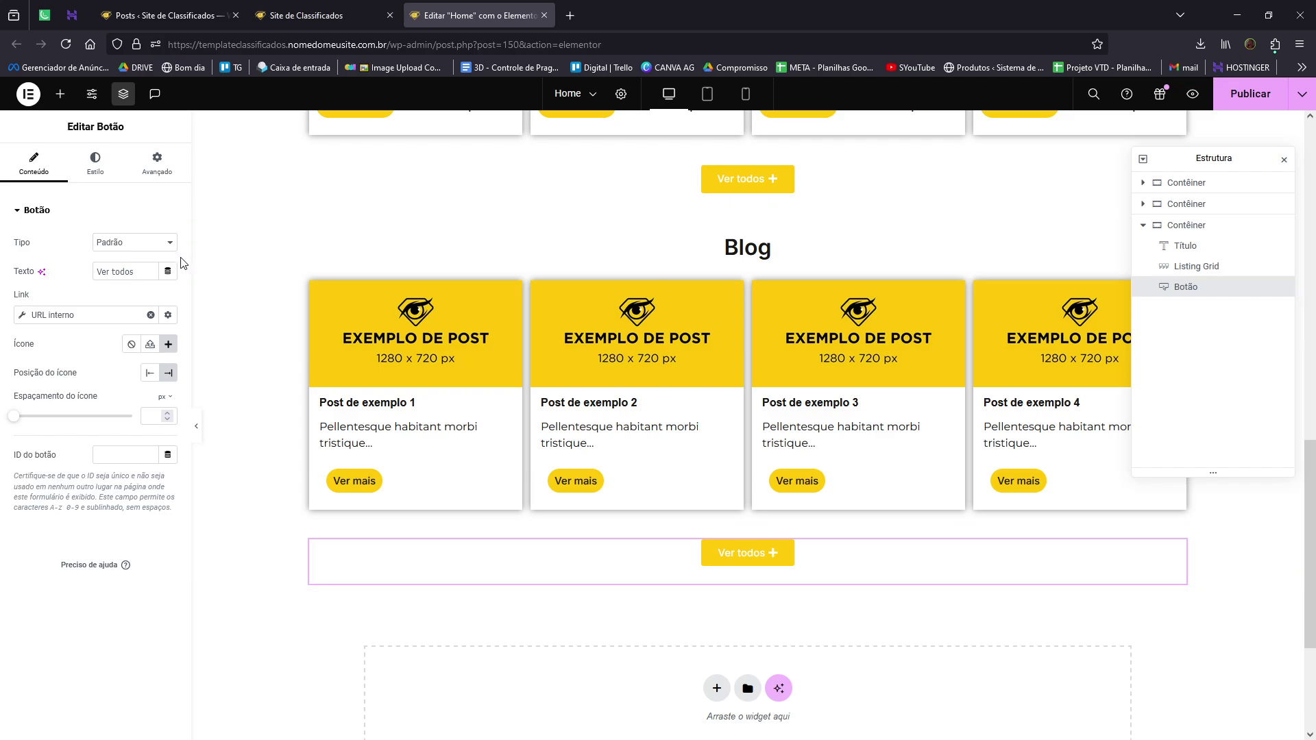
left_click(861, 249)
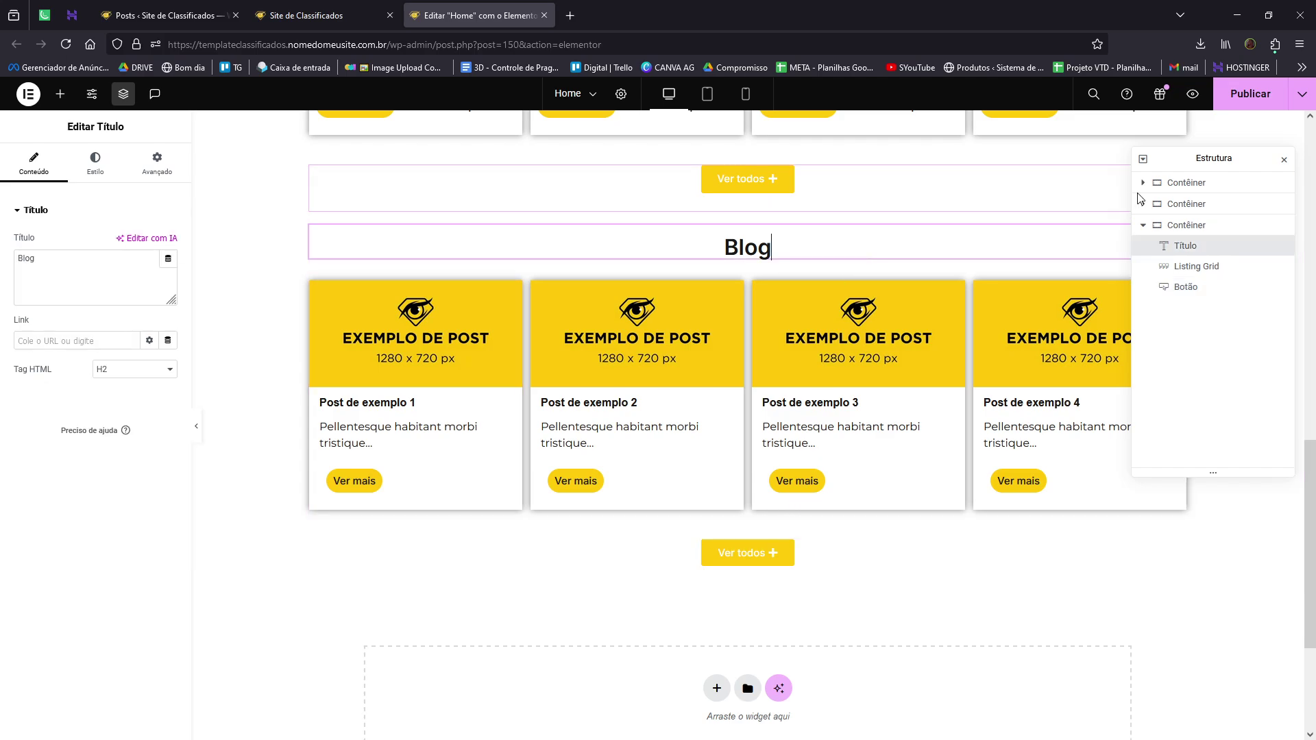
left_click(1250, 93)
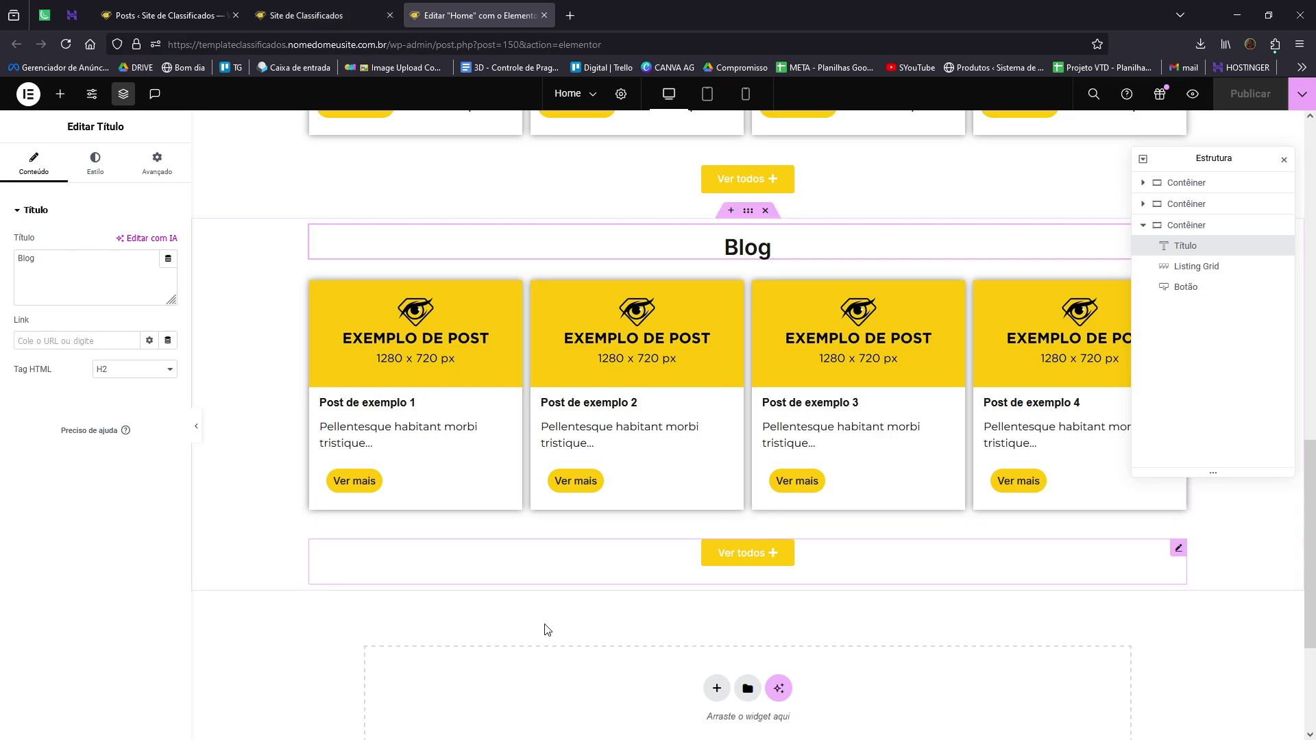
Review the Blog section on the live home page.
left_click(273, 5)
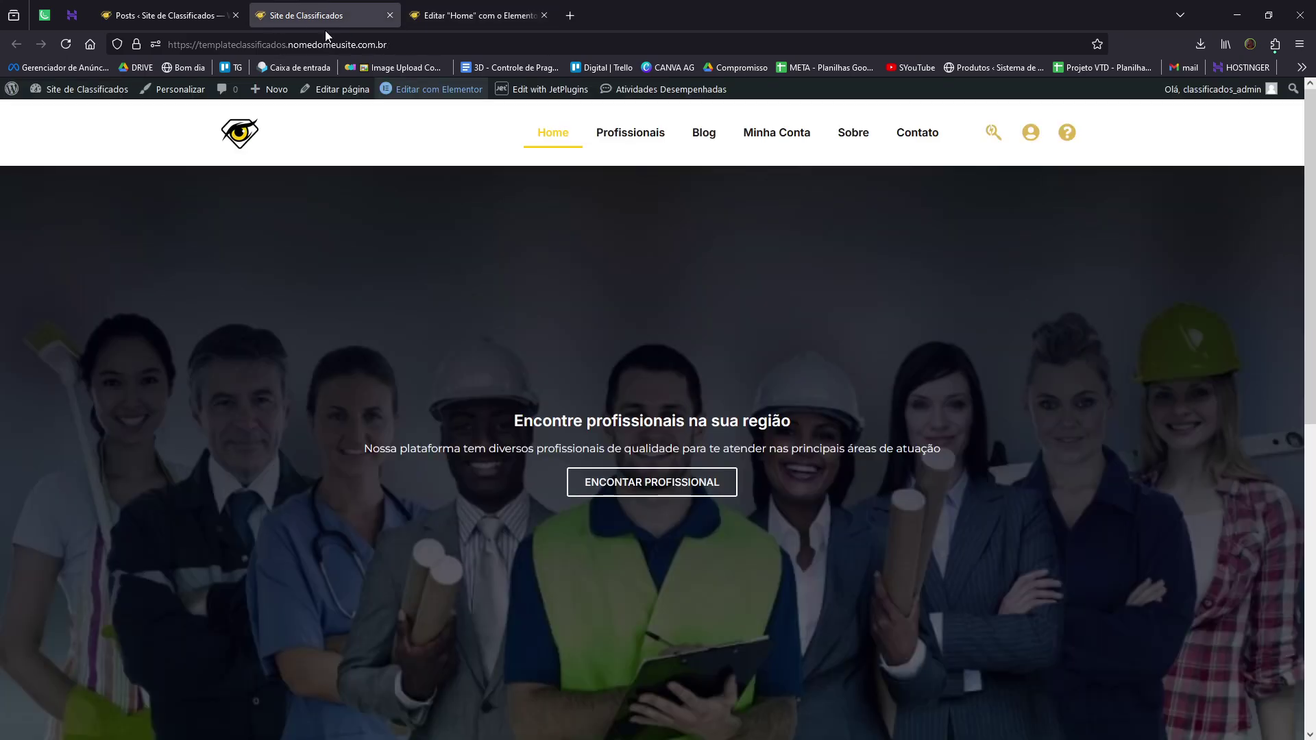
scroll(541, 302, "down", 6)
scroll(553, 361, "down", 7)
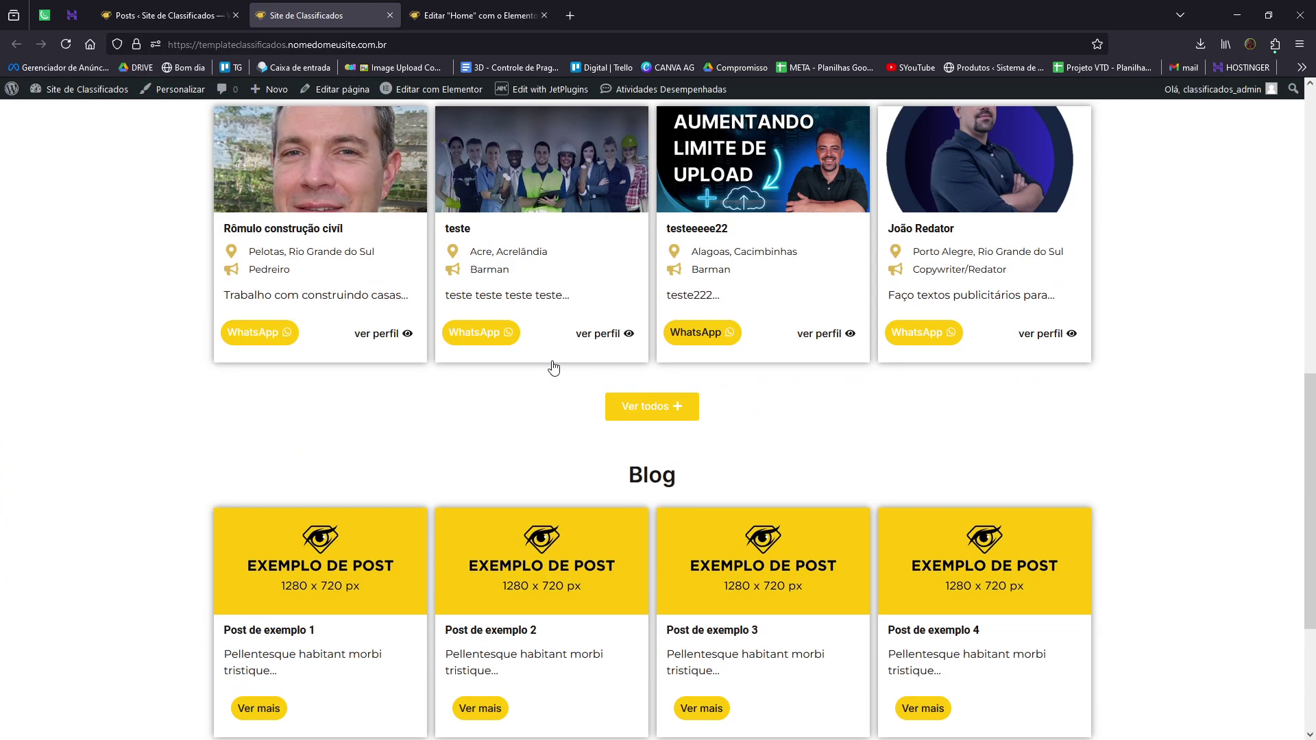
scroll(753, 305, "up", 2)
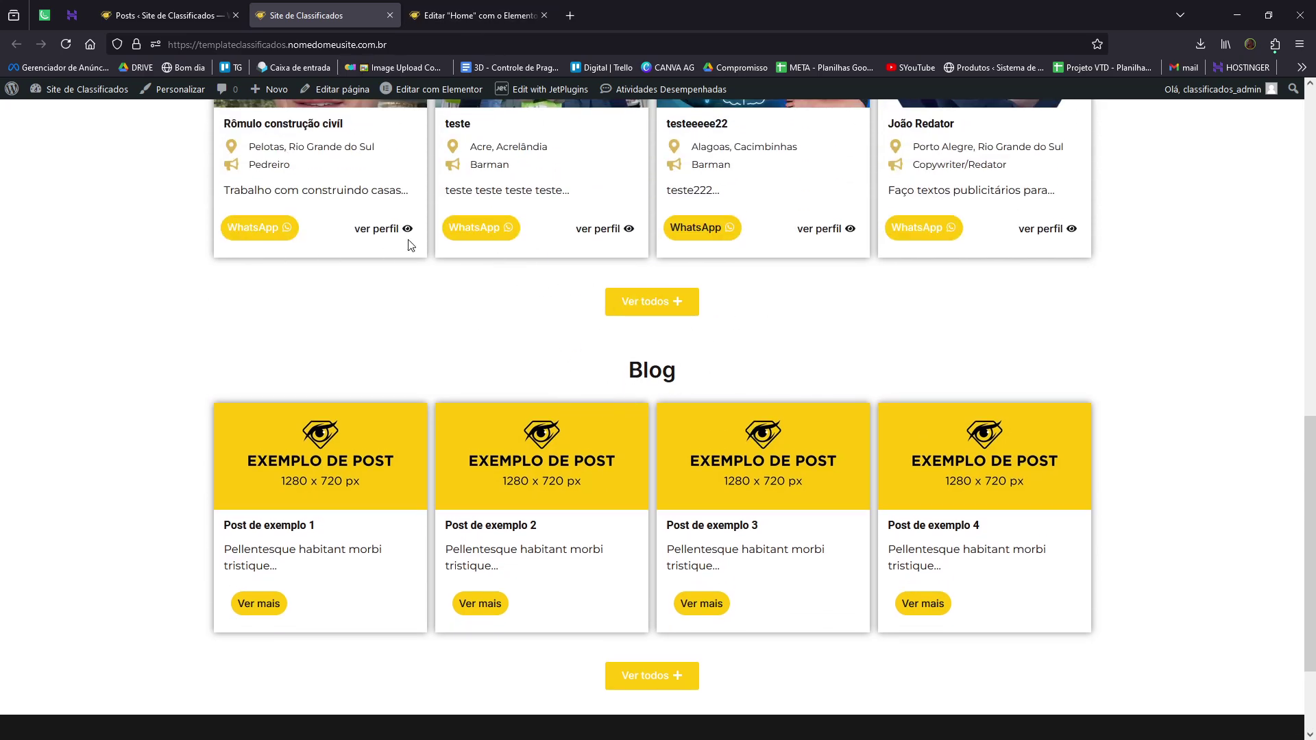
In the Elementor home page editor, link the Blog section's "Ver todos" button to the Blog page instead of "Todos os anúncios".
left_click(496, 14)
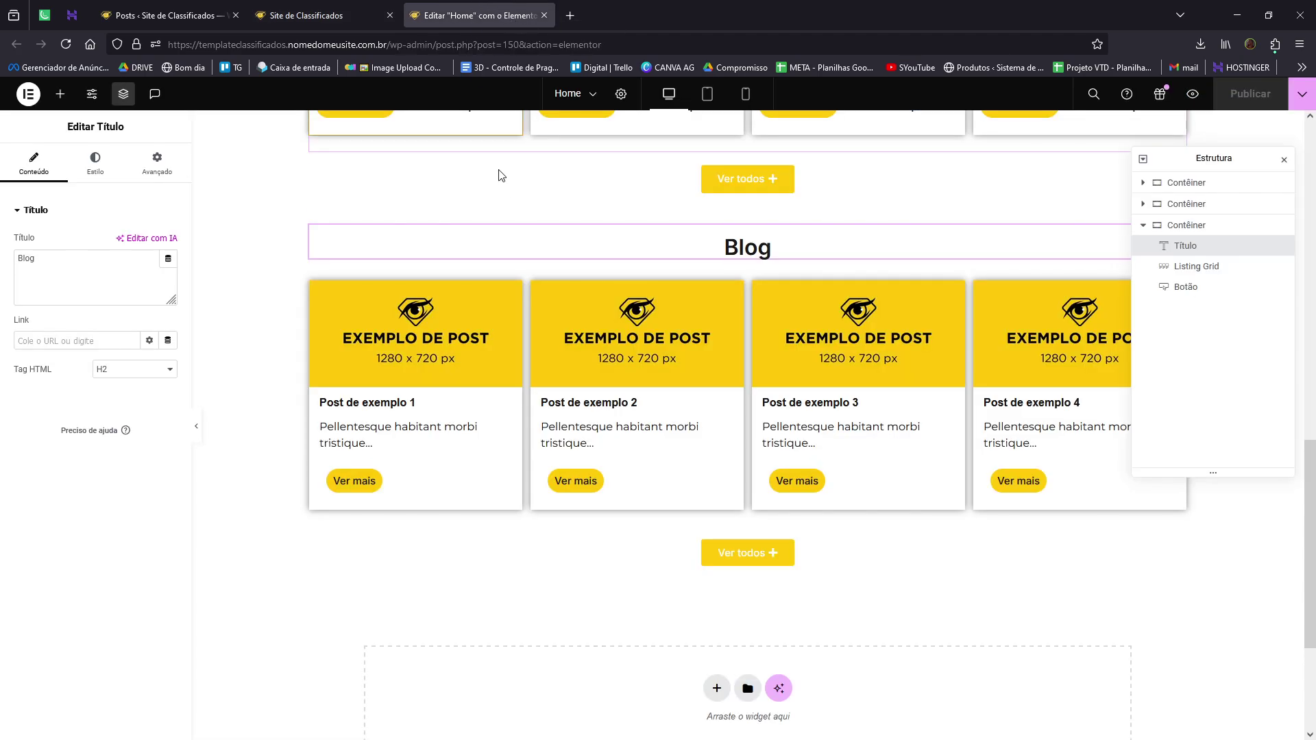
left_click(748, 552)
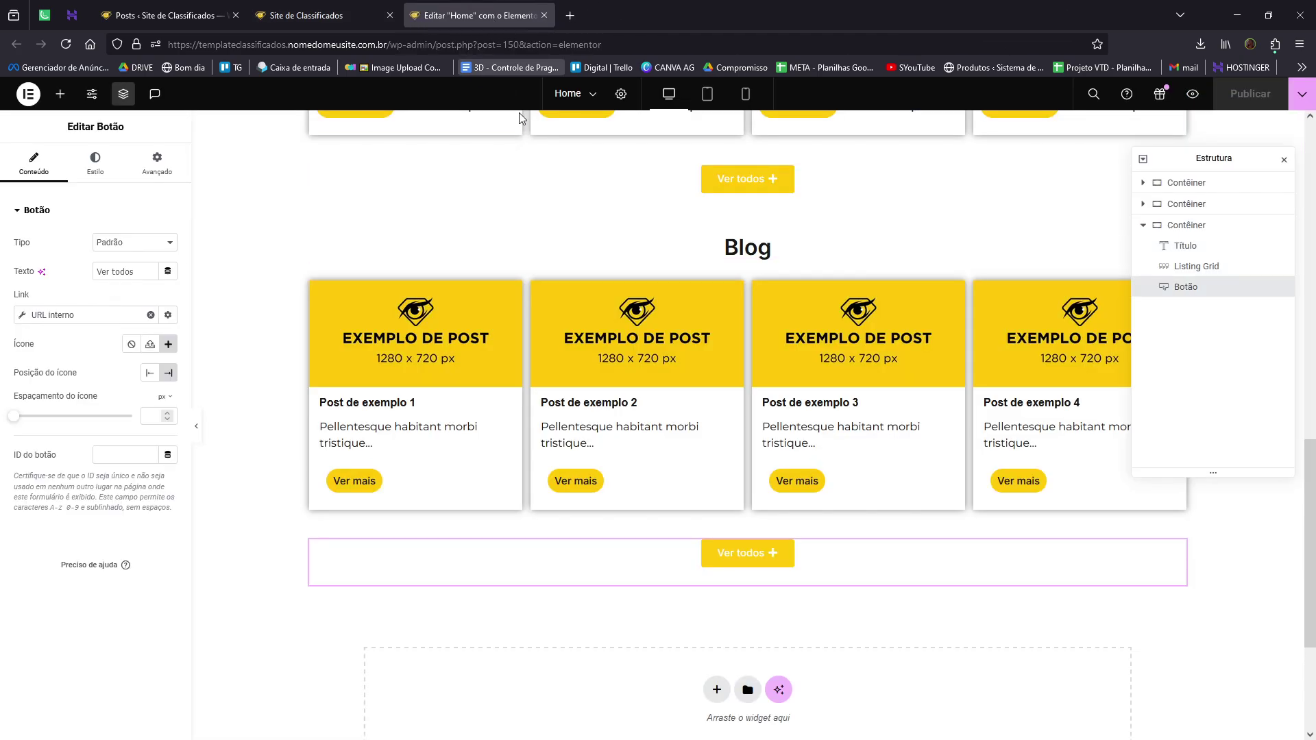
left_click(51, 316)
left_click(95, 425)
type("b")
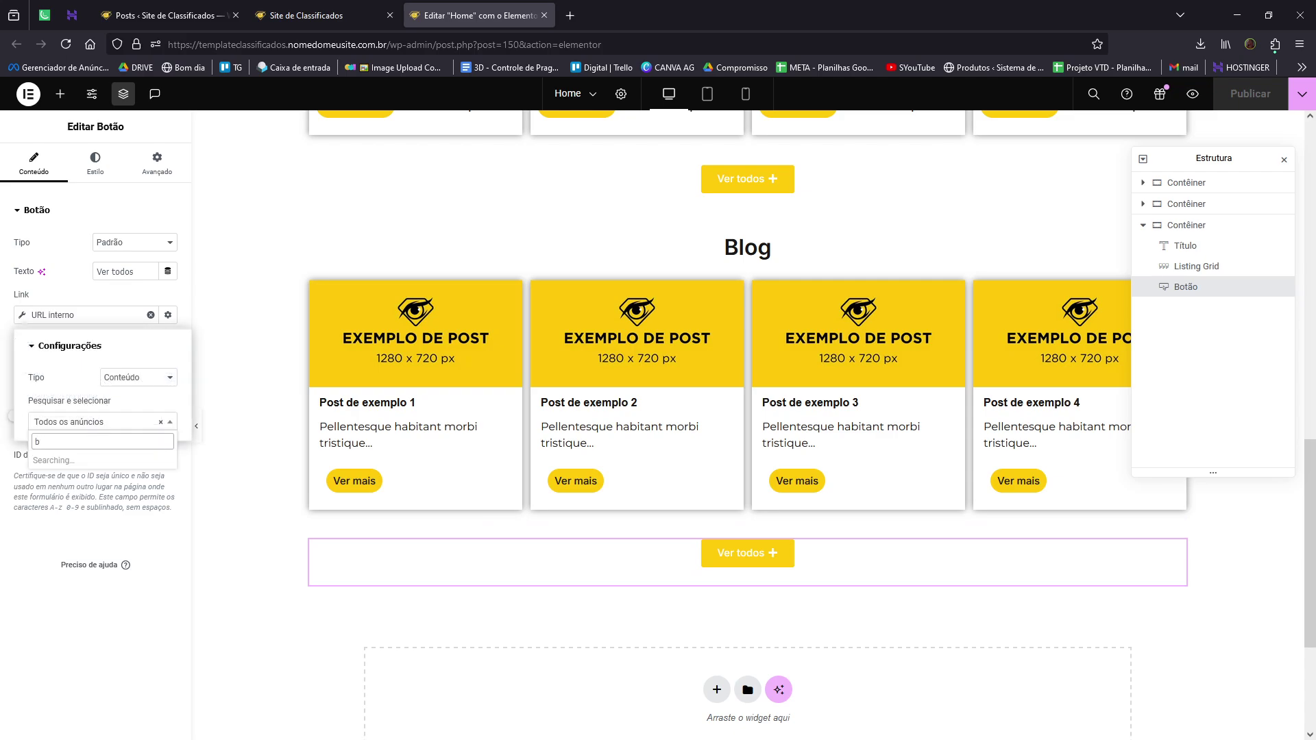
type("lo")
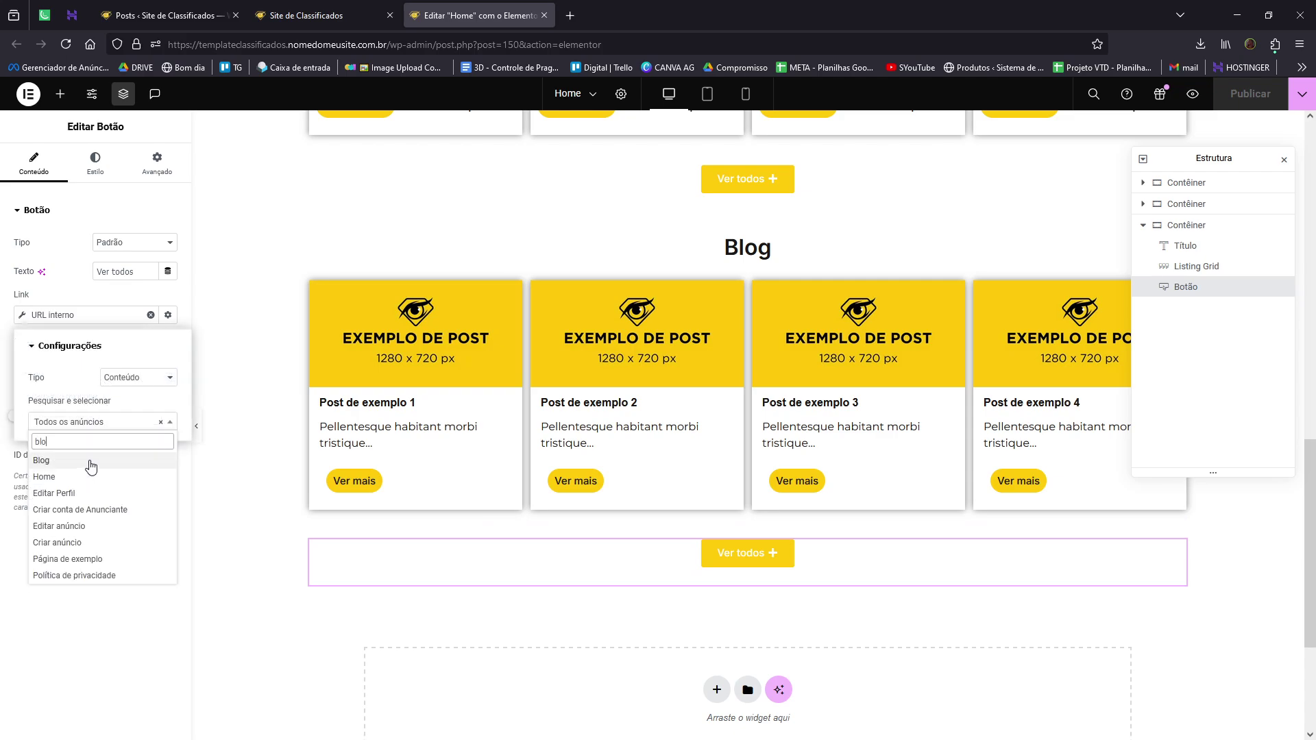
left_click(96, 462)
Set the "Blog" heading's text color to the global color Realce.
left_click(760, 235)
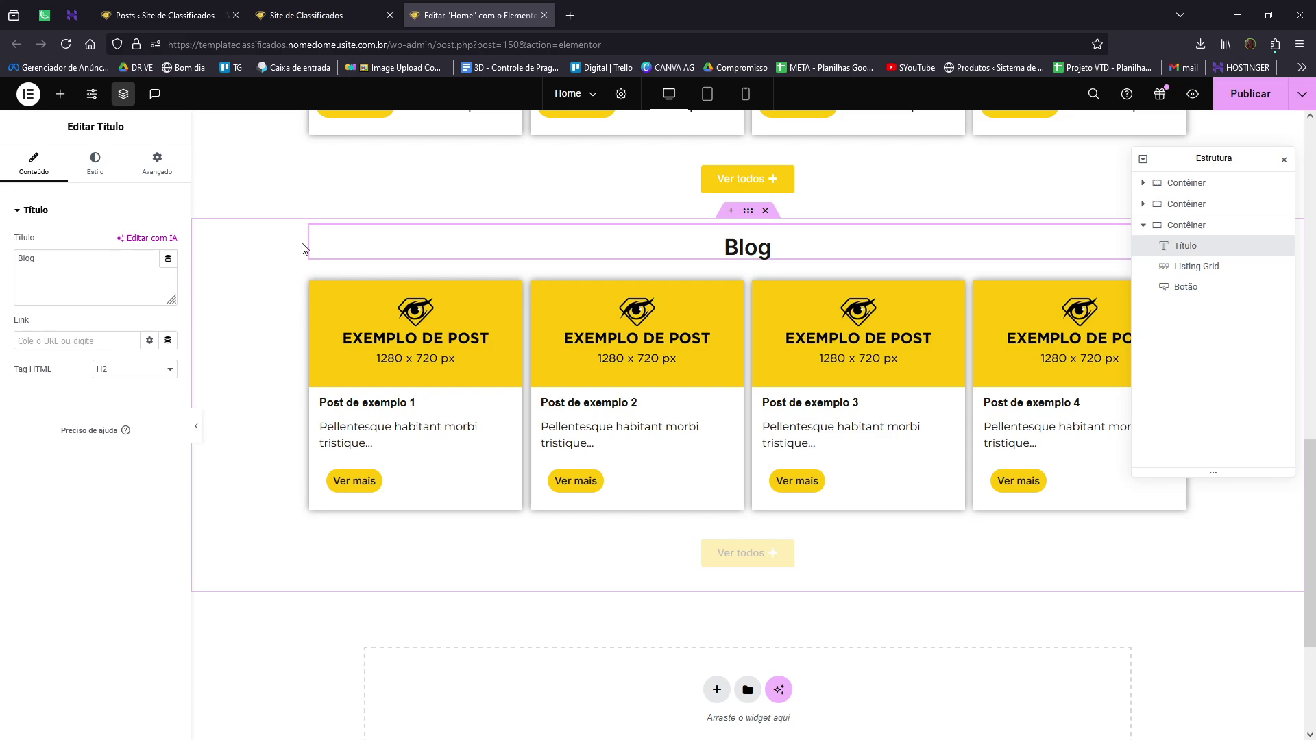
left_click(95, 164)
left_click(150, 271)
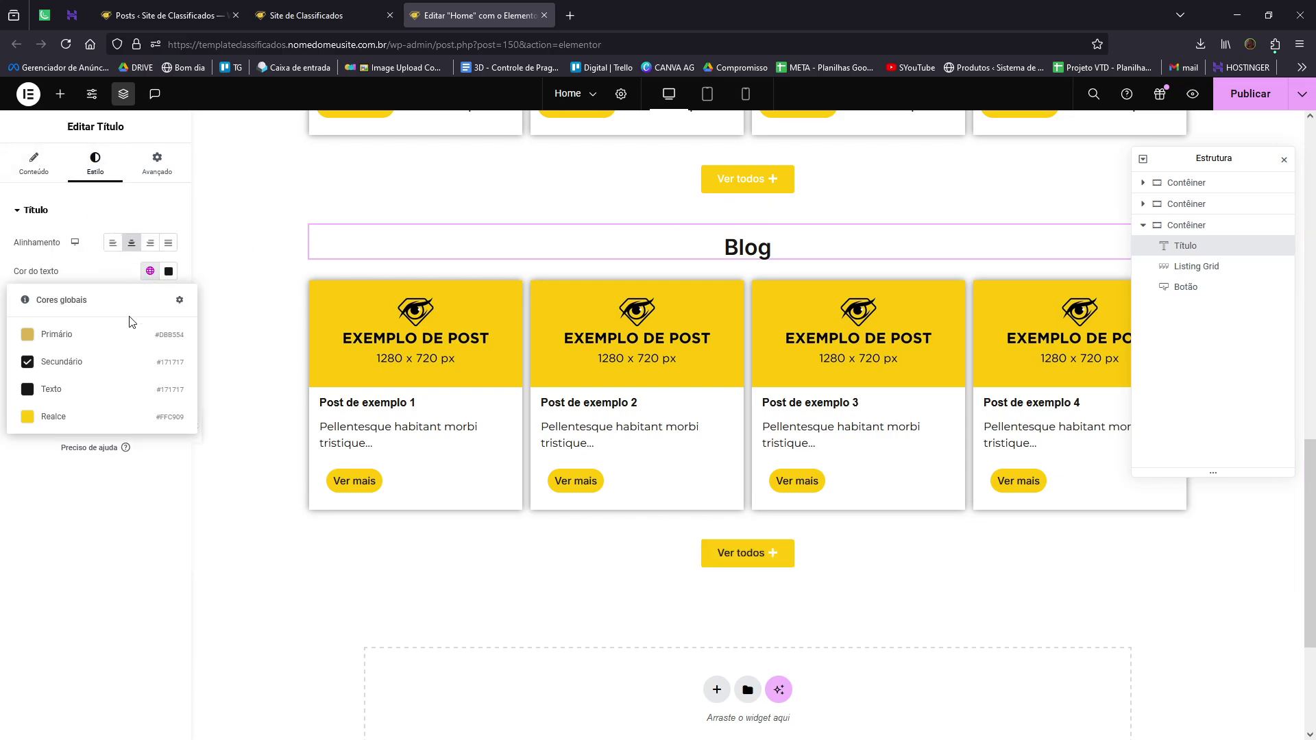
left_click(58, 416)
Give the Blog section's container a classic background in the global color Texto and publish the home page.
left_click(748, 218)
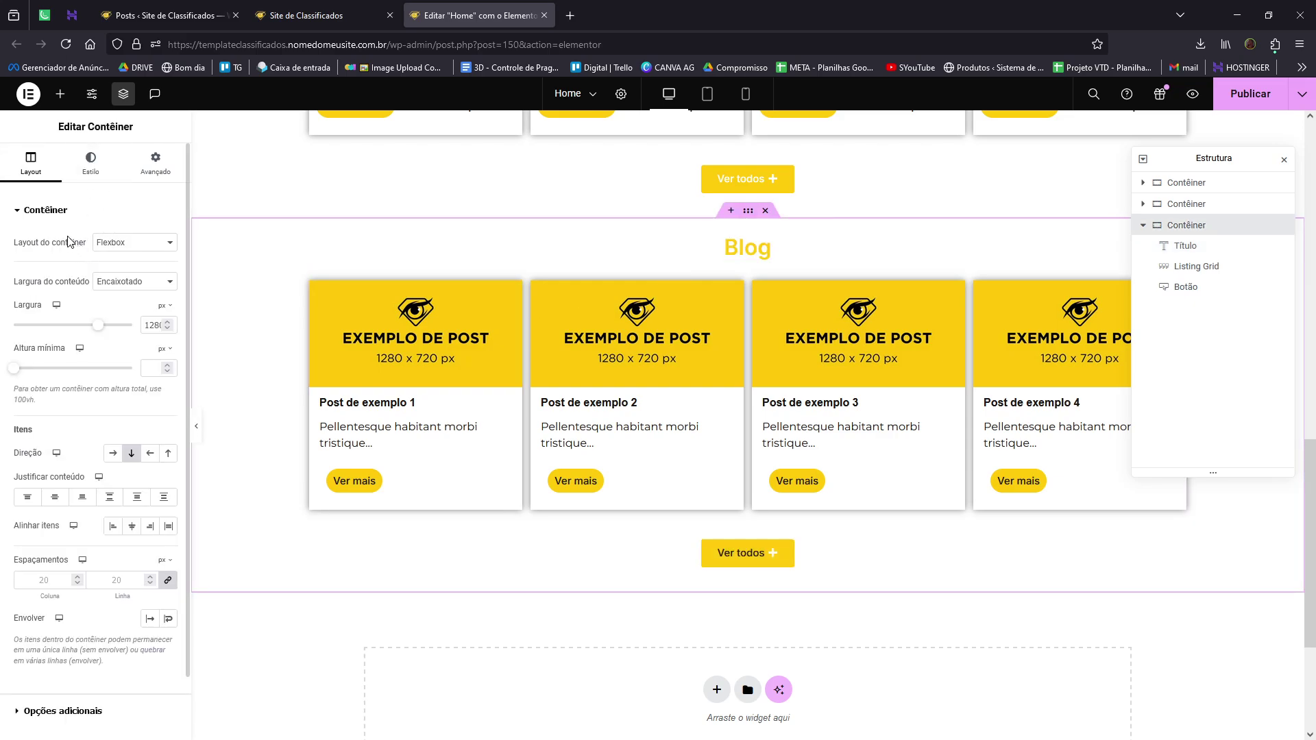
left_click(91, 164)
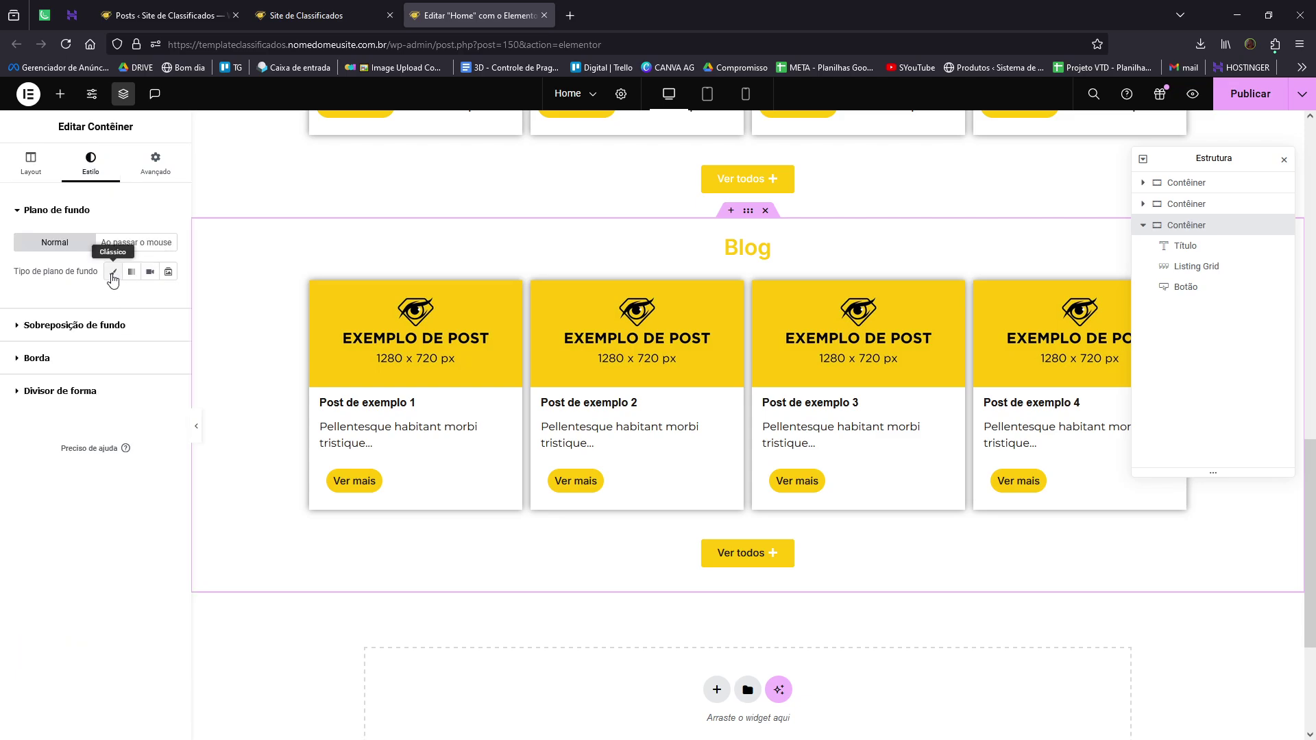
left_click(113, 271)
left_click(149, 302)
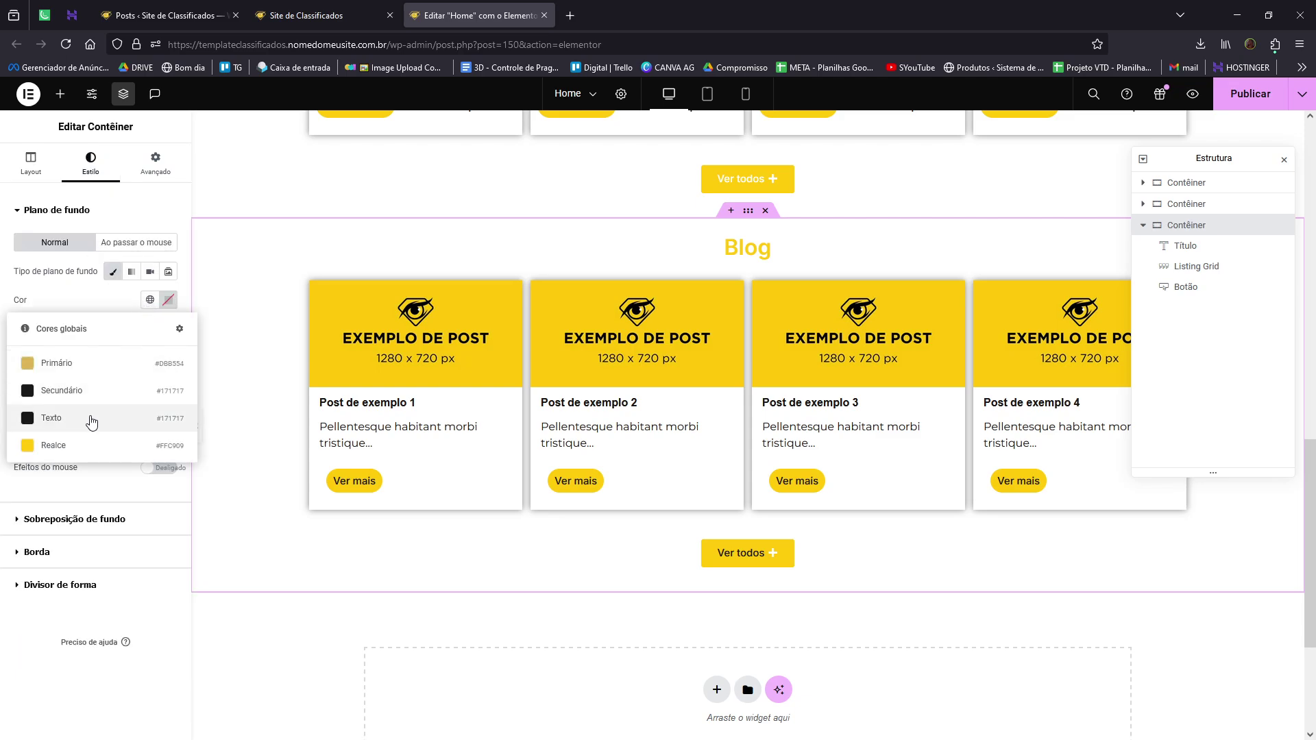
left_click(92, 421)
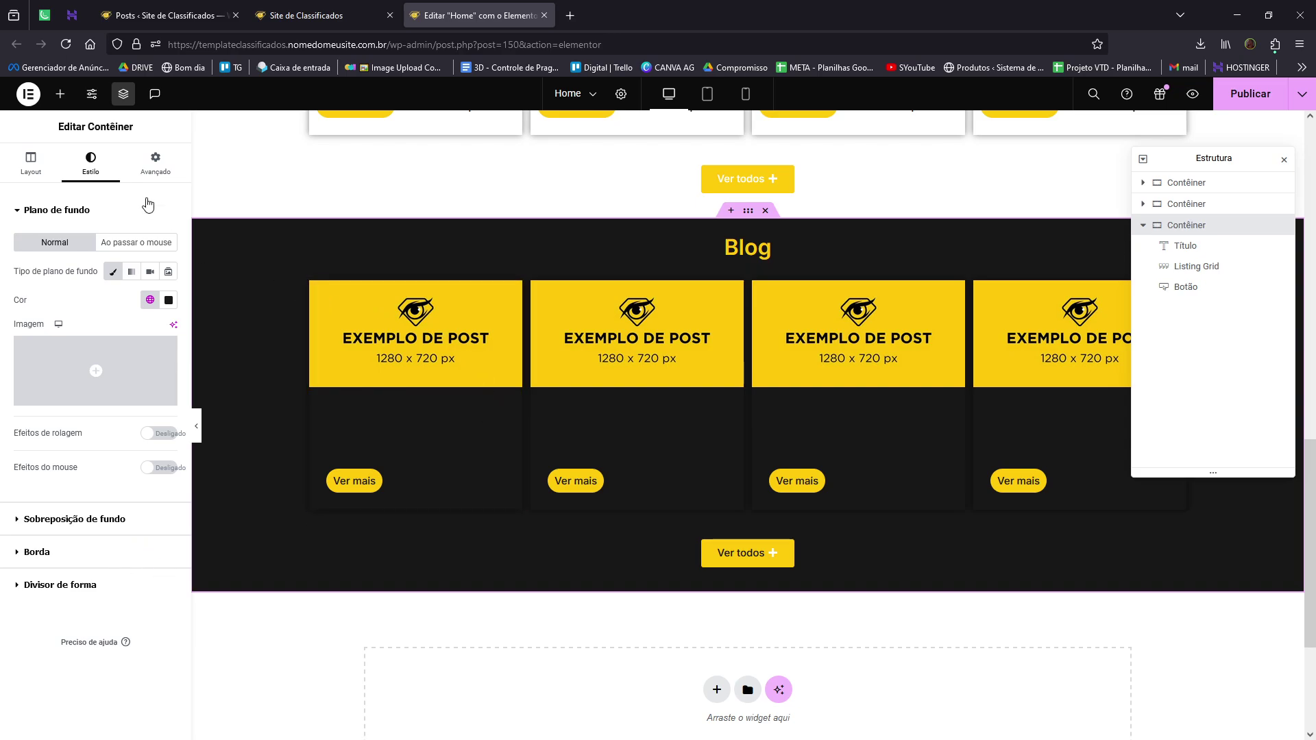
left_click(1250, 93)
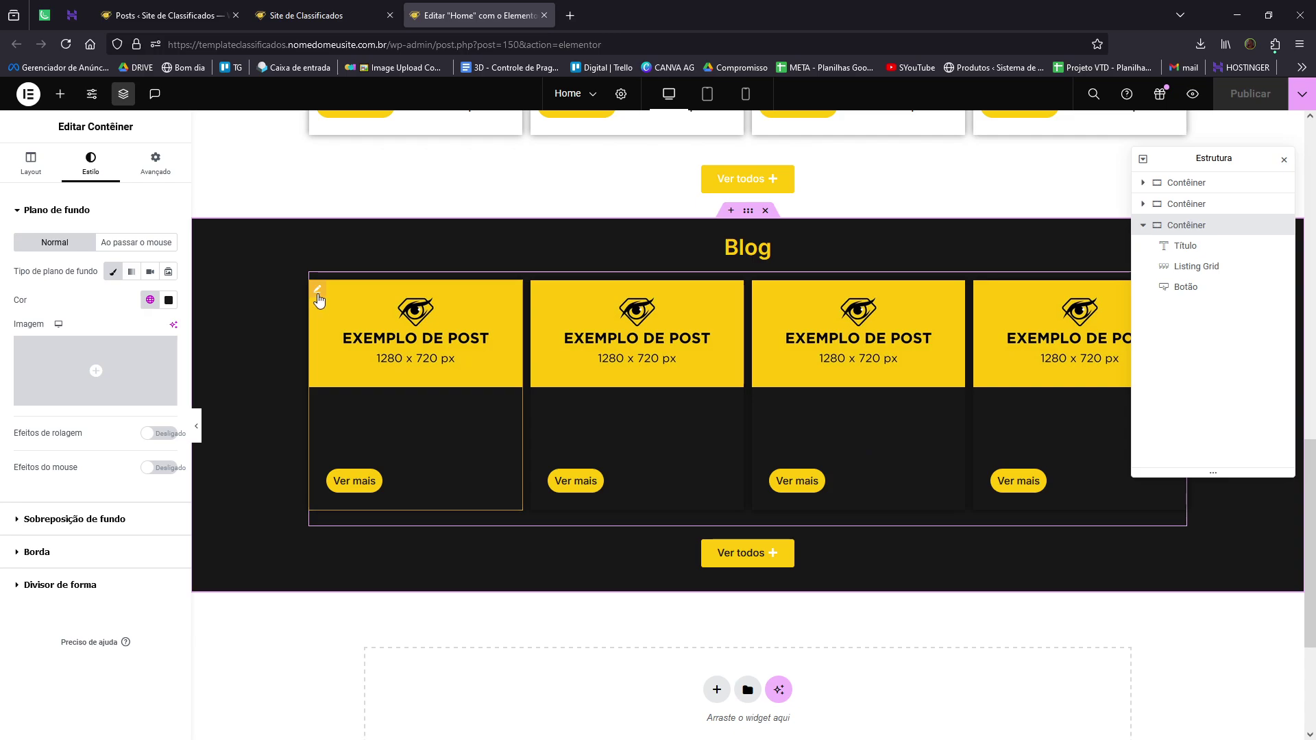
Open the Blog section's post card template for editing from its listing grid.
left_click(319, 291)
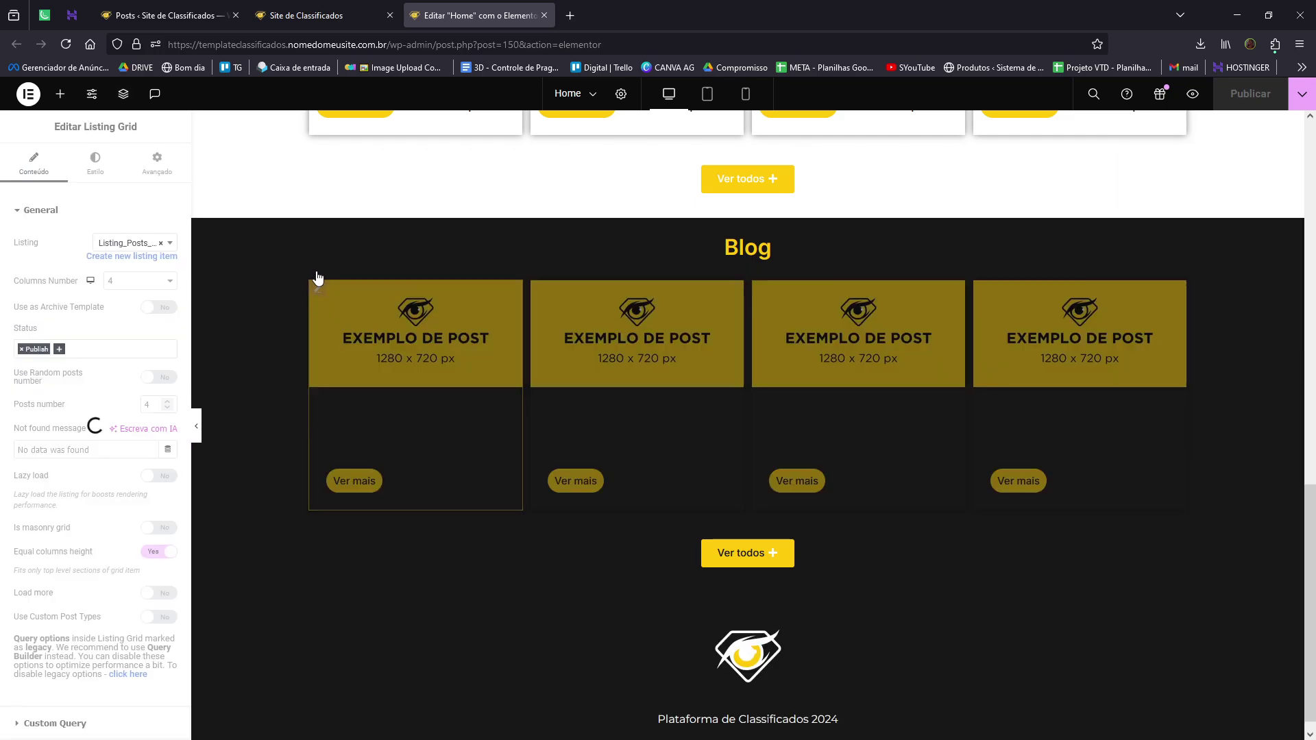